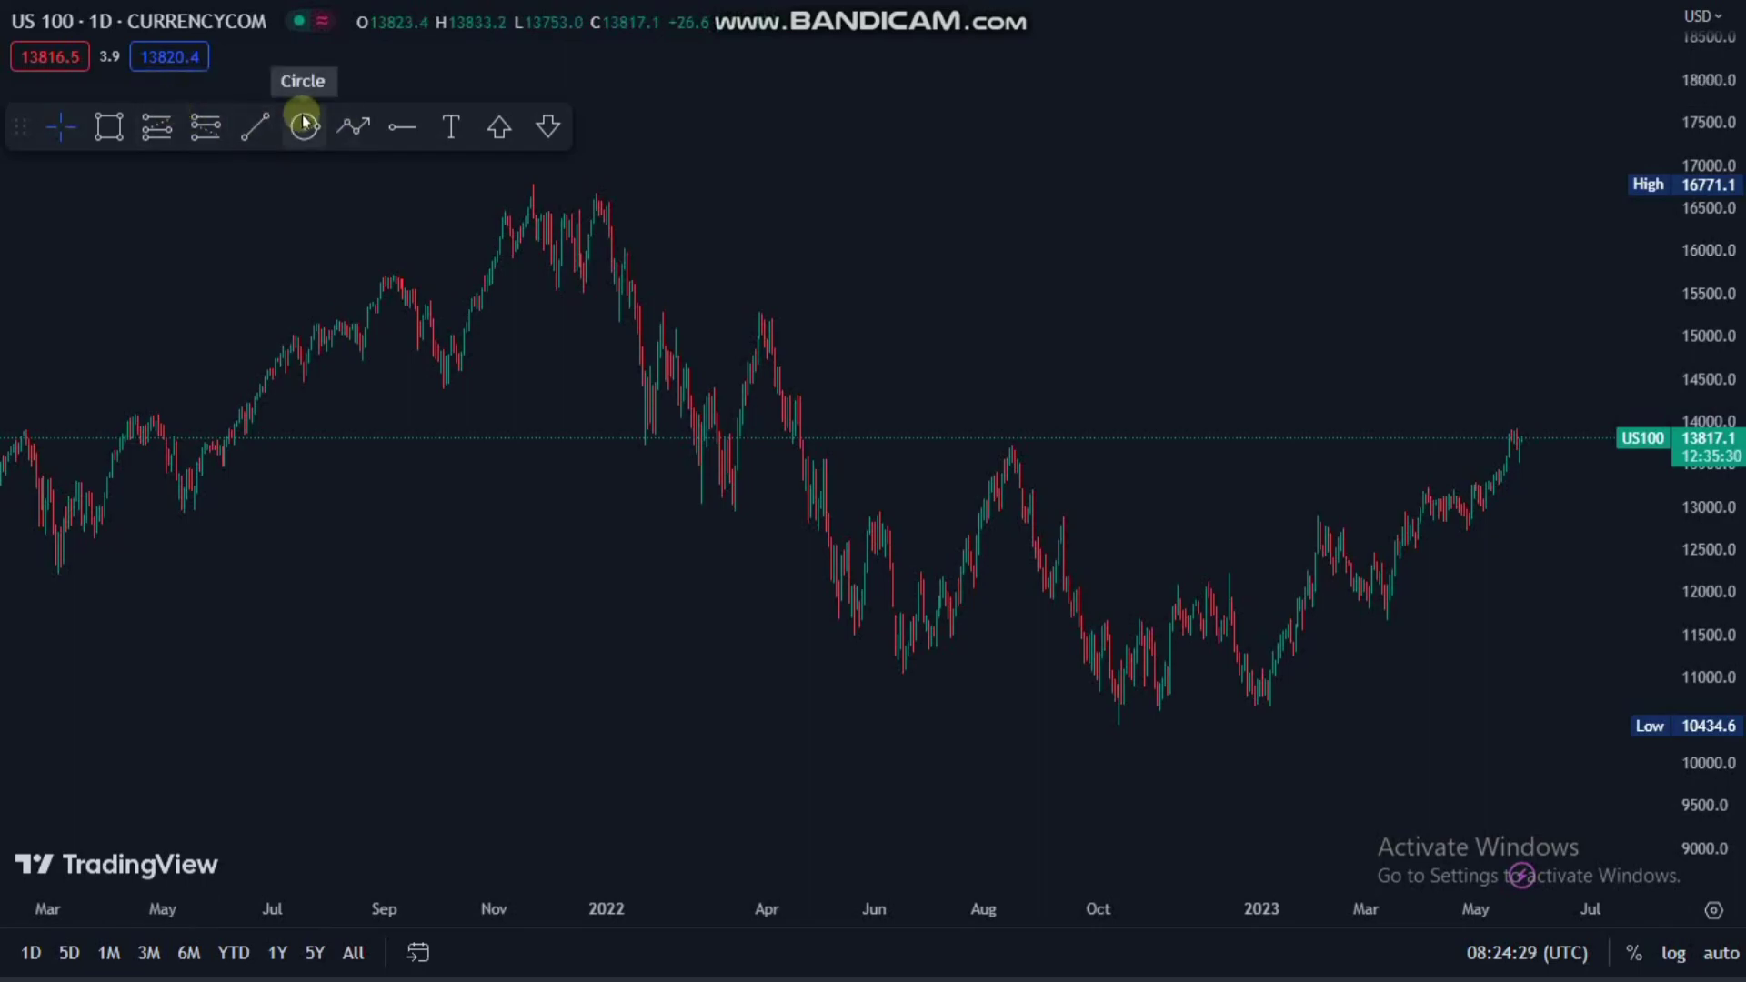
# - Draw a descending trend line from the 28 December 2021 high near 16672 to about 11625 on 1 February 2023
pyautogui.click(257, 126)
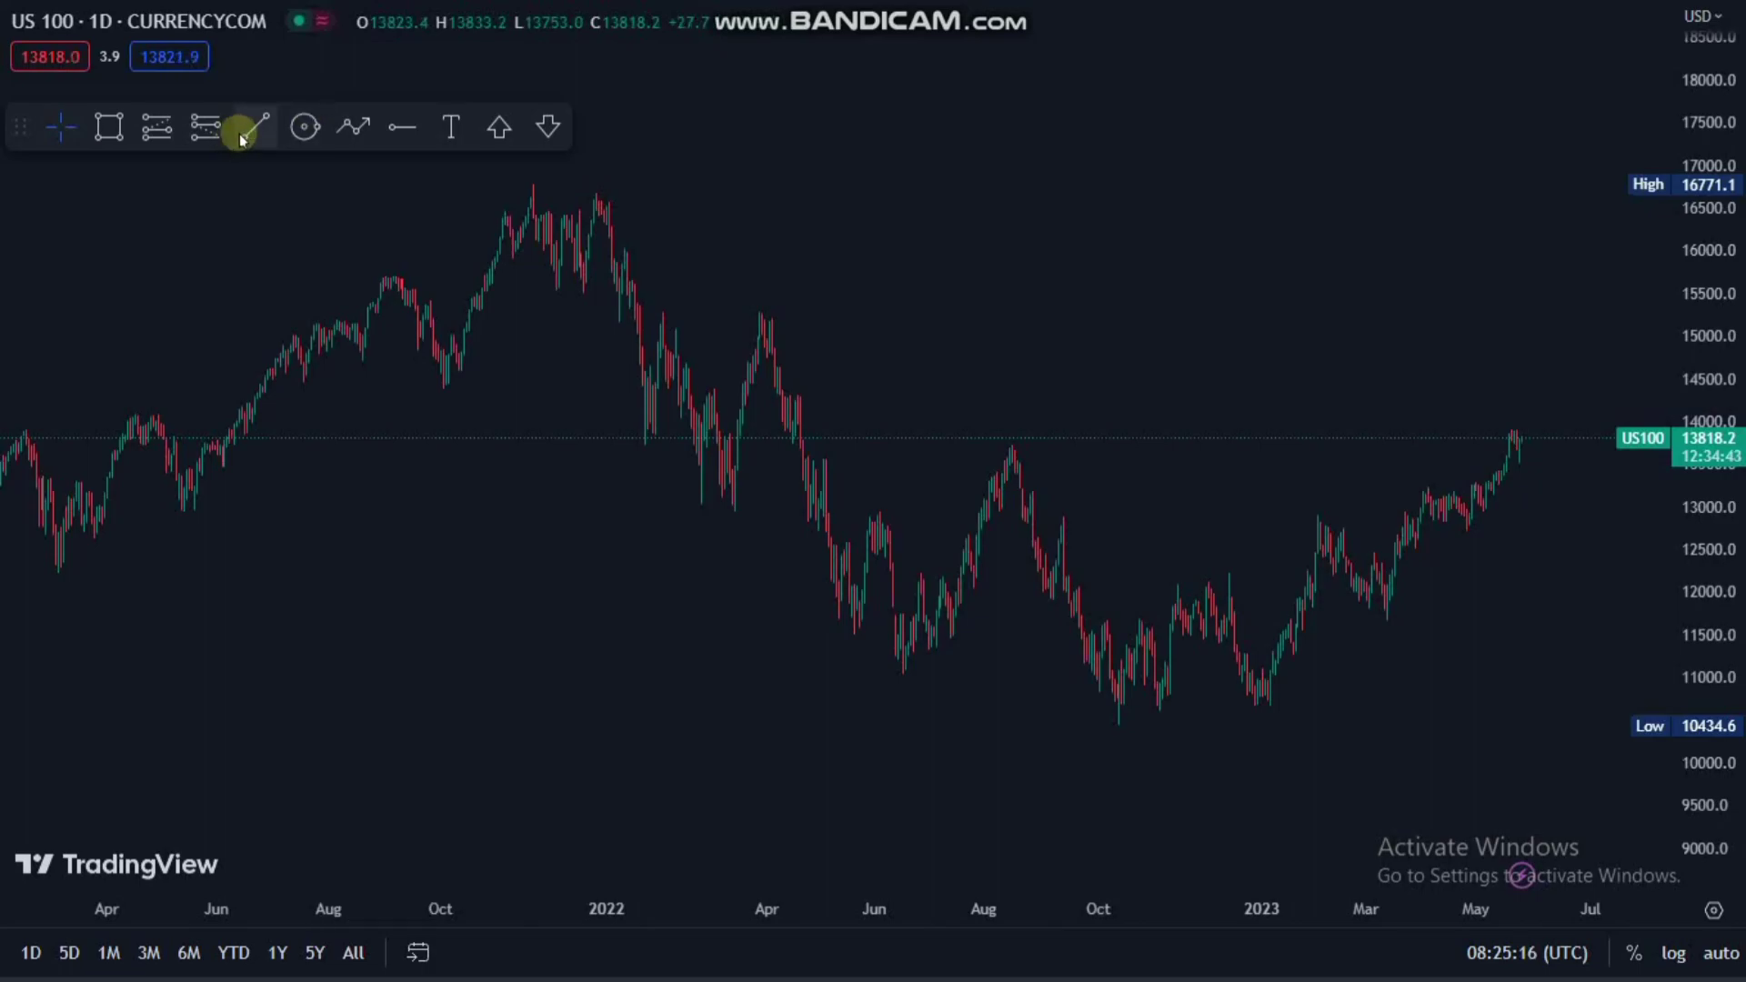
pyautogui.click(241, 136)
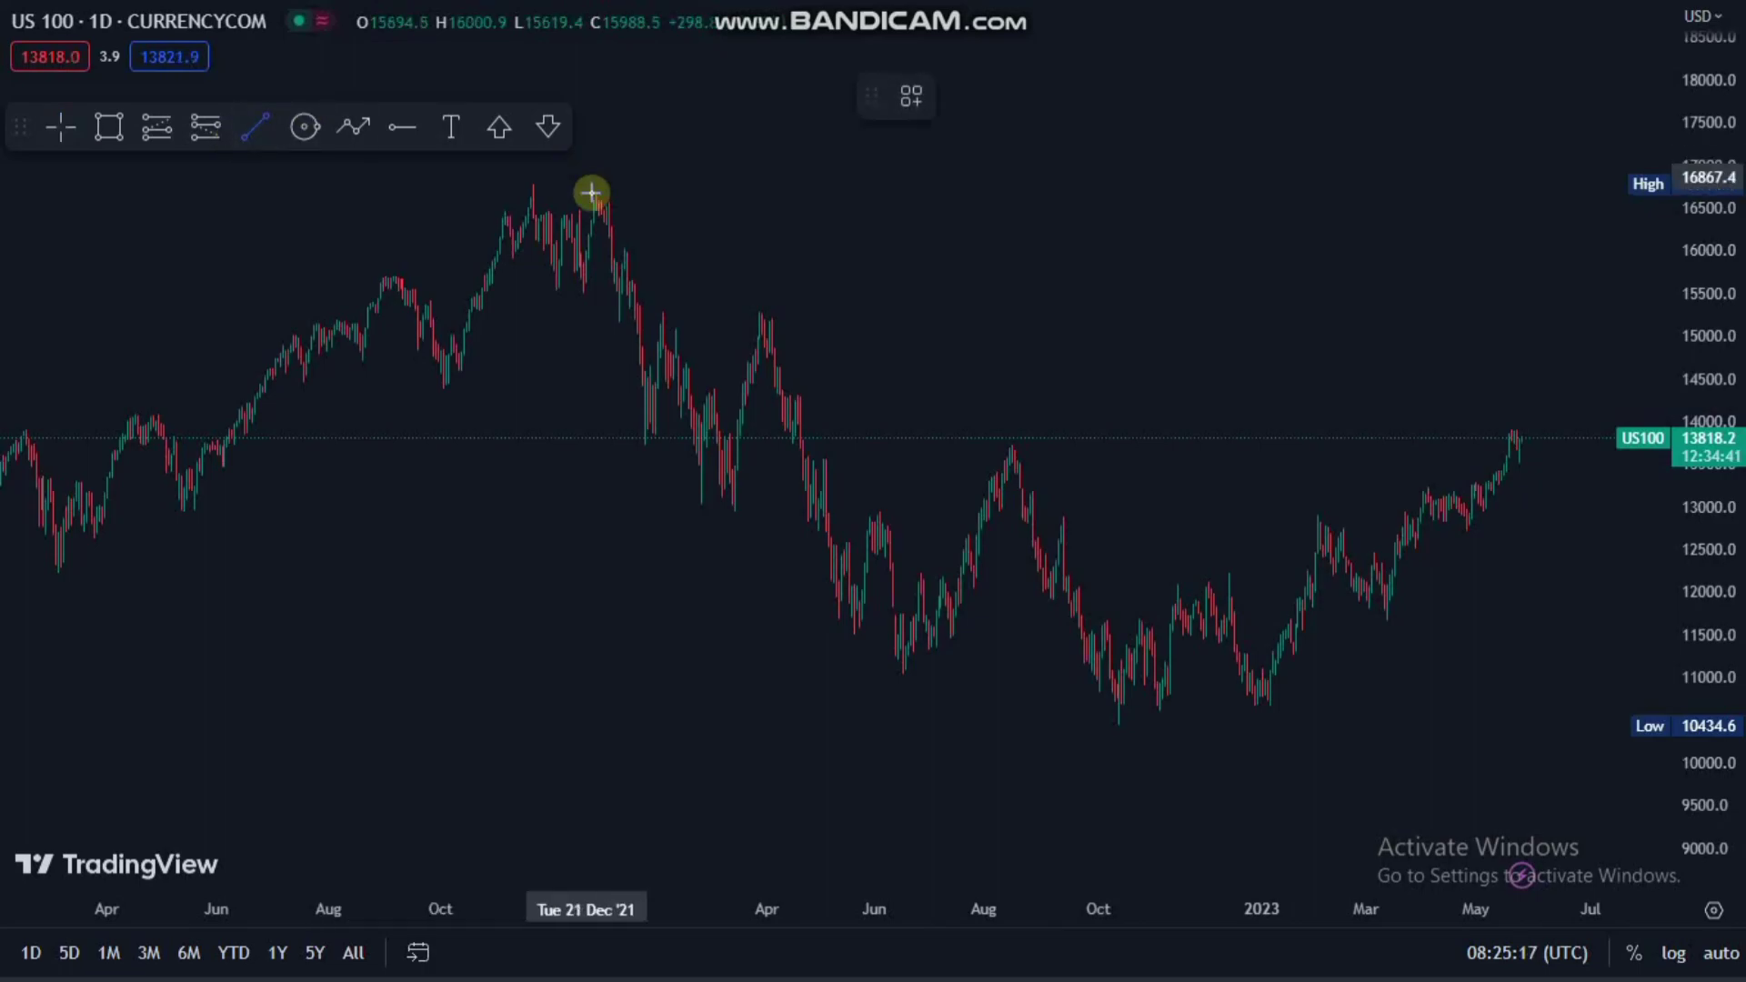
pyautogui.click(597, 194)
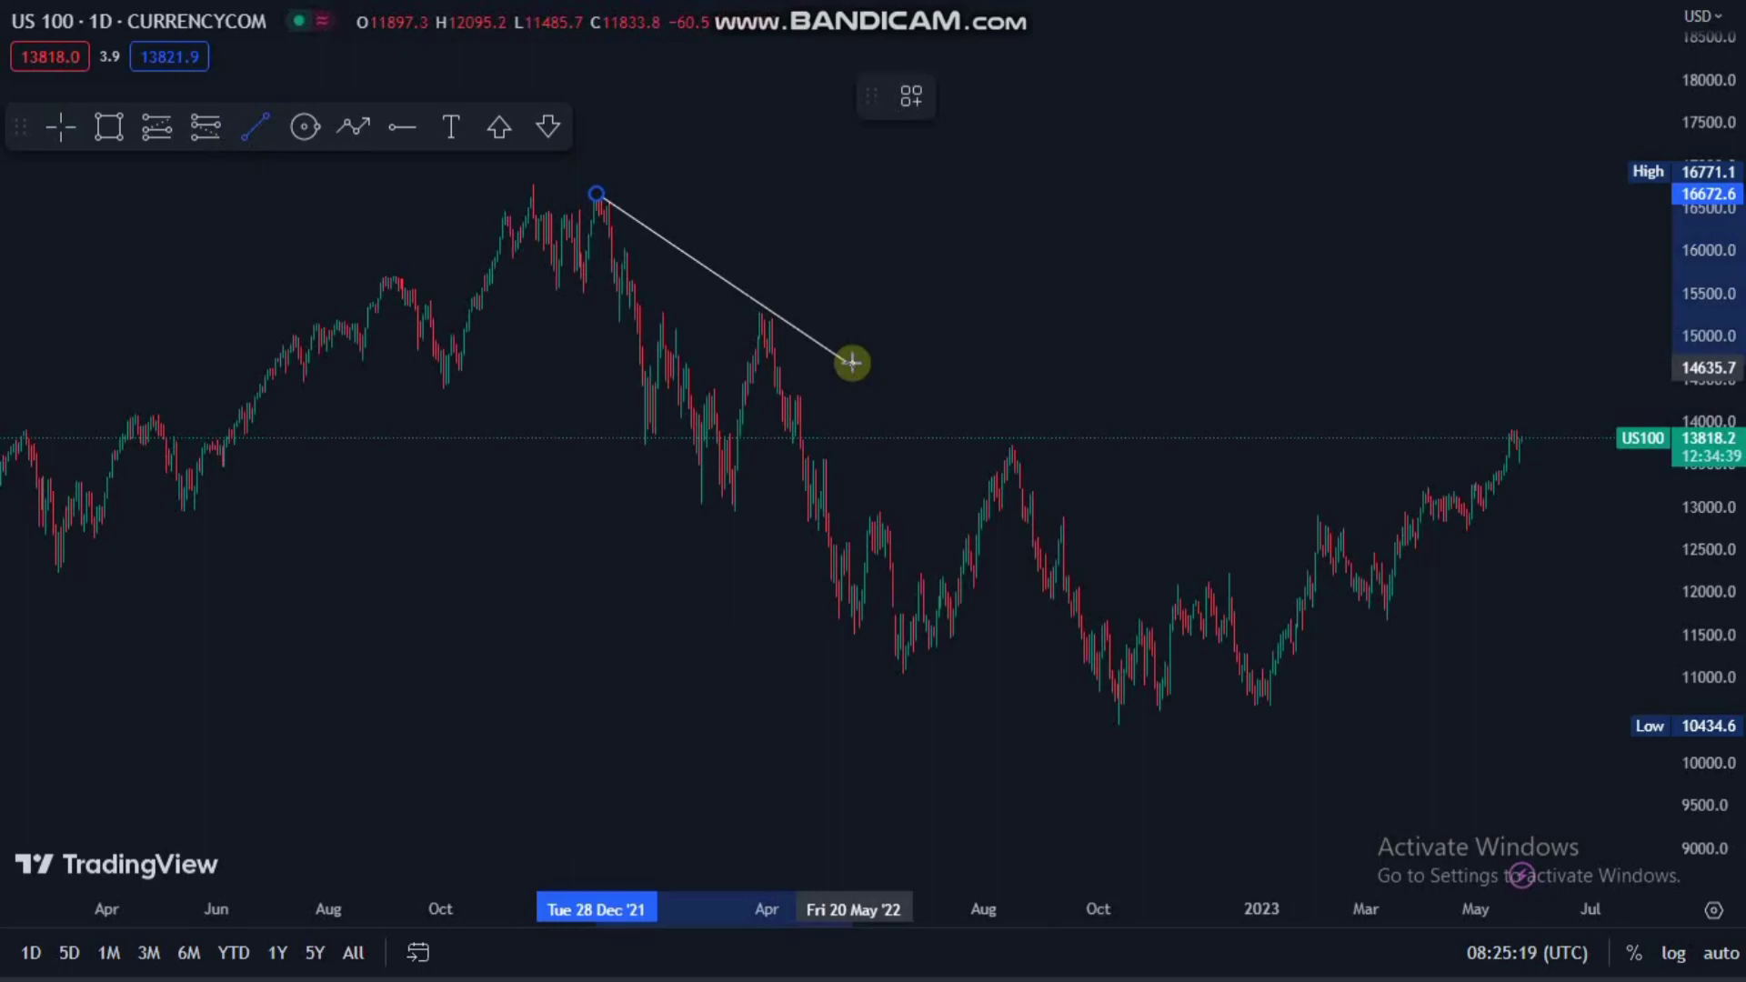
pyautogui.doubleClick(1319, 629)
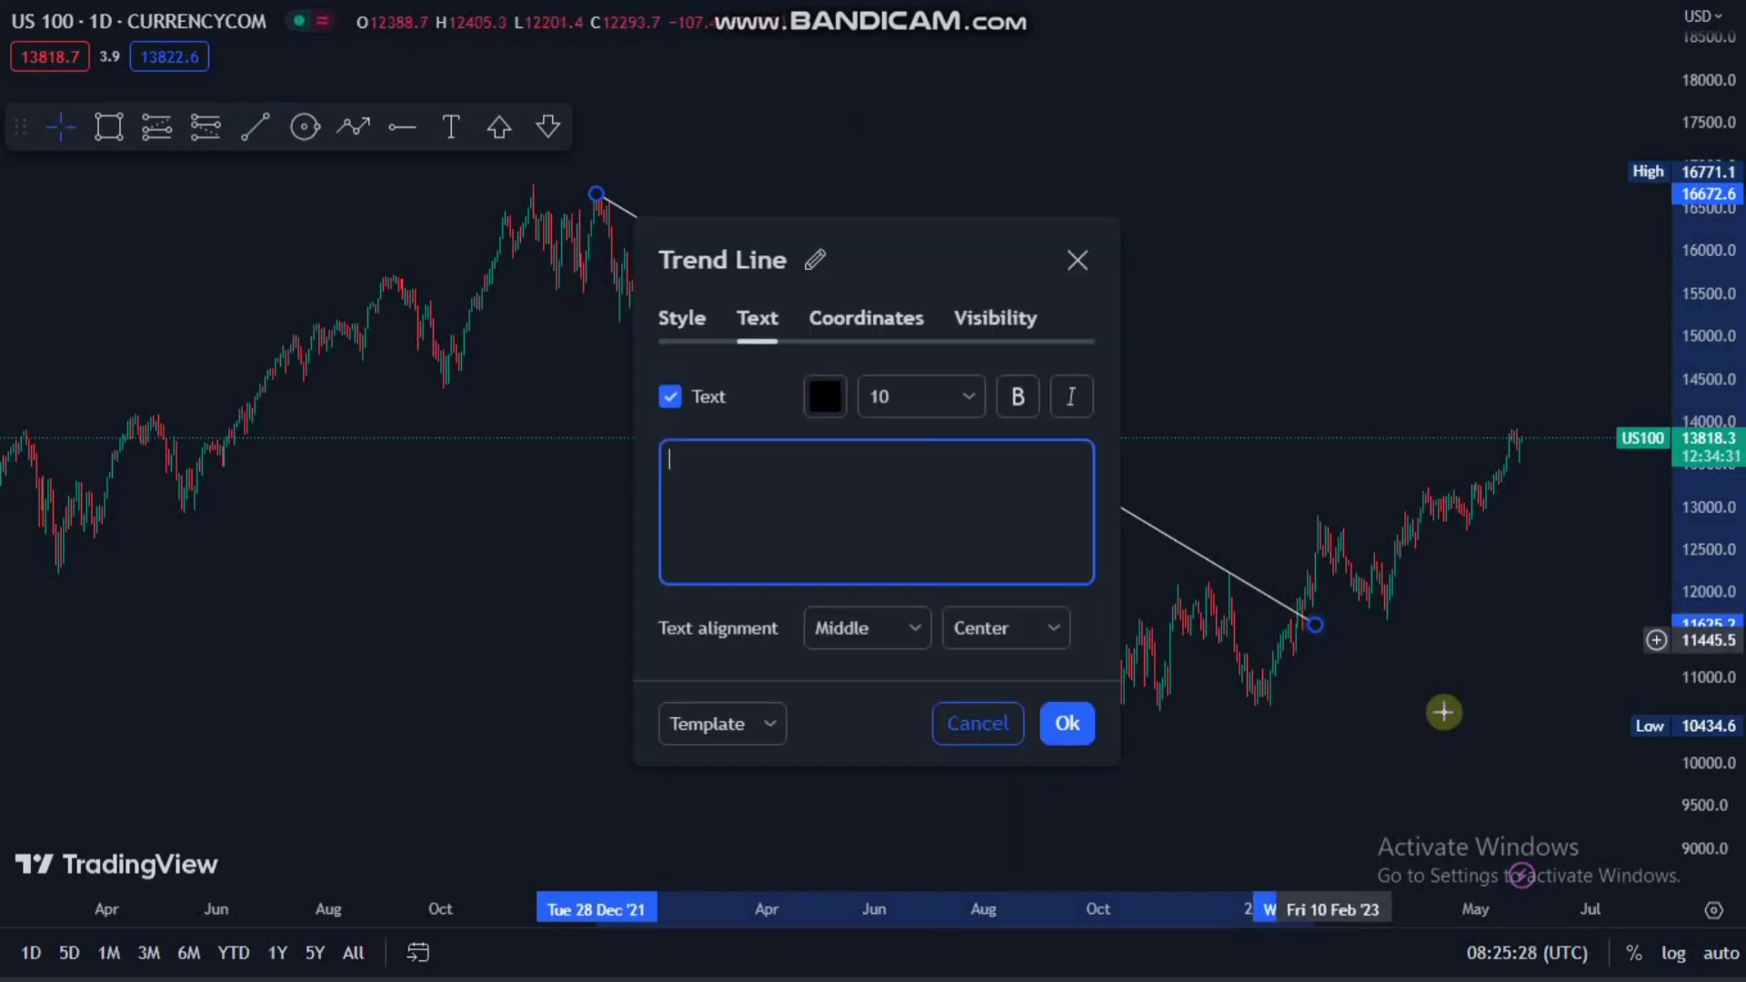
pyautogui.click(1444, 712)
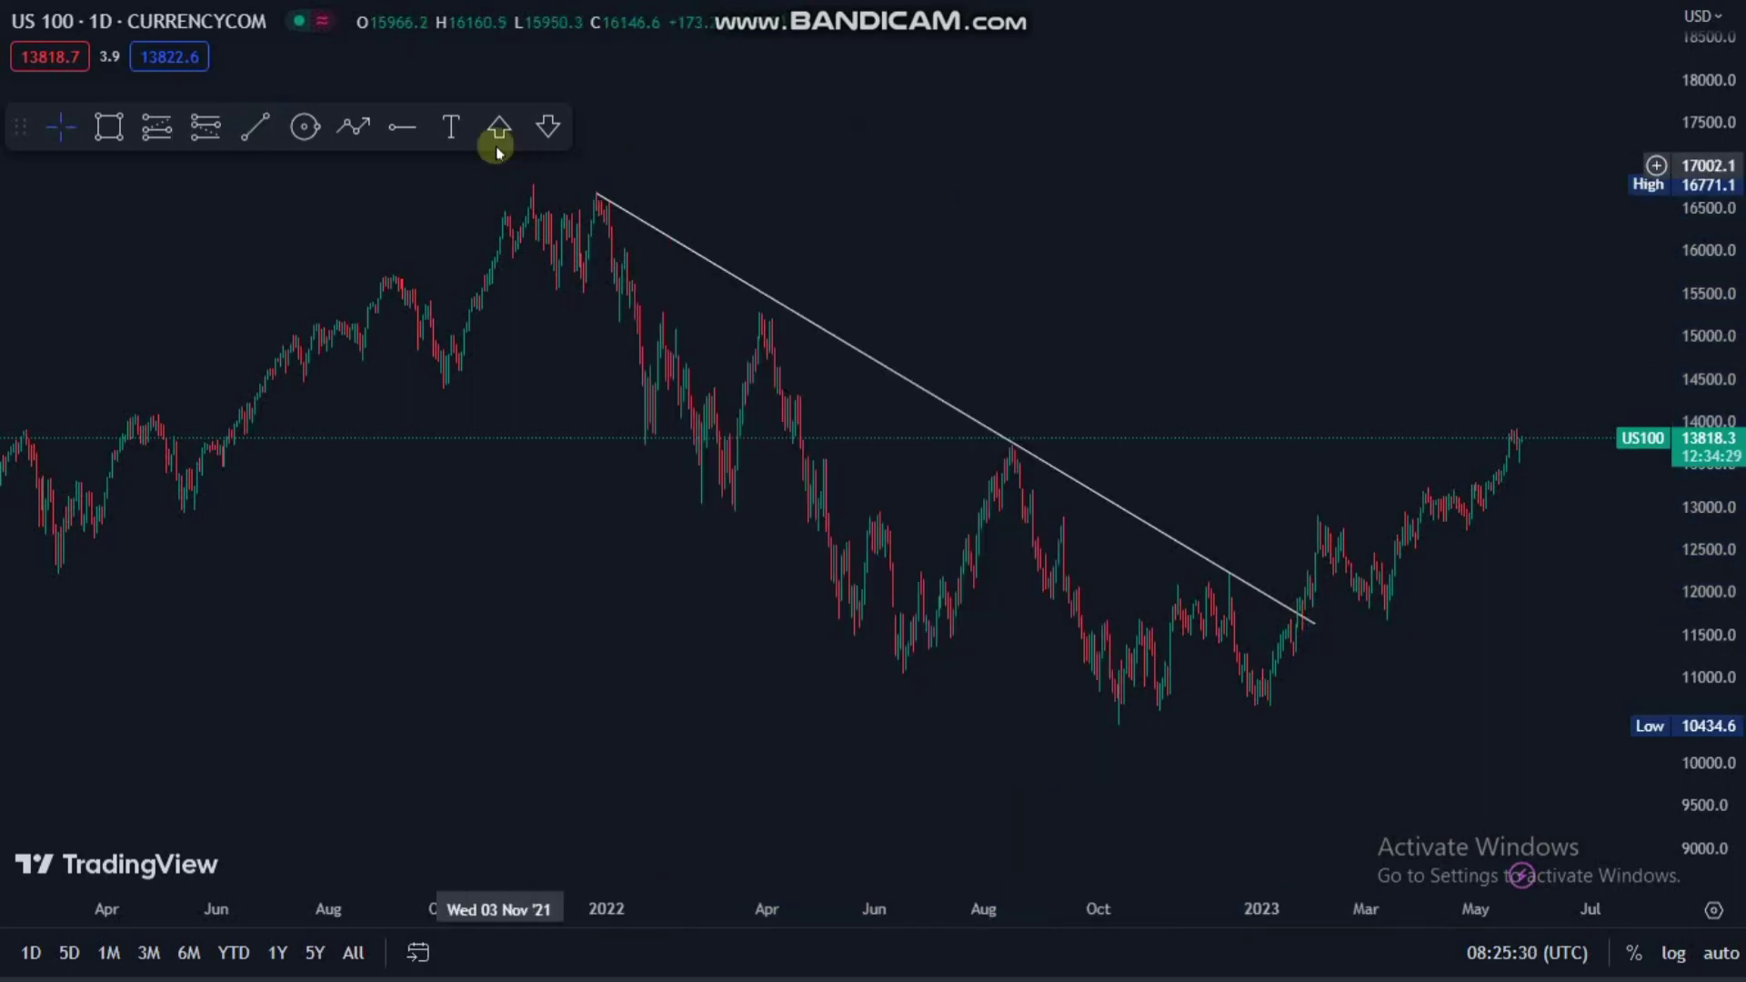
# - Place Arrow Mark Down markers above the trend line's touches at the early January 2022, mid-August 2022 and 13 December 2022 highs
pyautogui.click(548, 132)
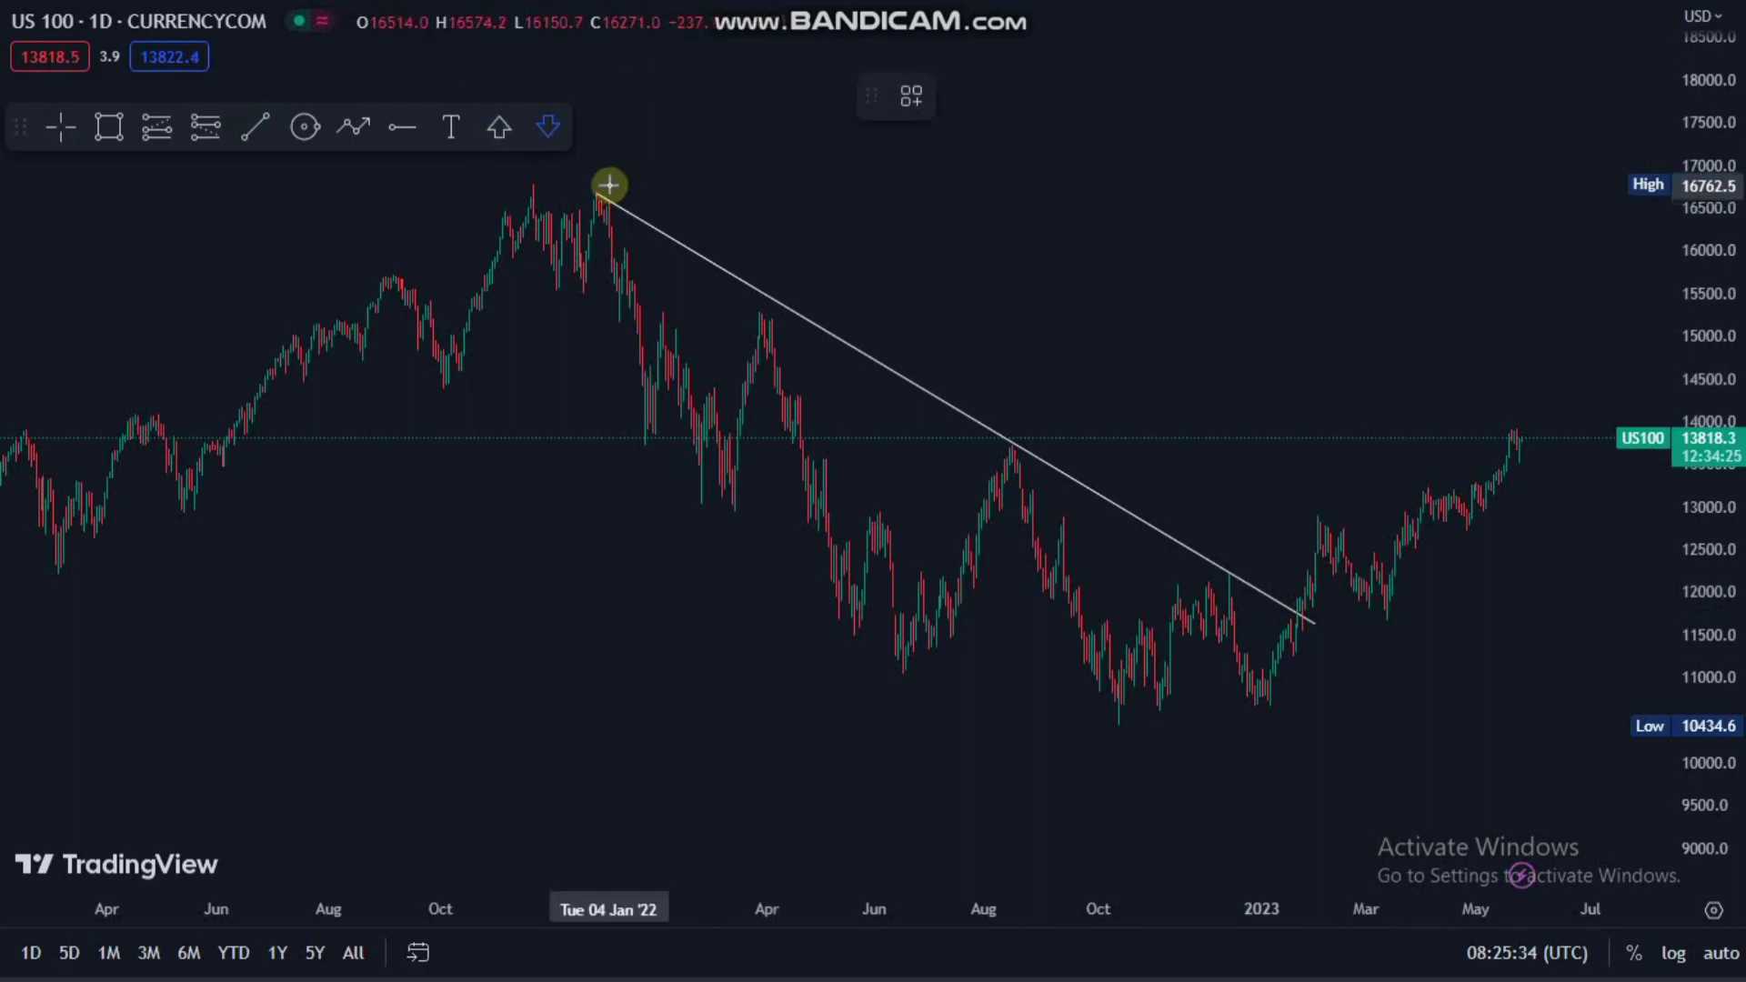
pyautogui.click(609, 187)
pyautogui.click(553, 130)
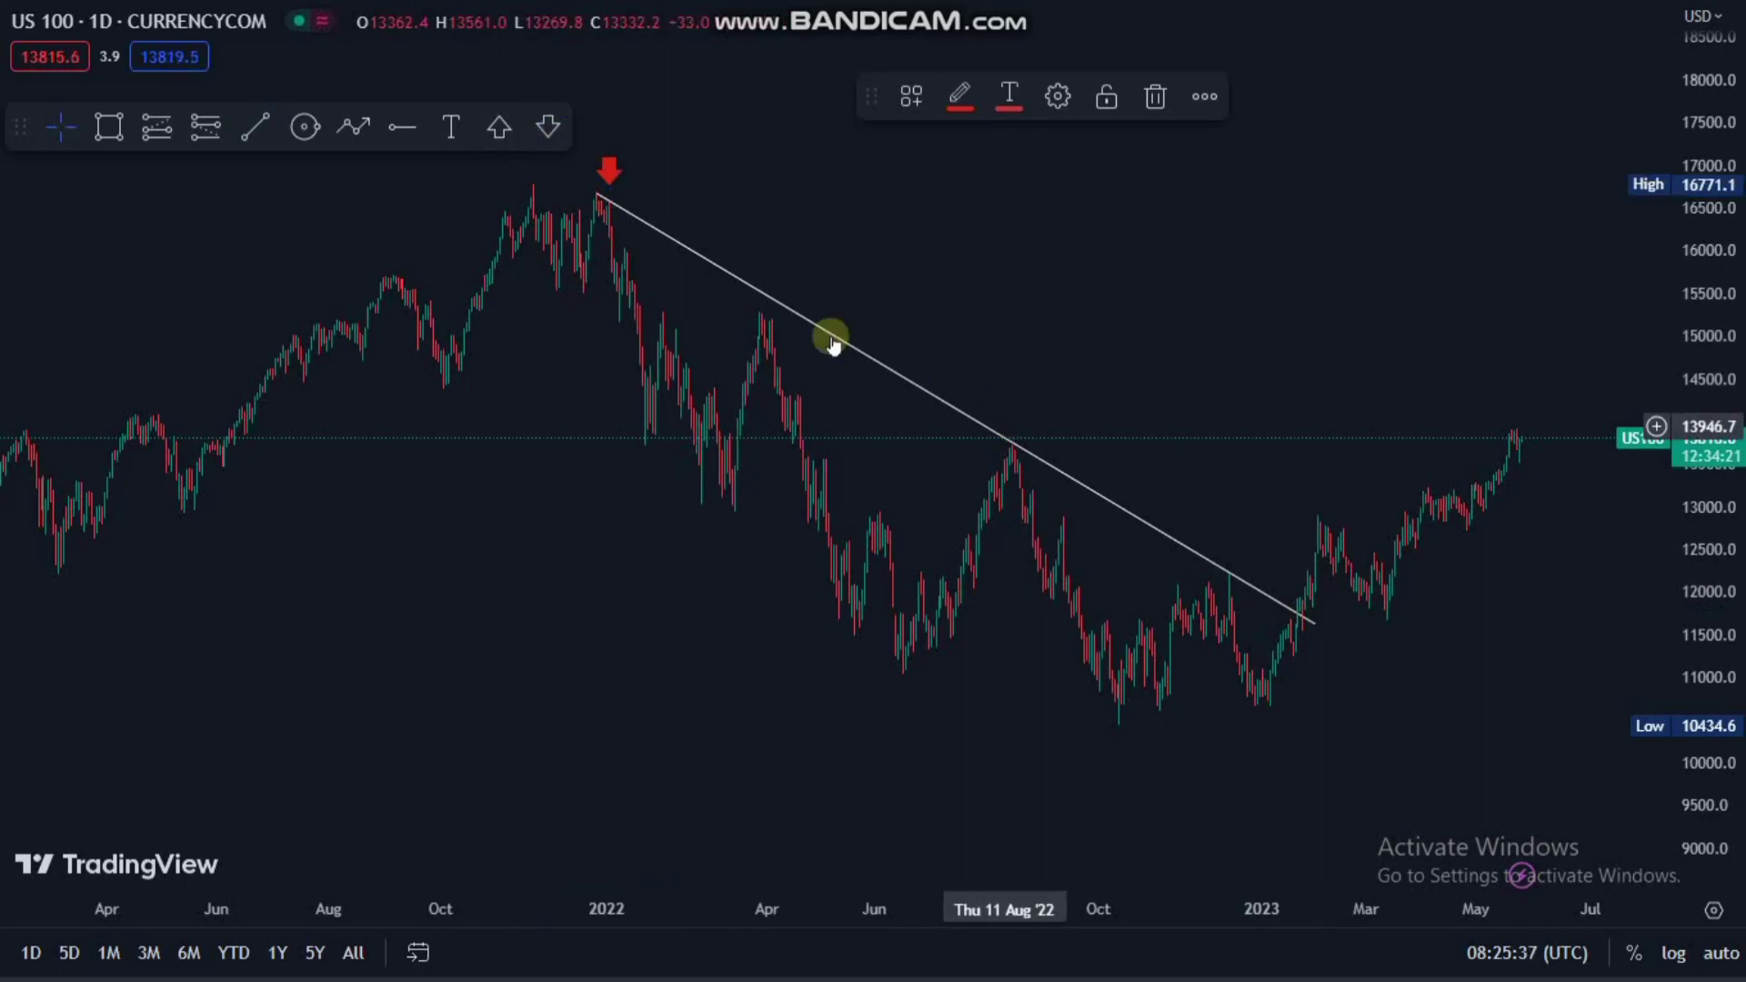
pyautogui.press('Escape')
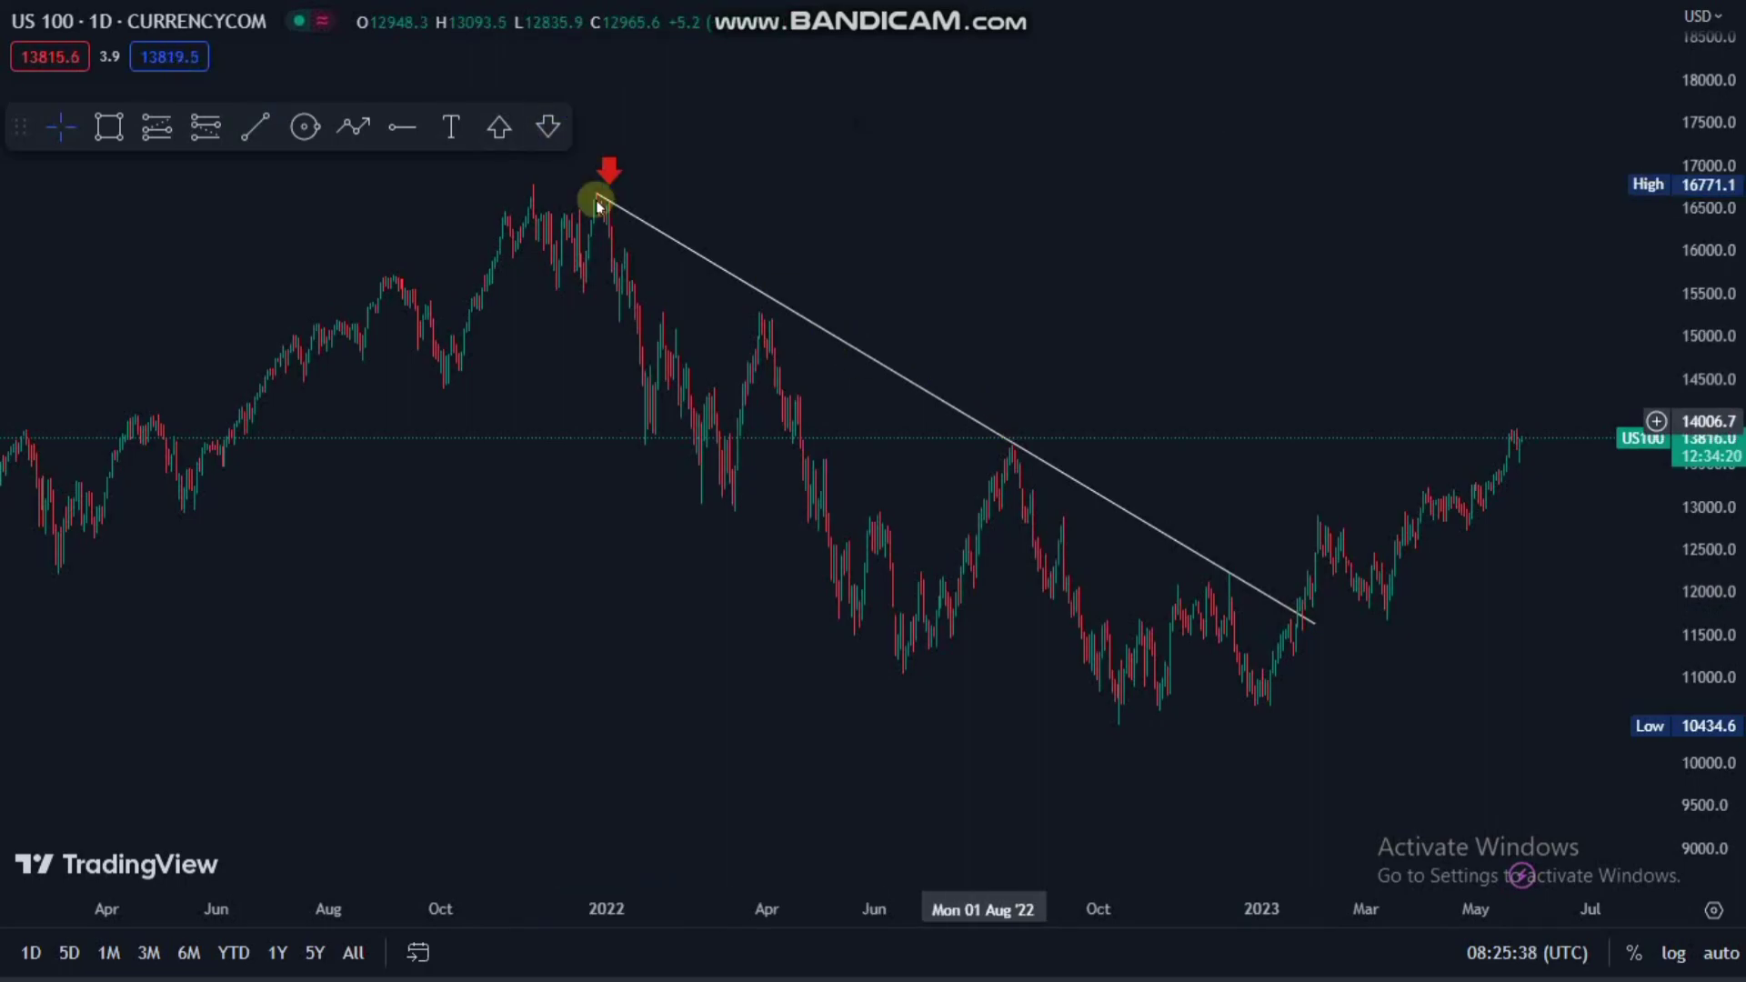
pyautogui.click(551, 129)
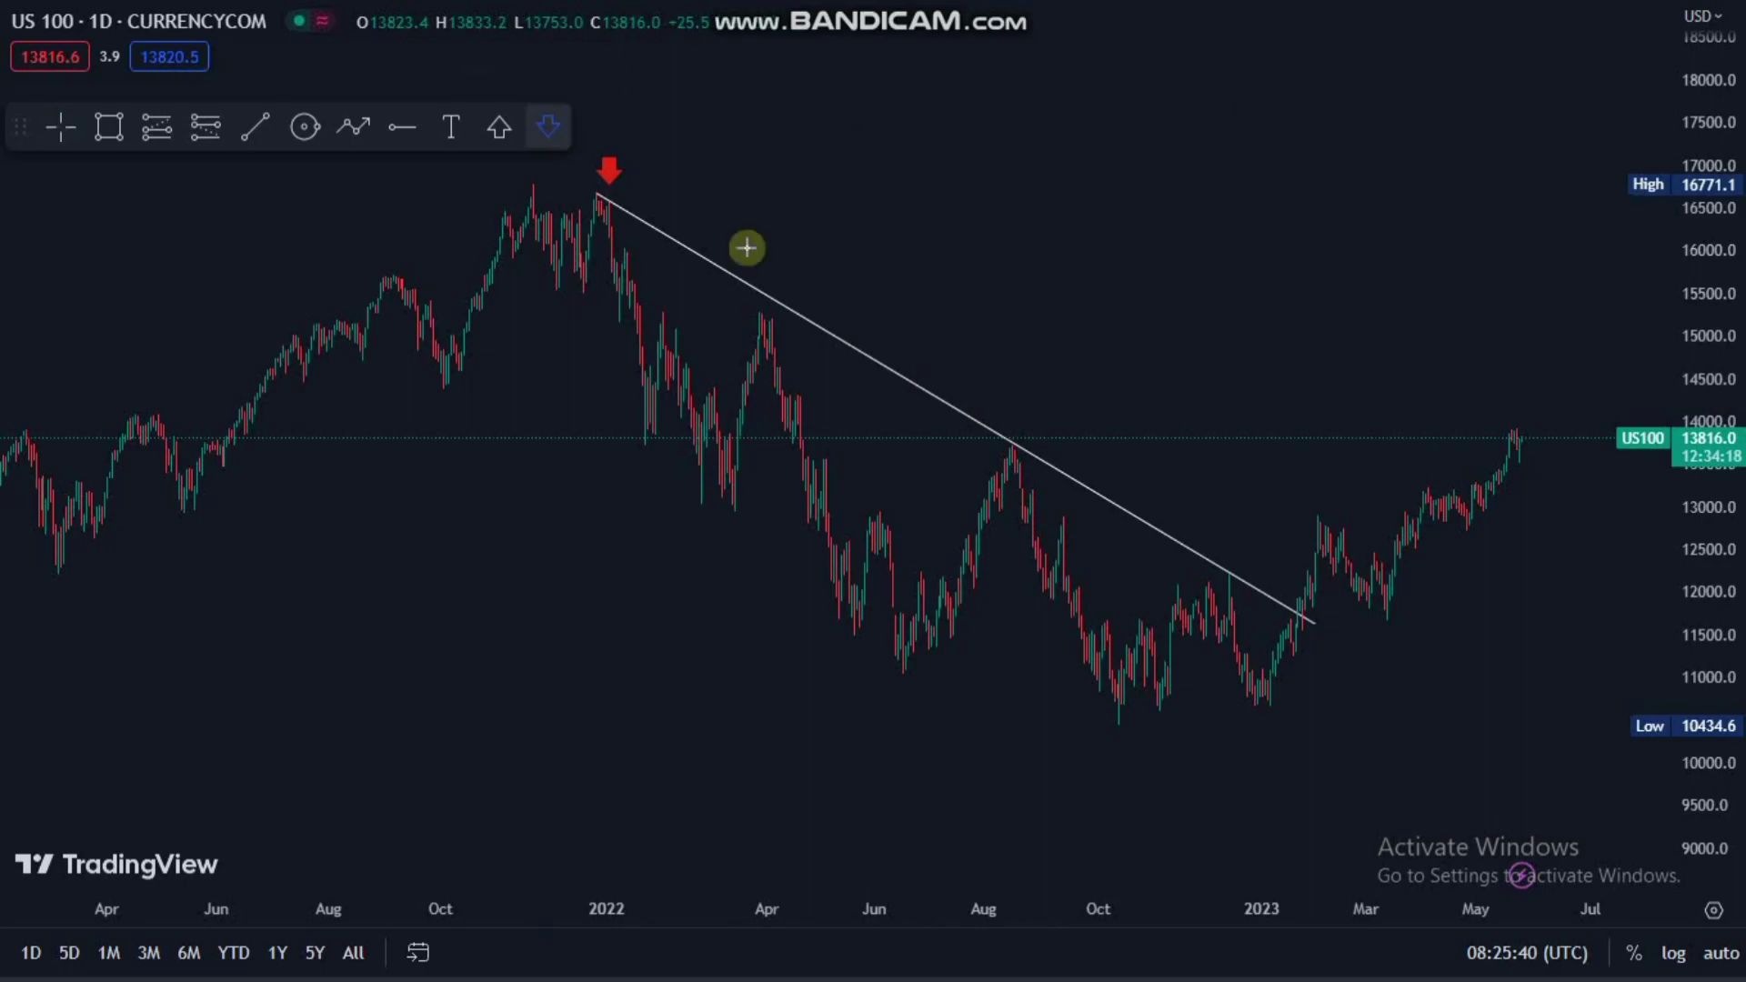
pyautogui.click(1016, 443)
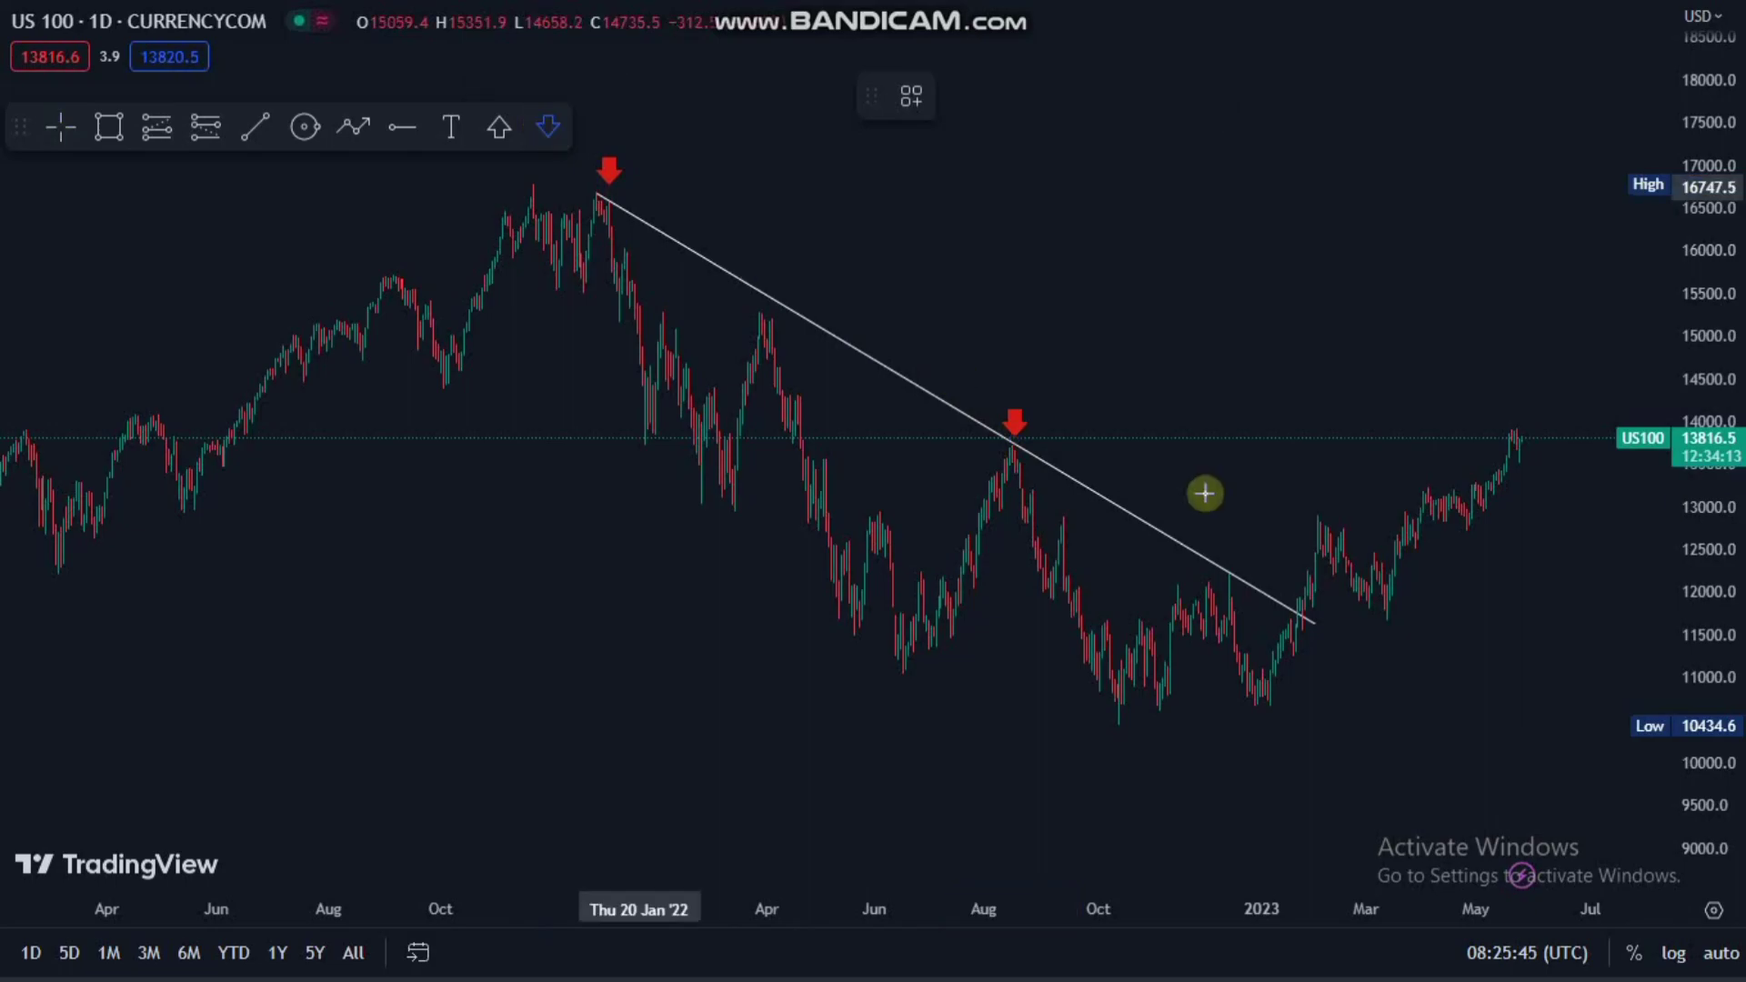
pyautogui.doubleClick(1227, 551)
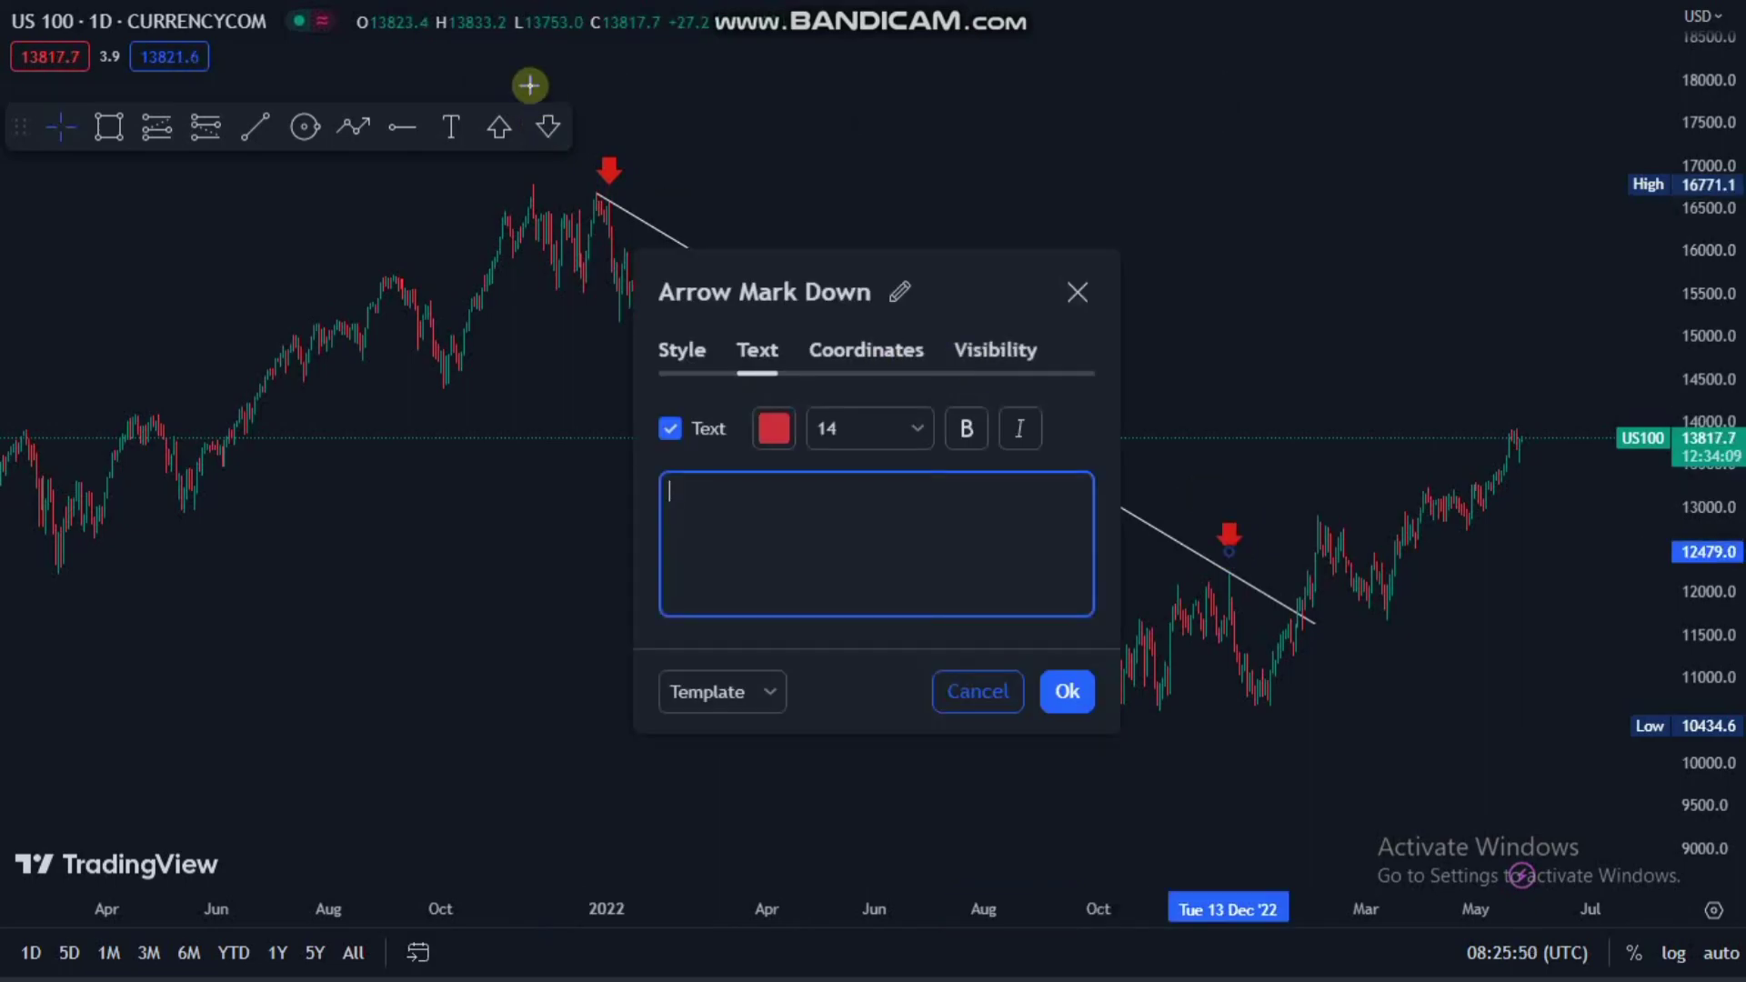
# - Place an Arrow Mark Up at the trend line breakout on 26 January 2023, at about 11730
pyautogui.click(499, 120)
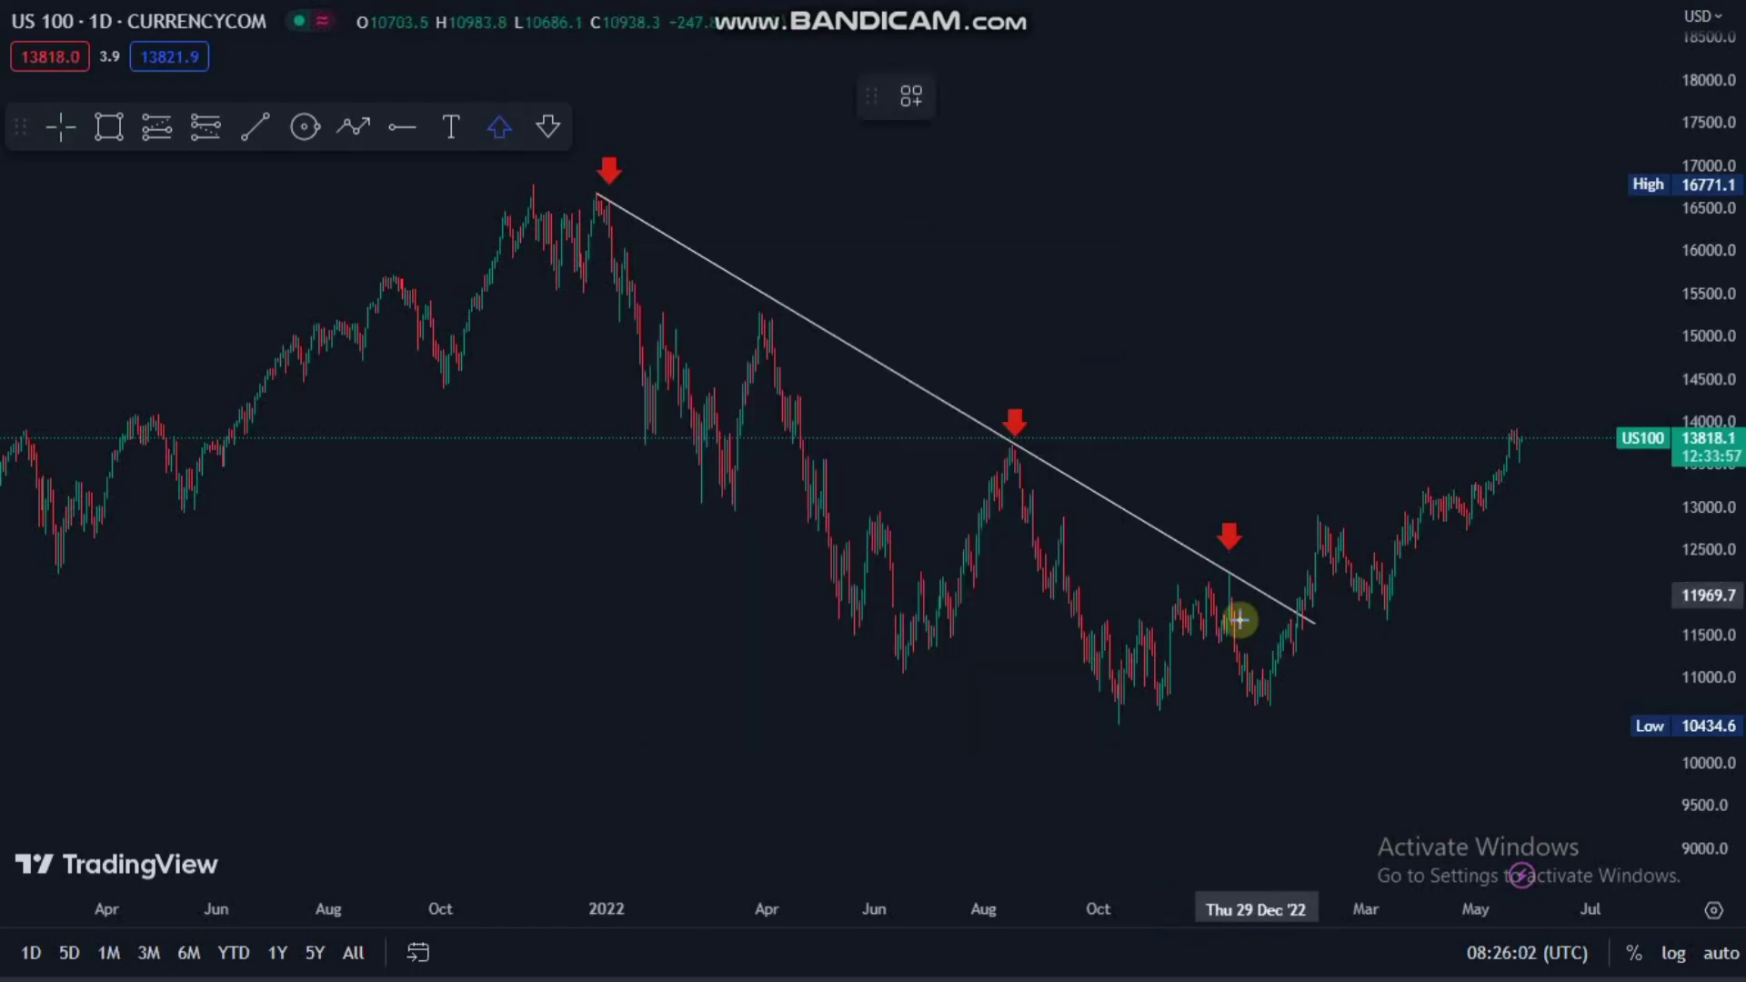
pyautogui.doubleClick(1338, 614)
pyautogui.press('Escape')
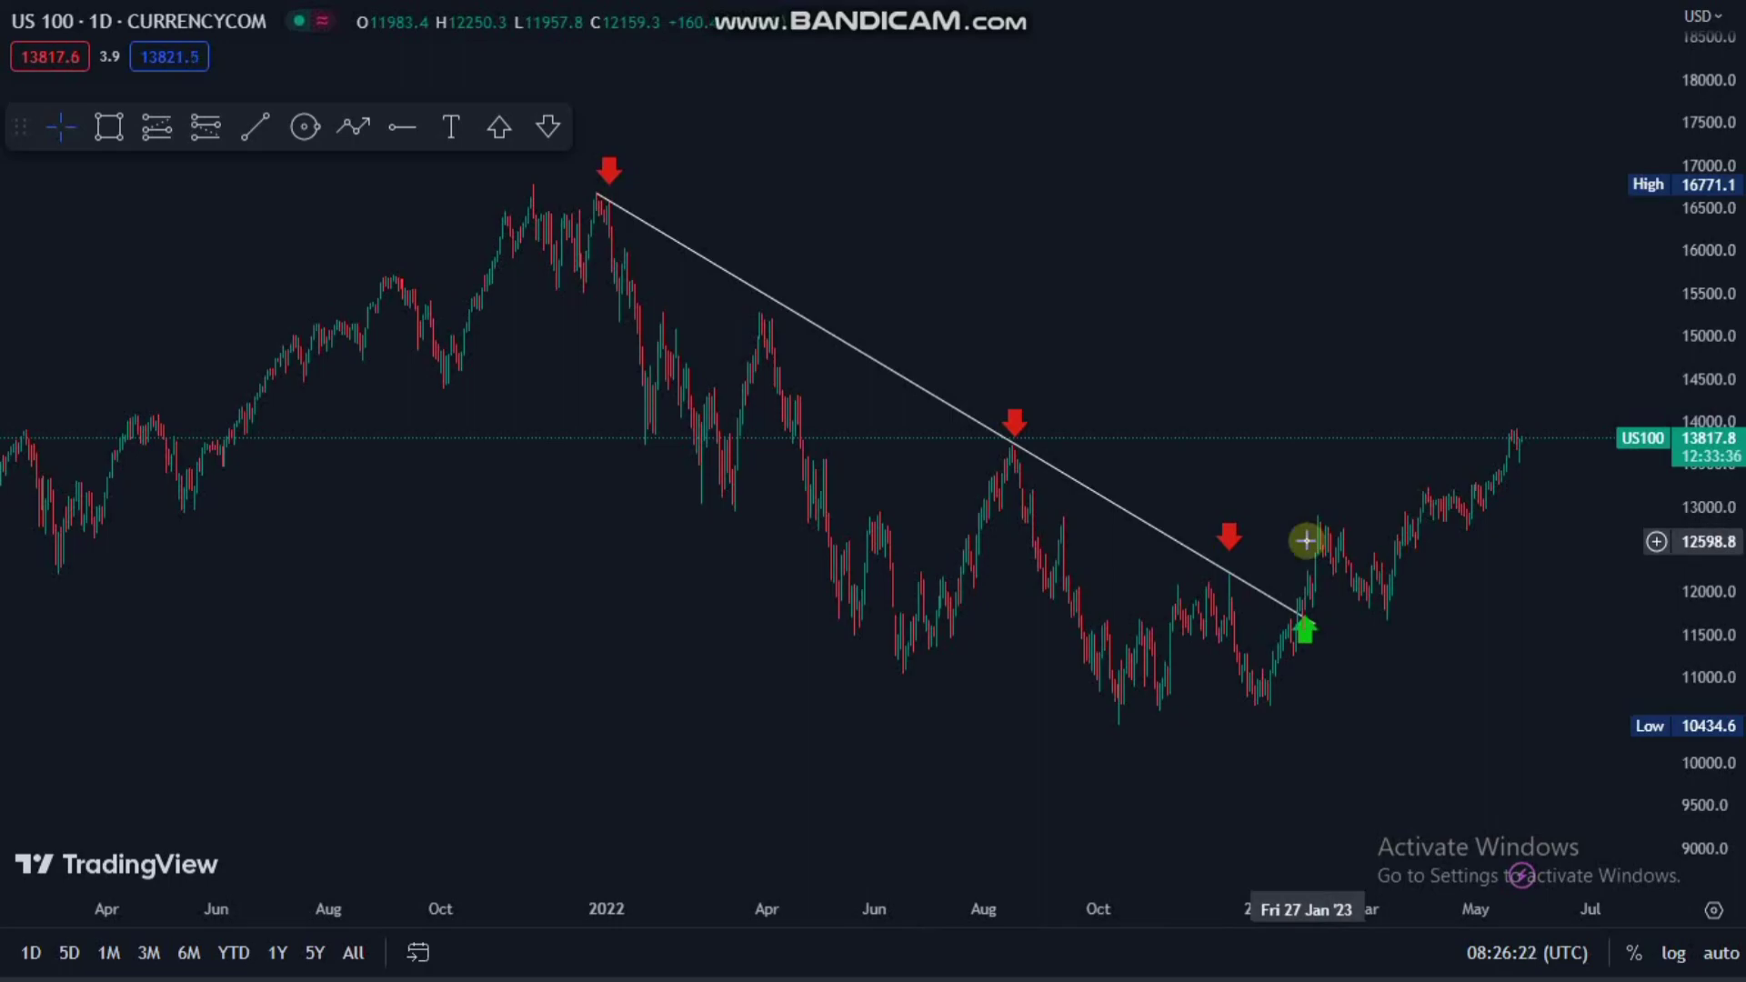
pyautogui.click(1309, 643)
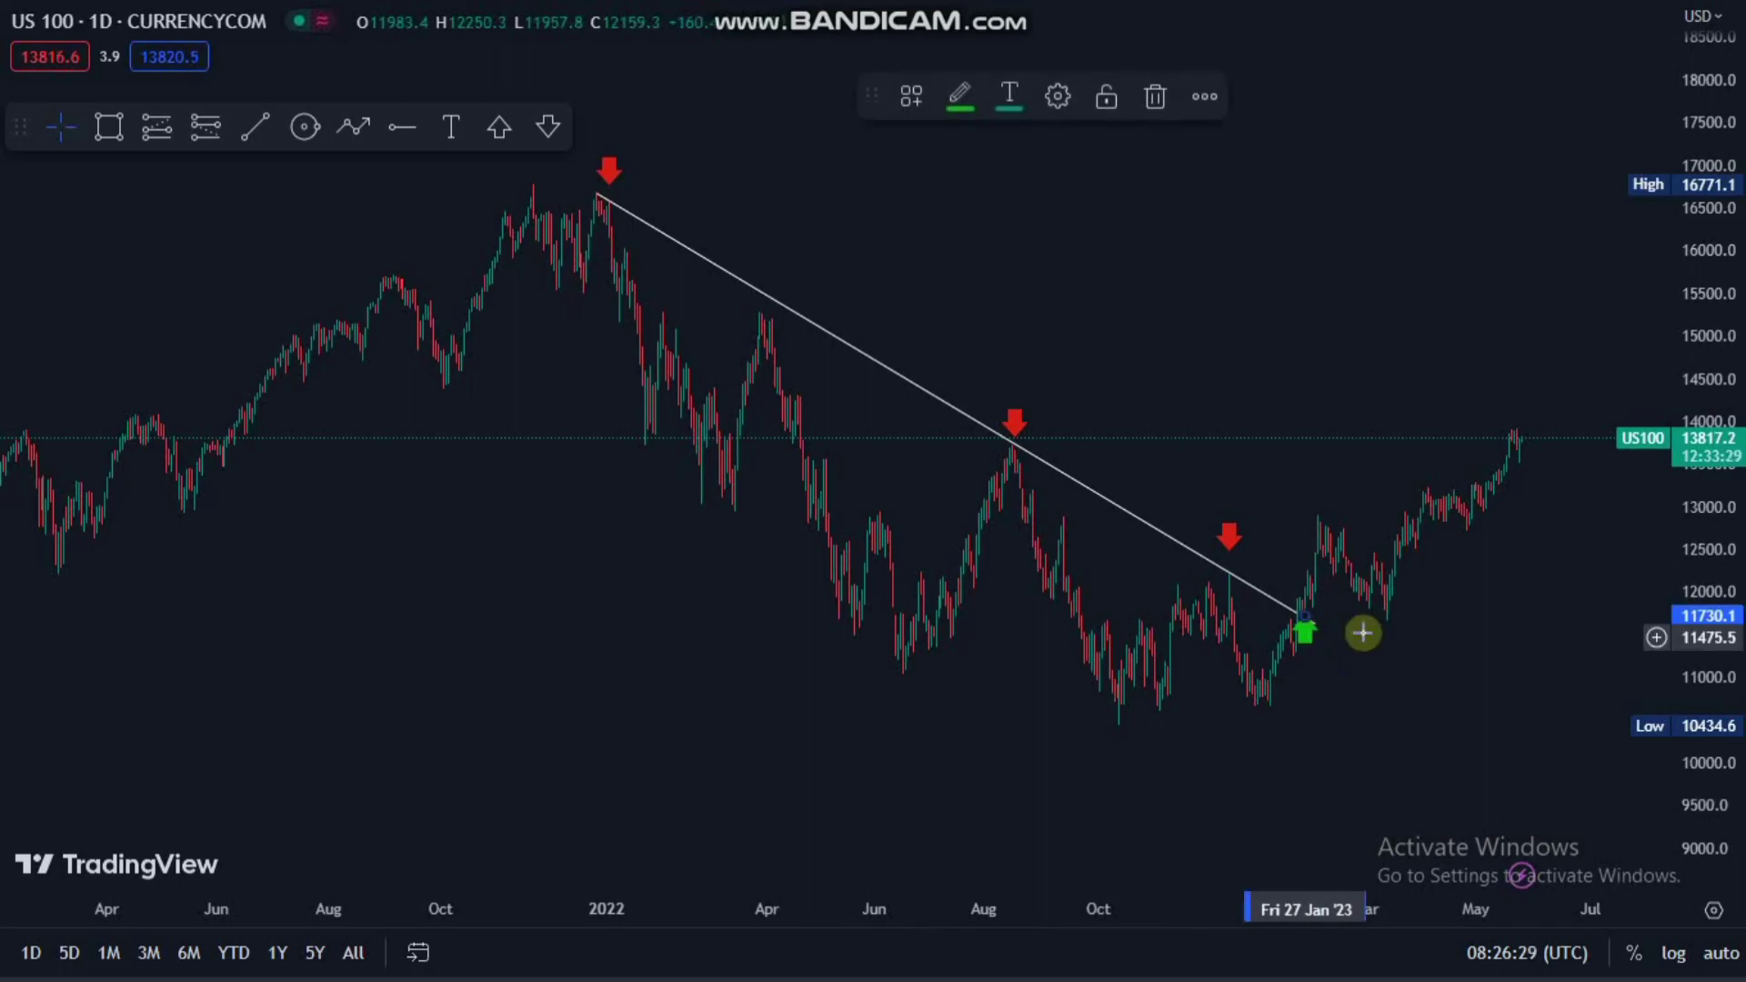
pyautogui.click(1514, 744)
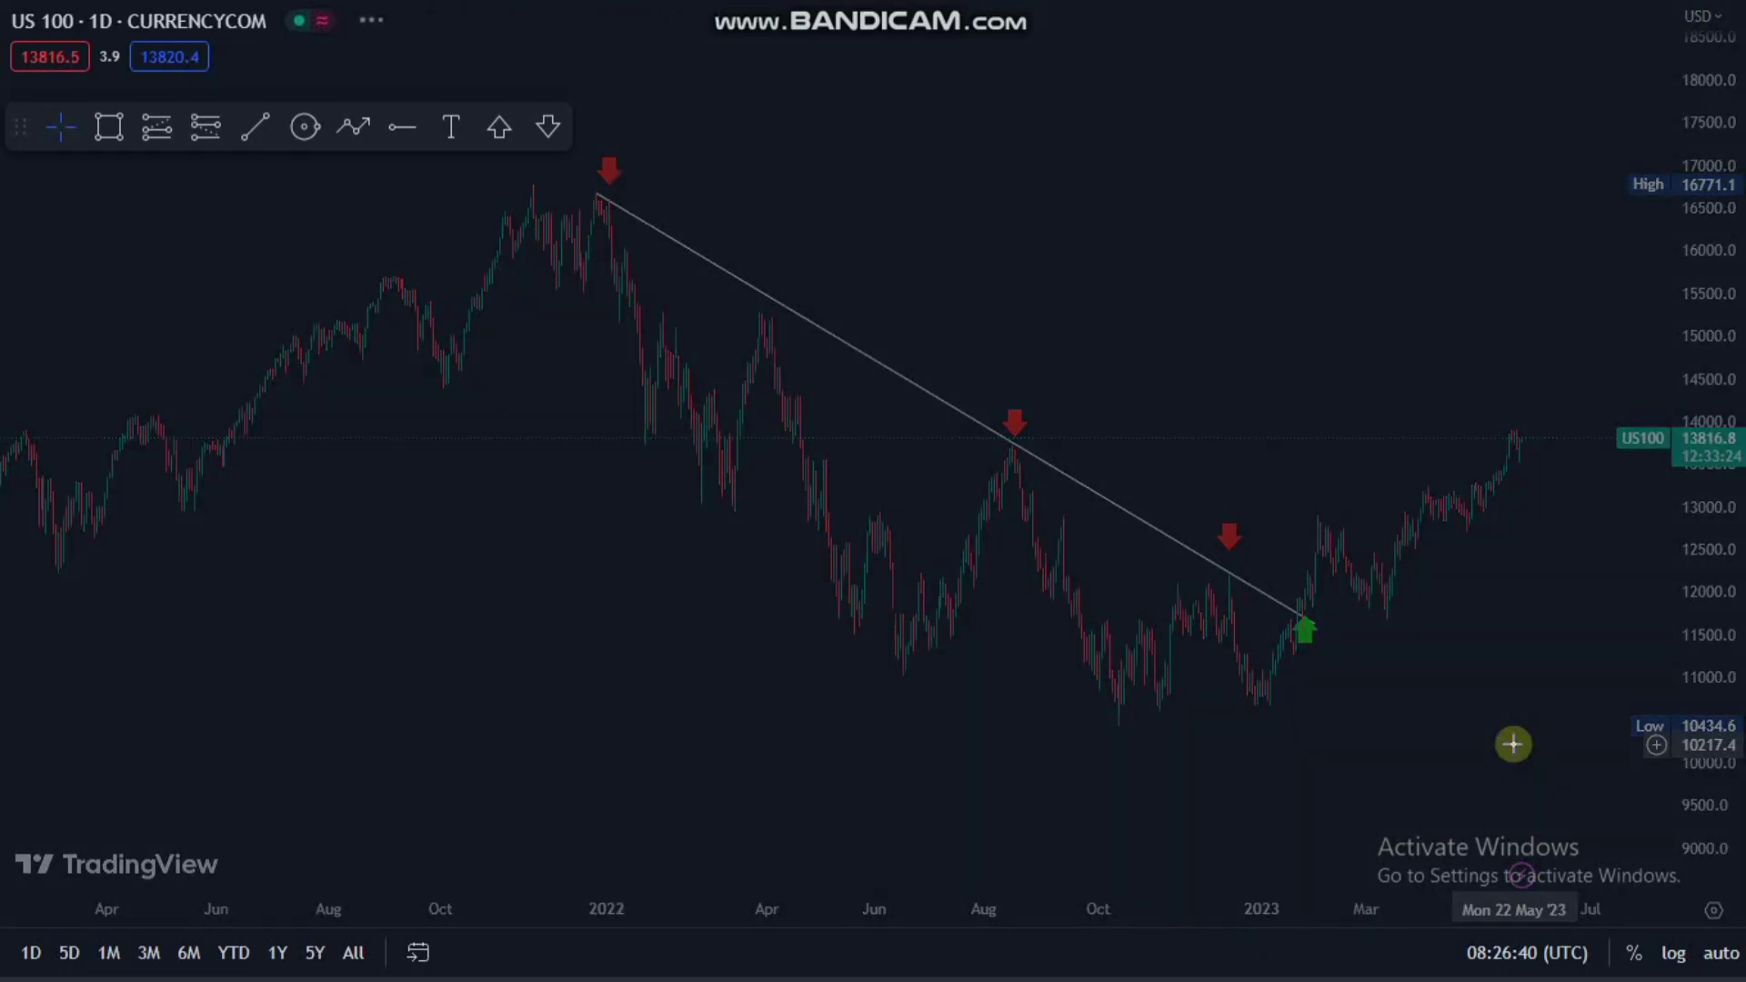
# - Switch the US 100 chart to the 4-hour timeframe
pyautogui.write('4h')
pyautogui.press('Return')
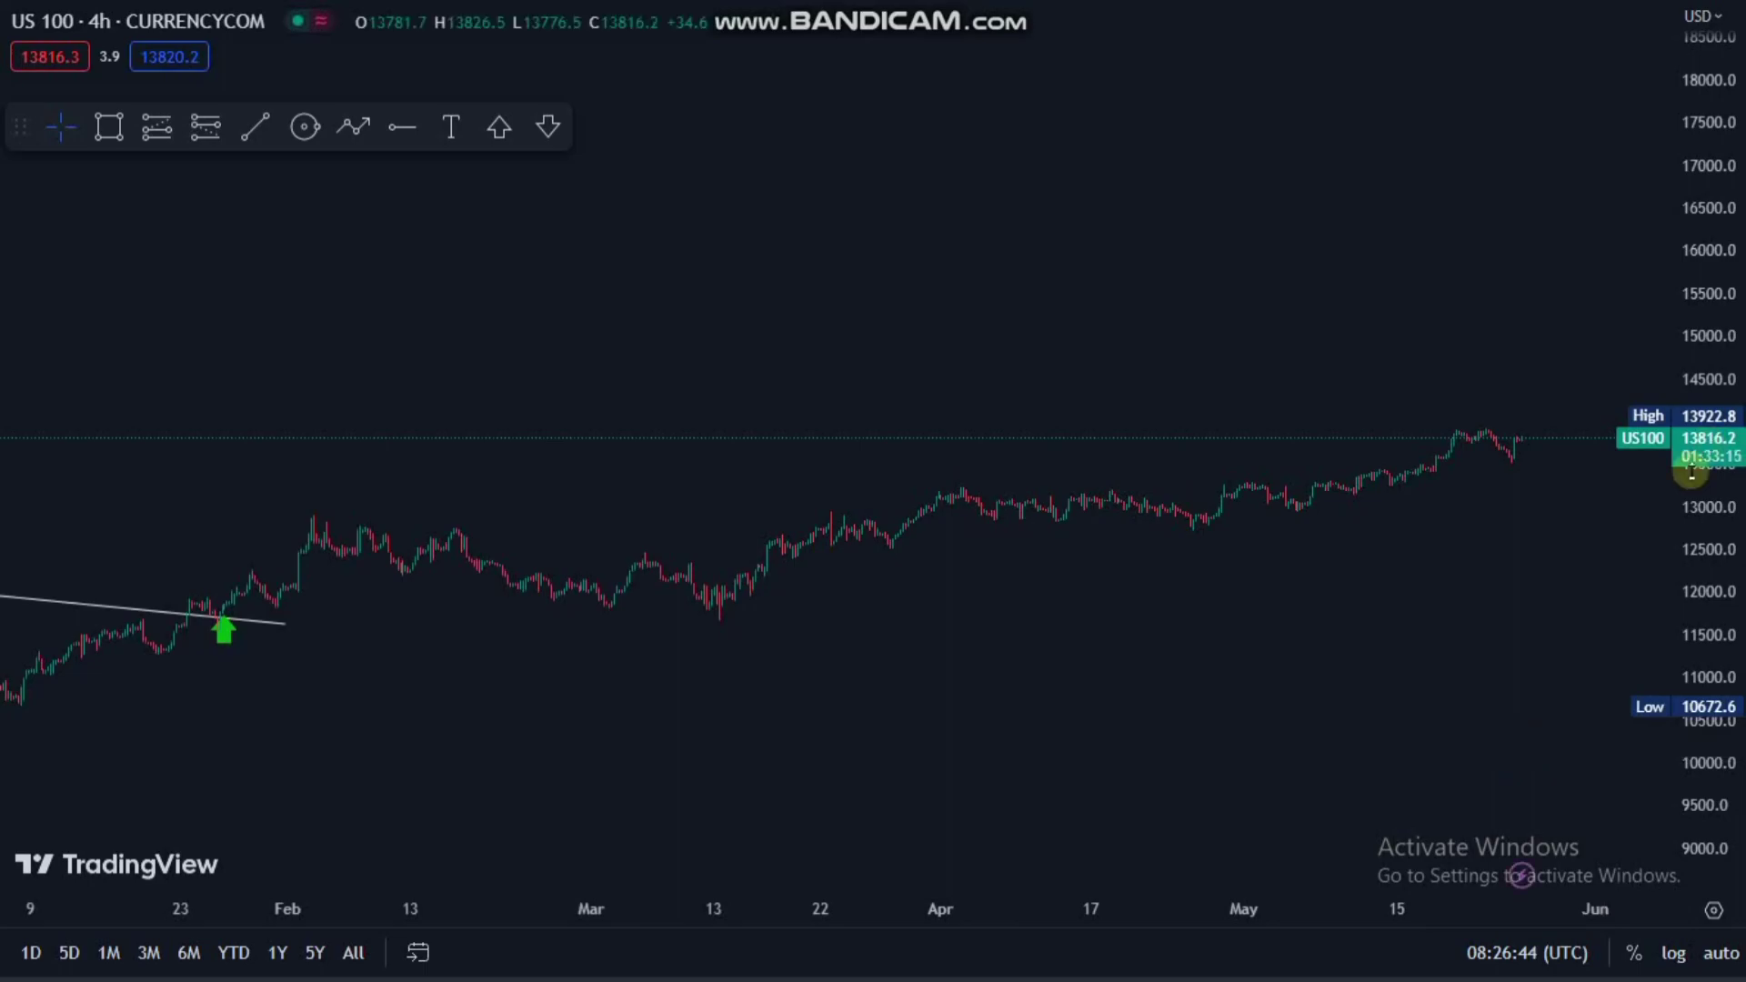
pyautogui.moveTo(1691, 471); pyautogui.dragTo(1676, 207)
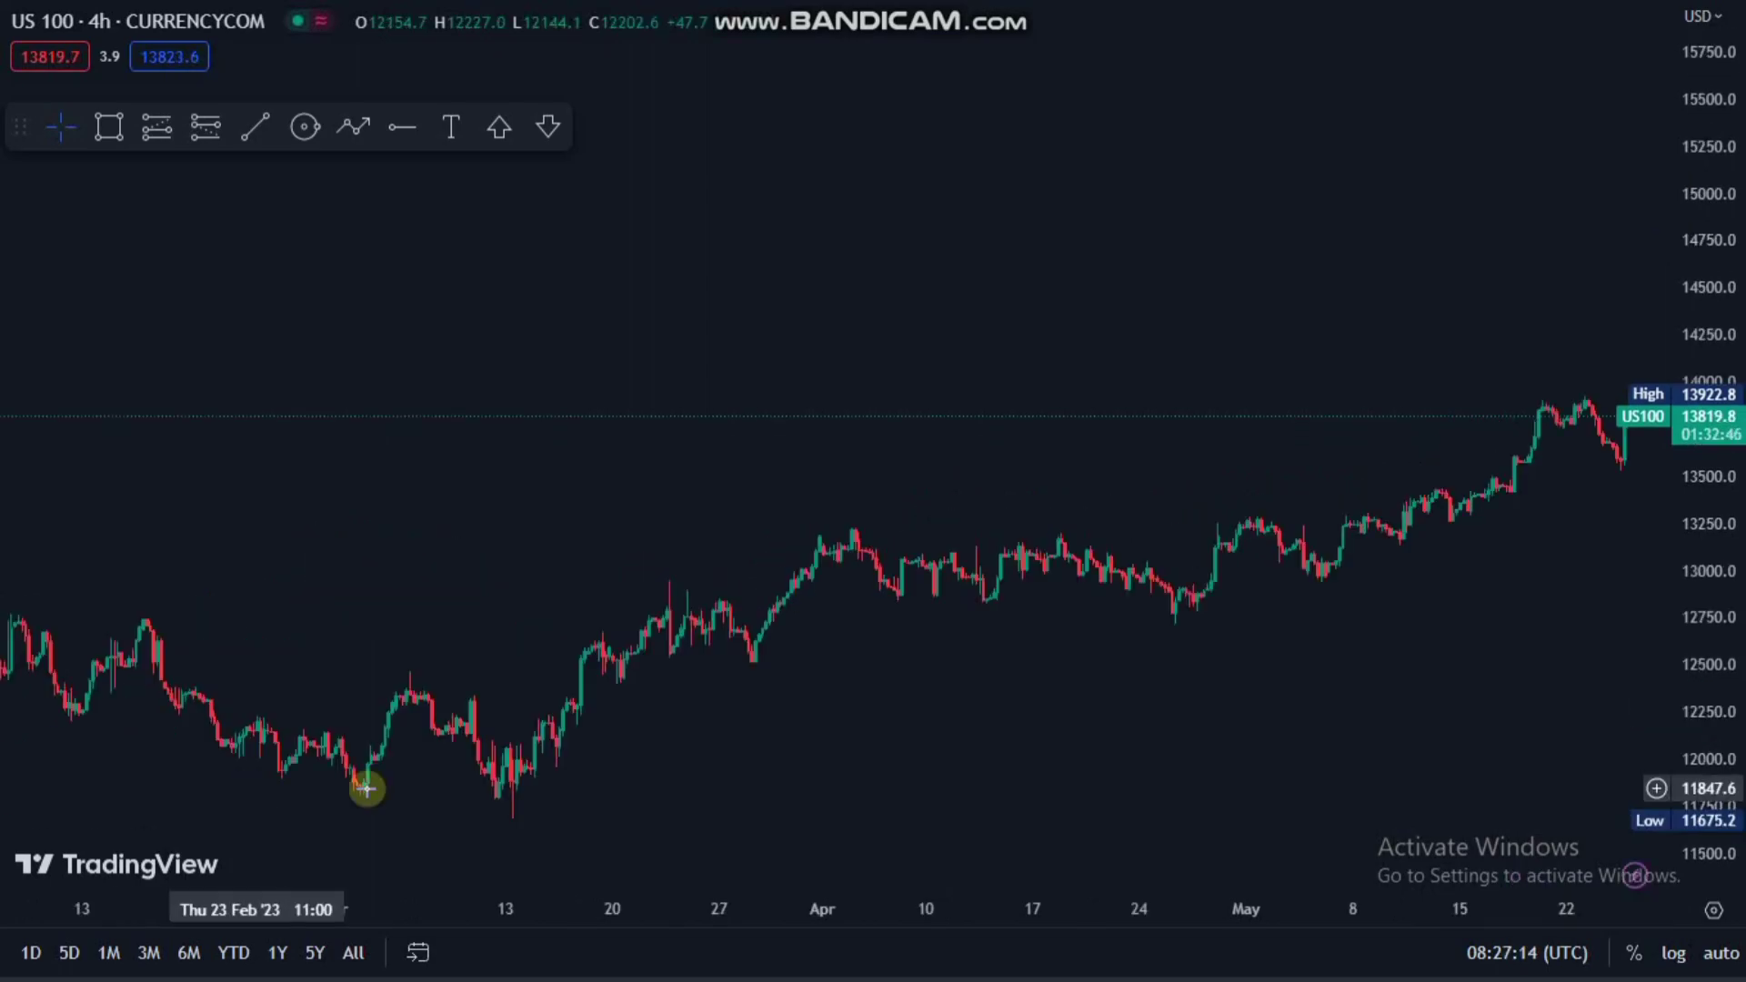
pyautogui.moveTo(643, 802); pyautogui.dragTo(901, 807)
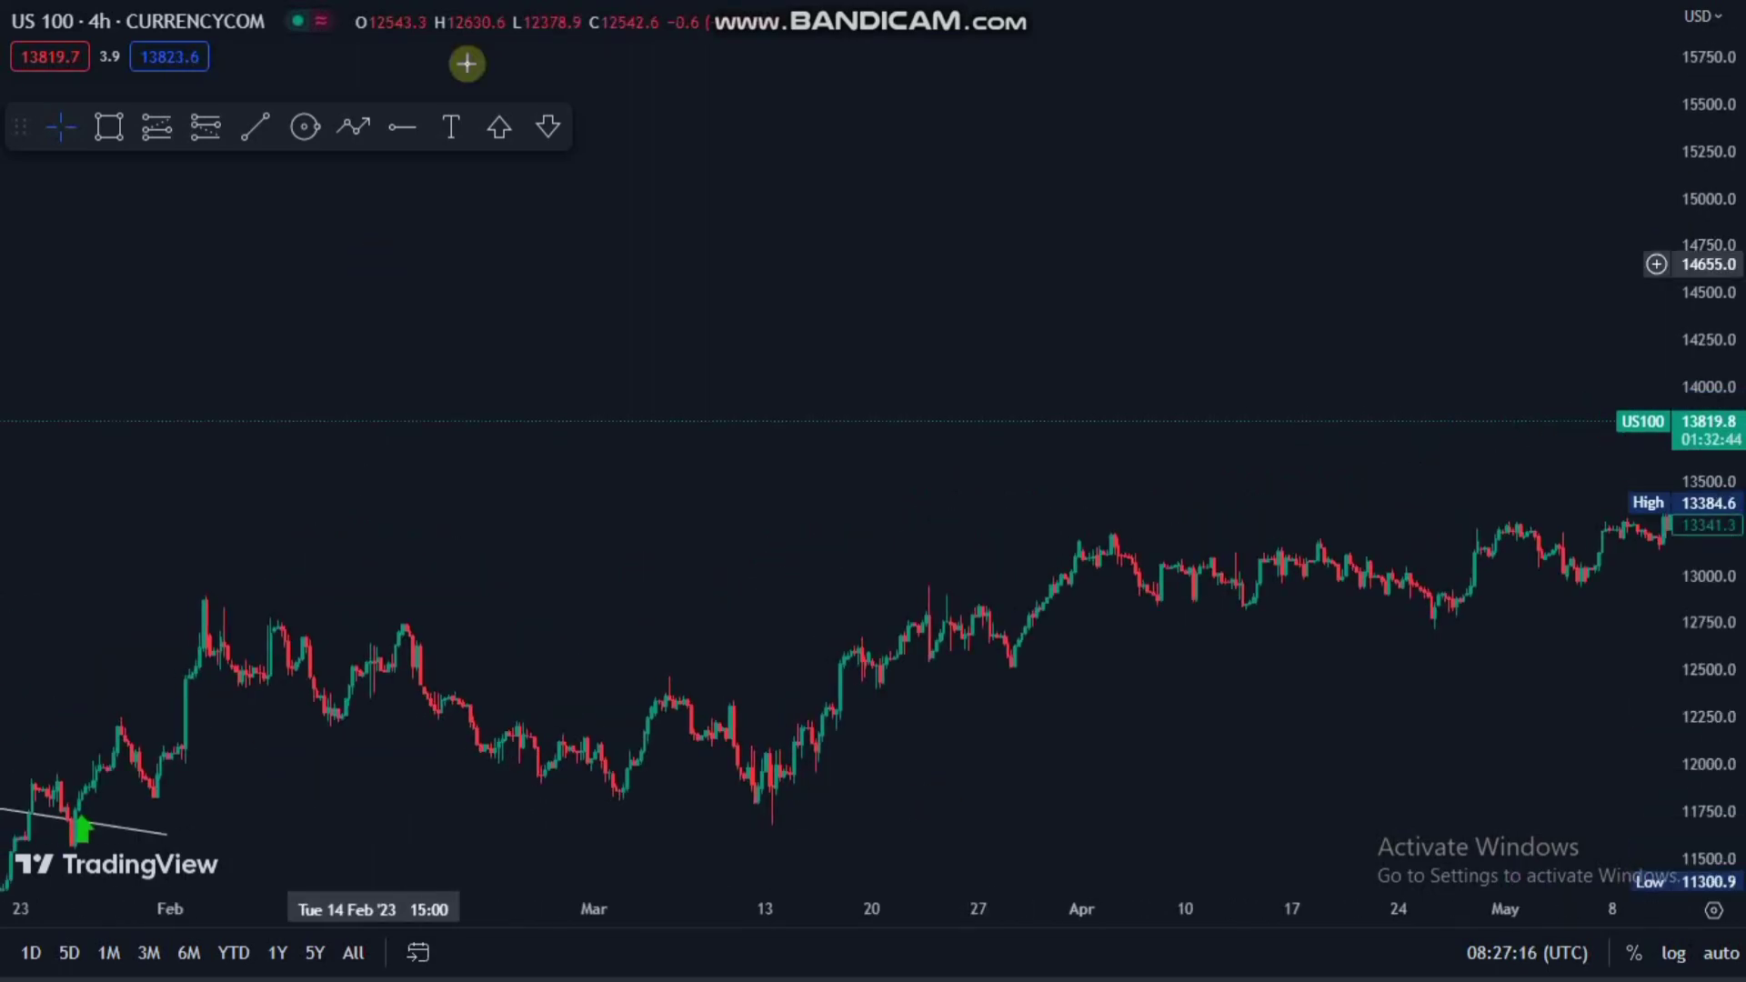
# - Draw a descending trend line from the 2 February 2023 high near 12912 to about 12397 on 21 March 2023
pyautogui.click(255, 126)
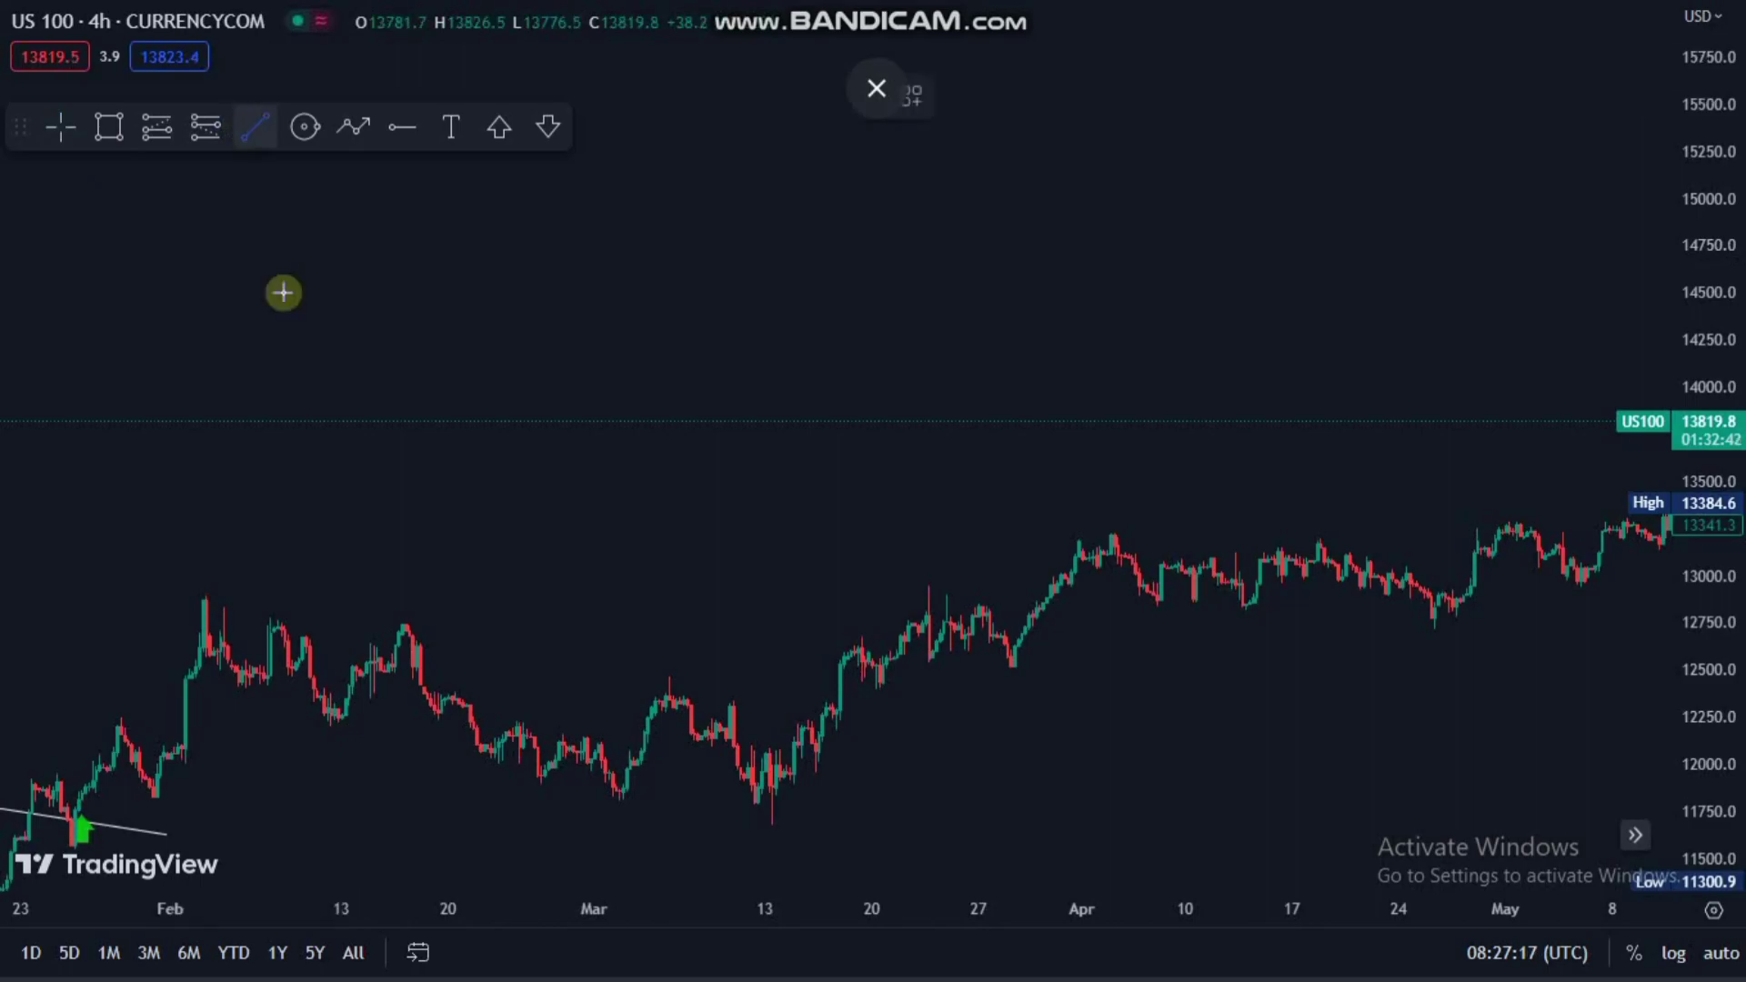
pyautogui.click(204, 599)
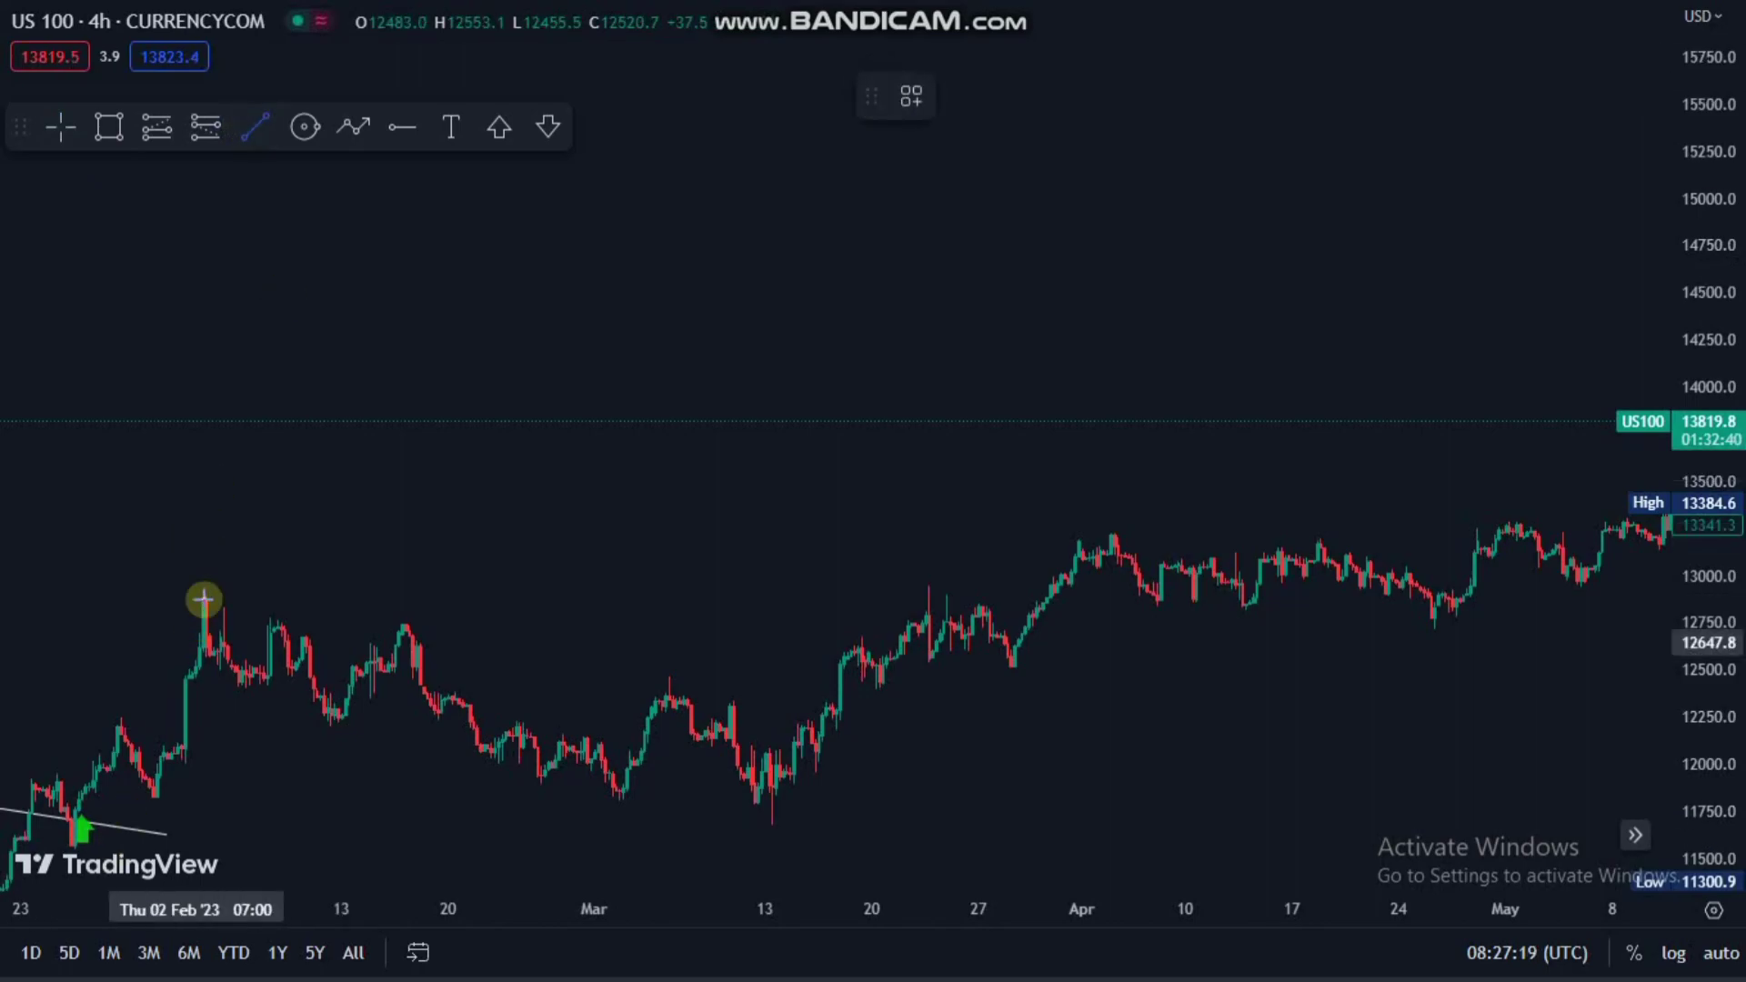
pyautogui.moveTo(586, 647); pyautogui.dragTo(896, 689)
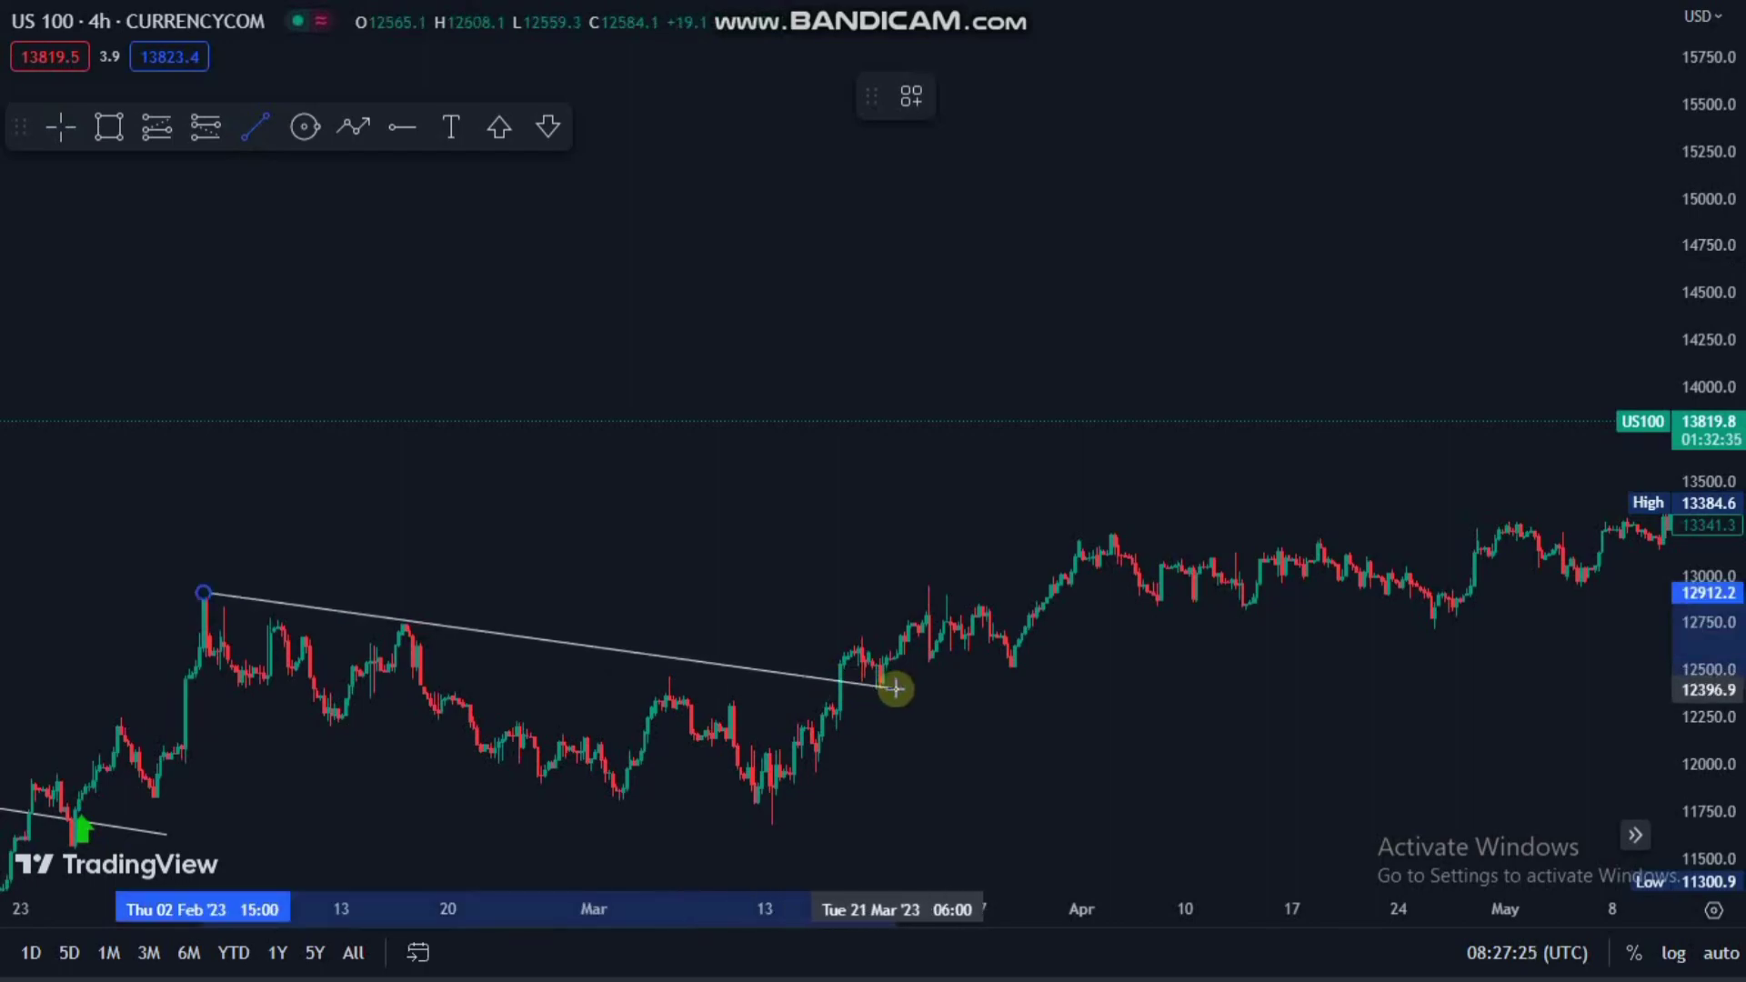
pyautogui.click(361, 572)
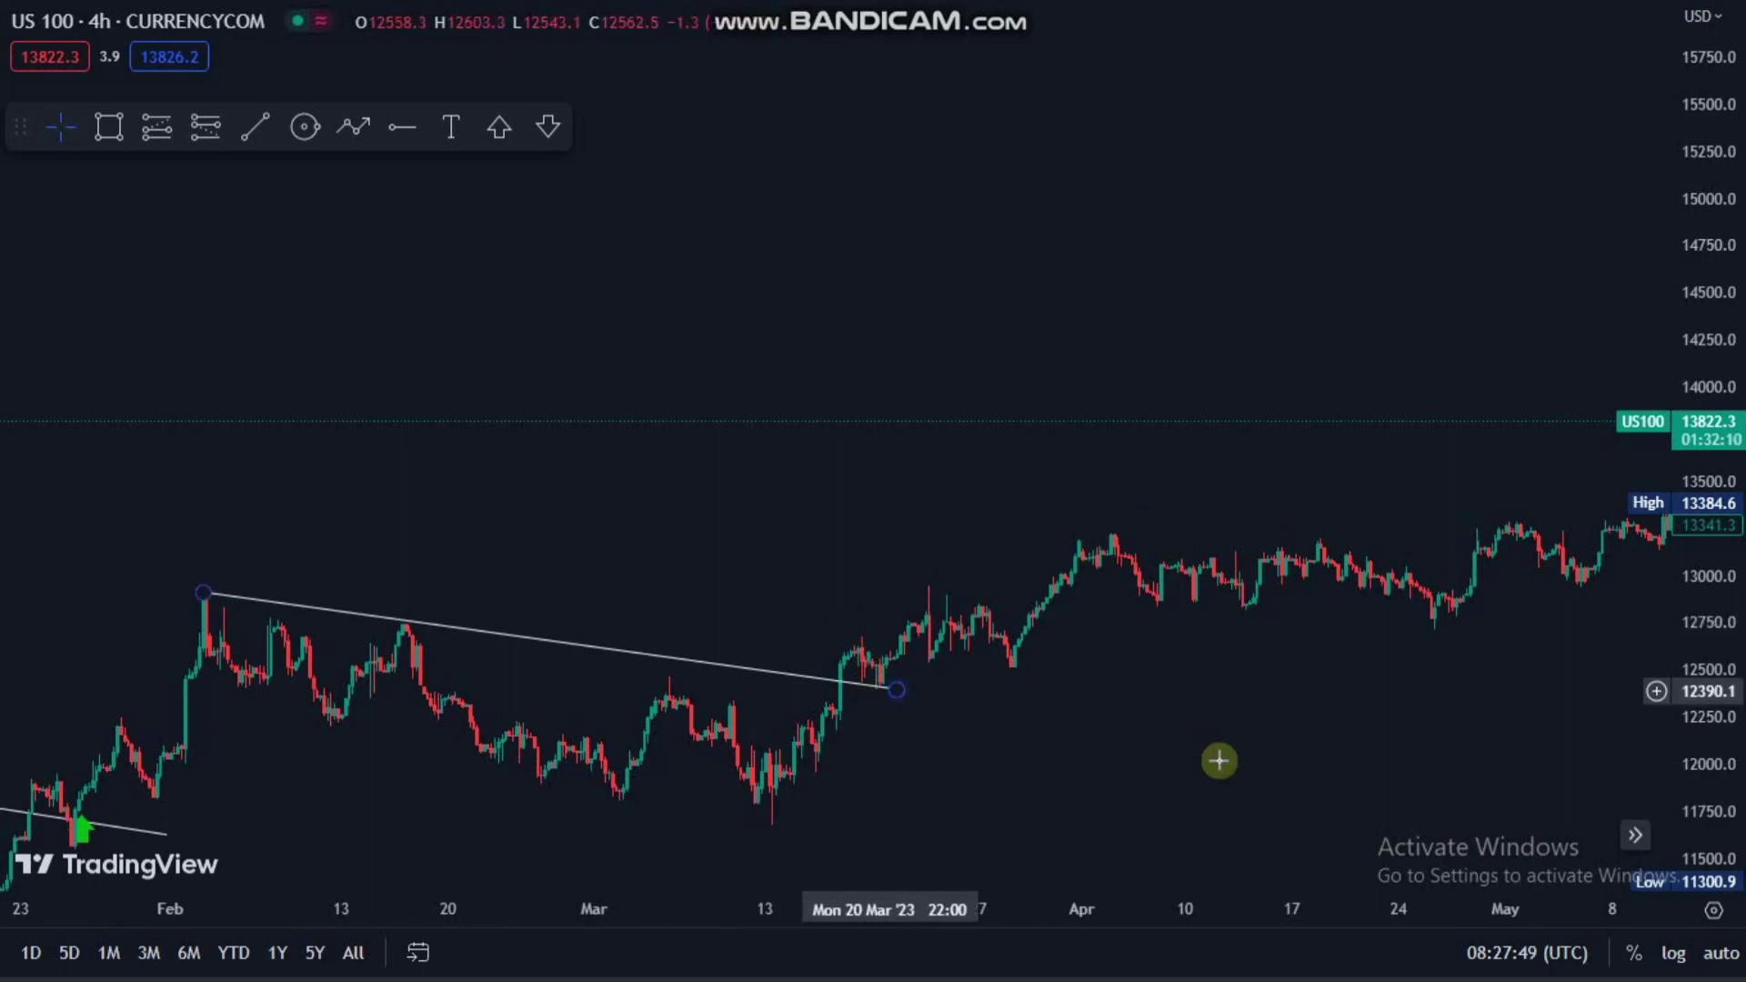
# - Draw two trend lines bounding the 22–29 March 2023 pullback, the upper from about 12933 to 12777 and the lower from about 12560 to 12505
pyautogui.moveTo(614, 762); pyautogui.dragTo(406, 757)
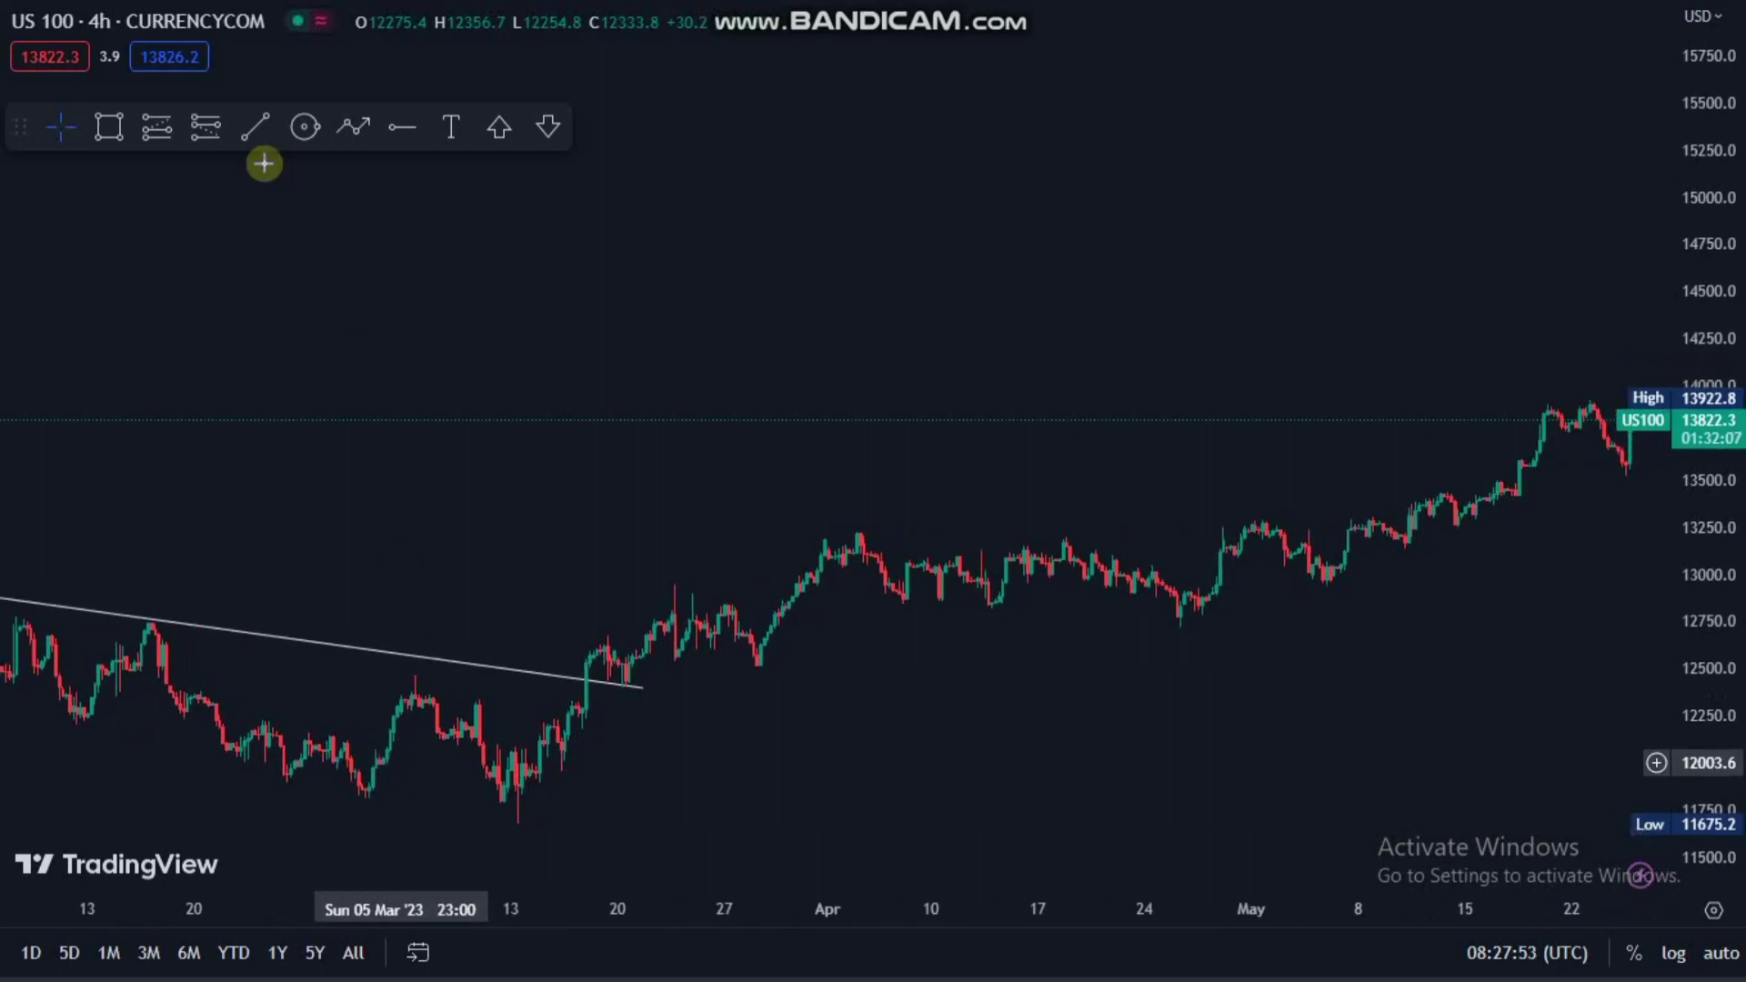
pyautogui.click(253, 127)
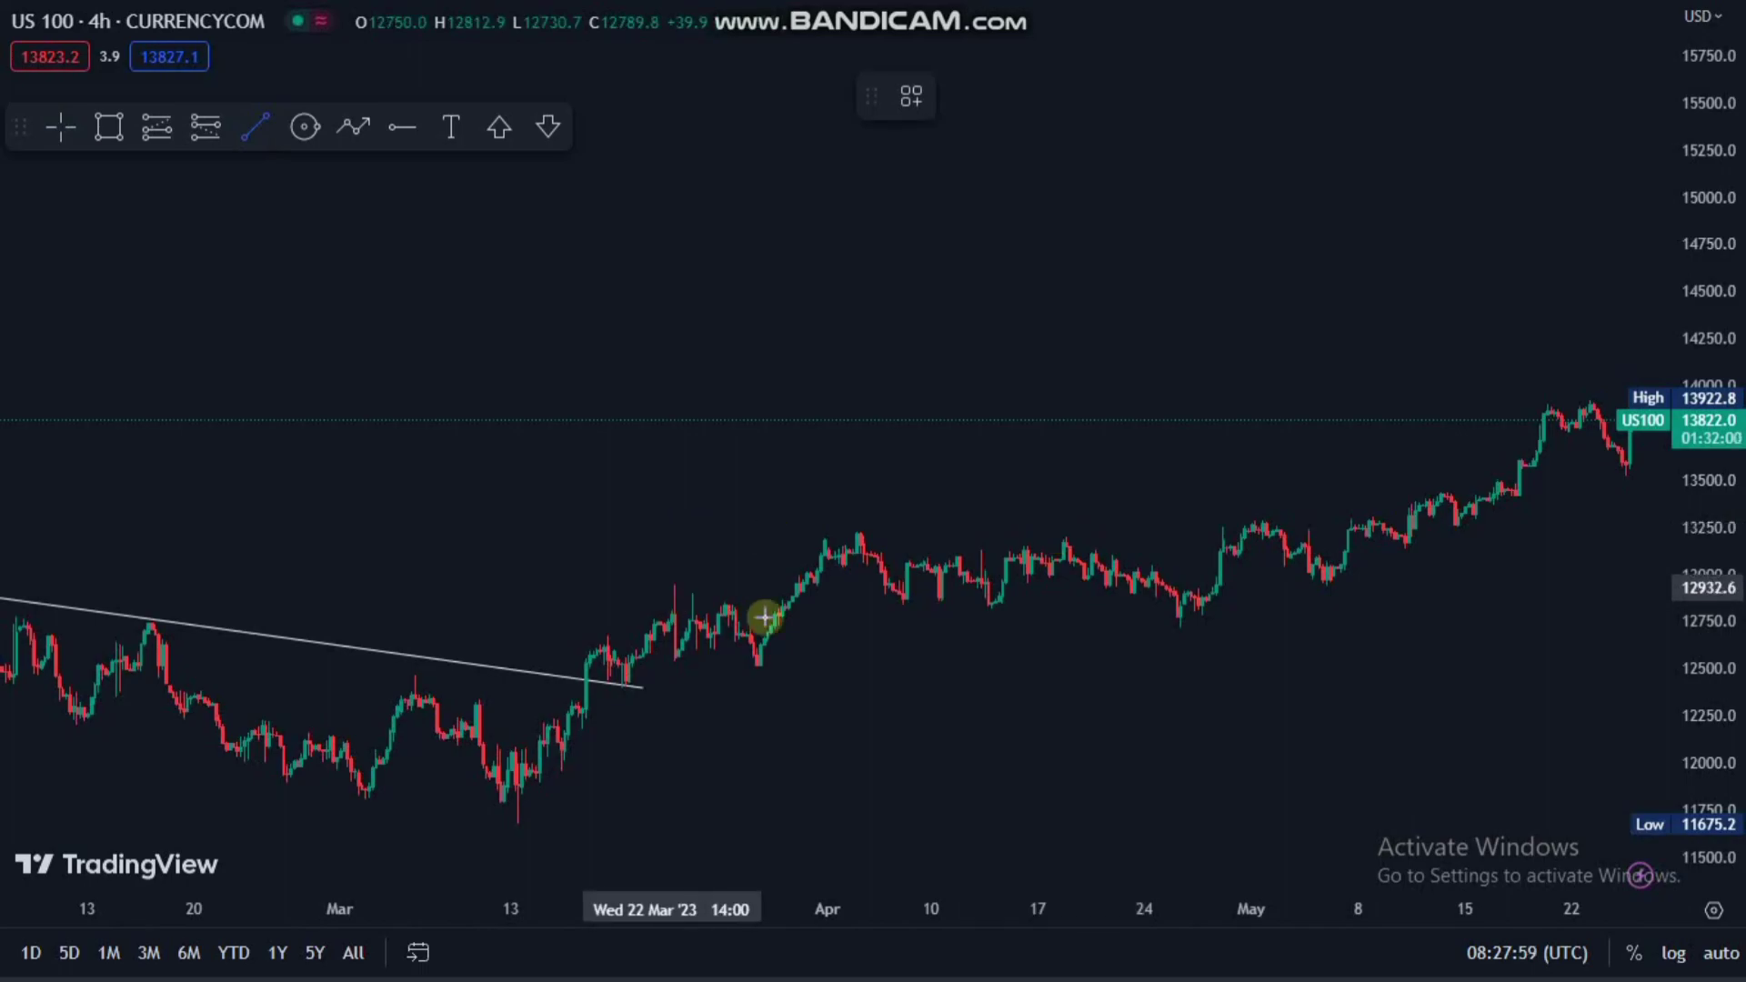
pyautogui.click(672, 587)
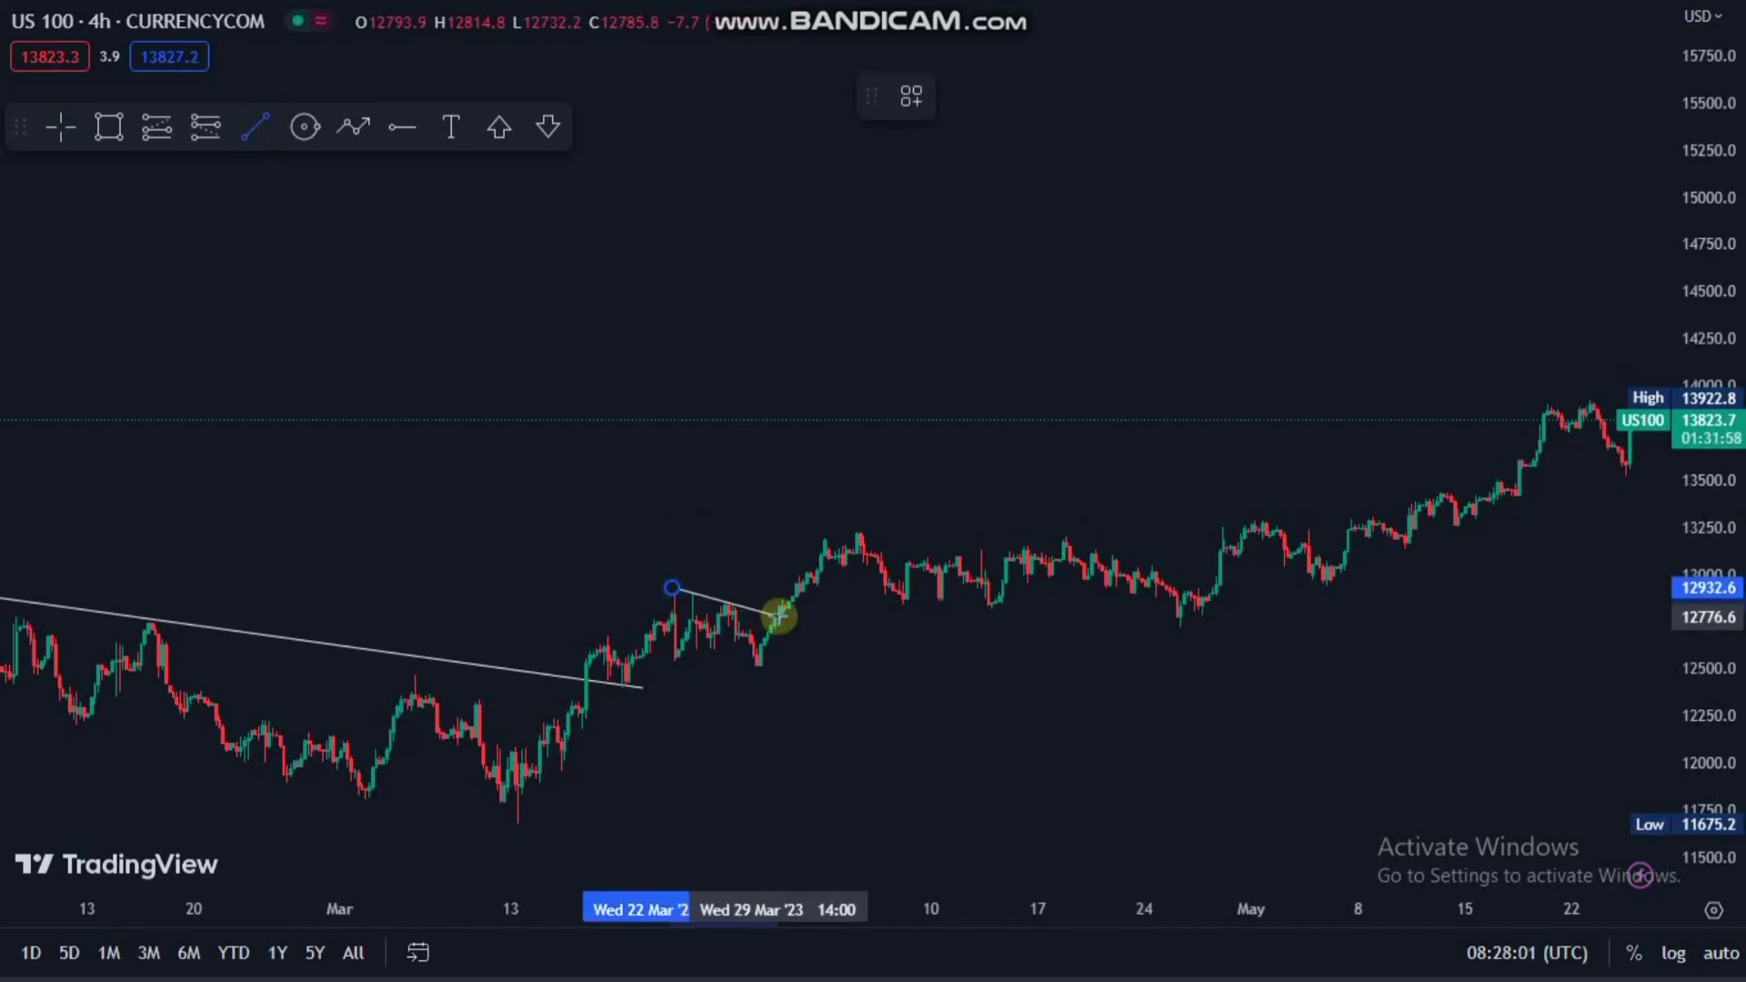
pyautogui.click(779, 616)
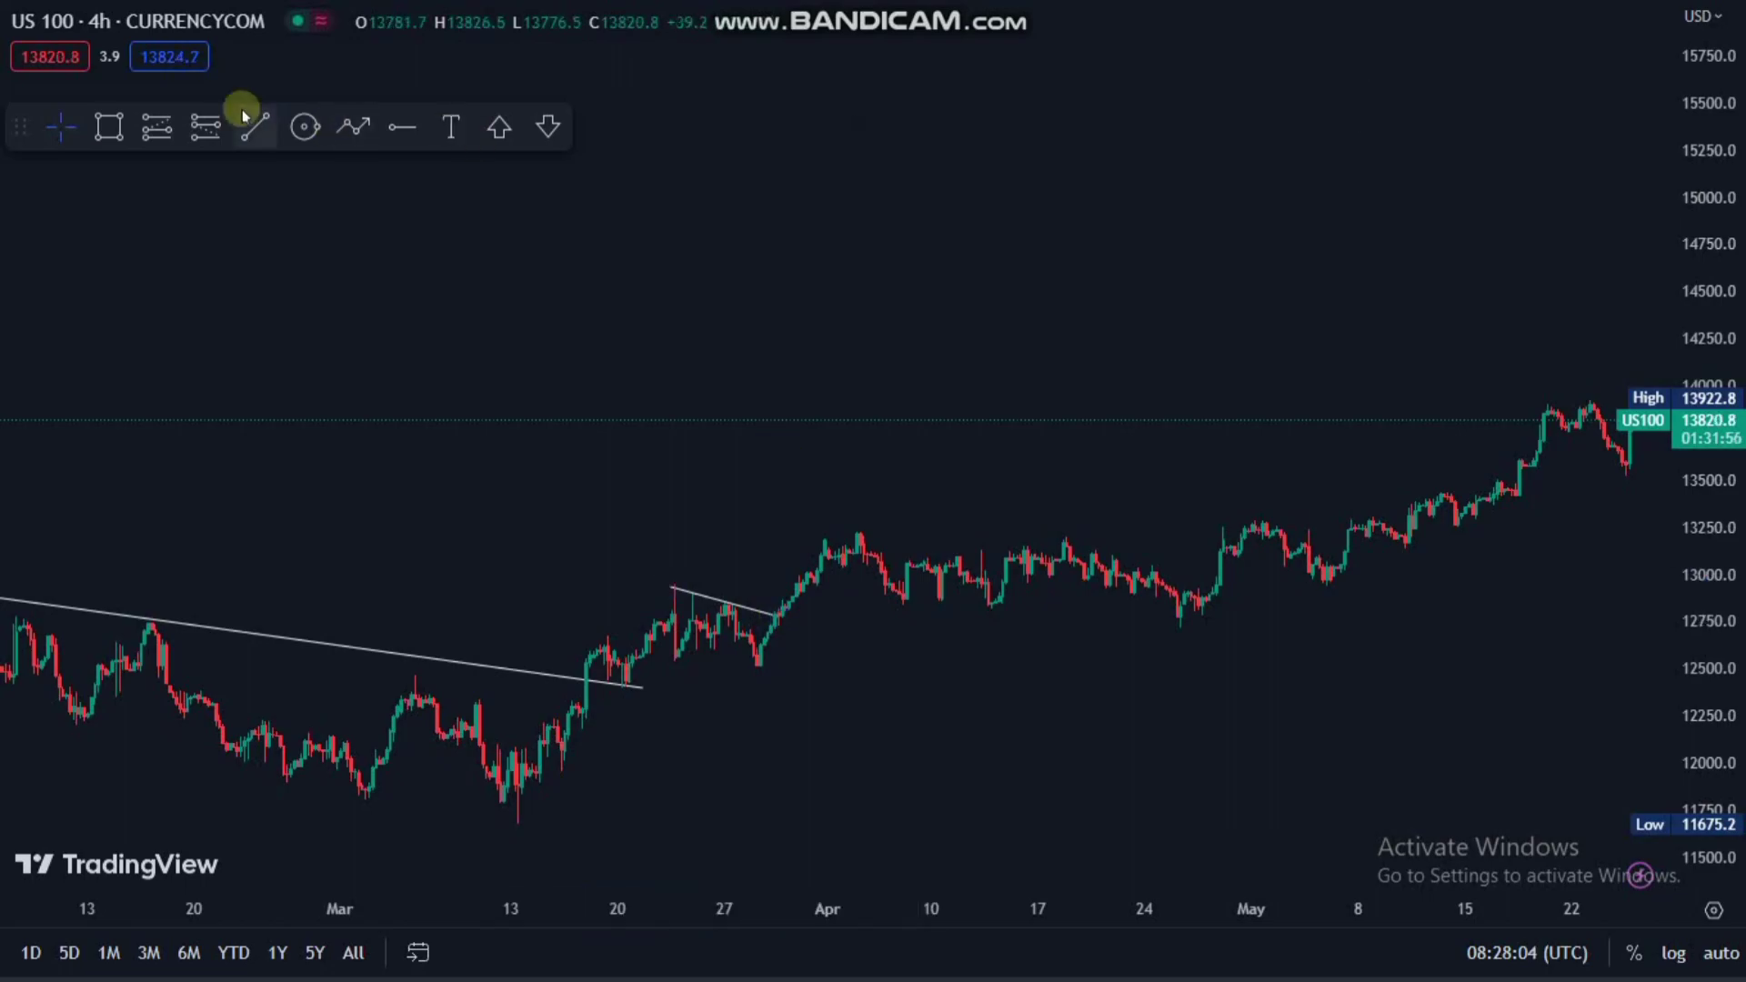
pyautogui.click(672, 657)
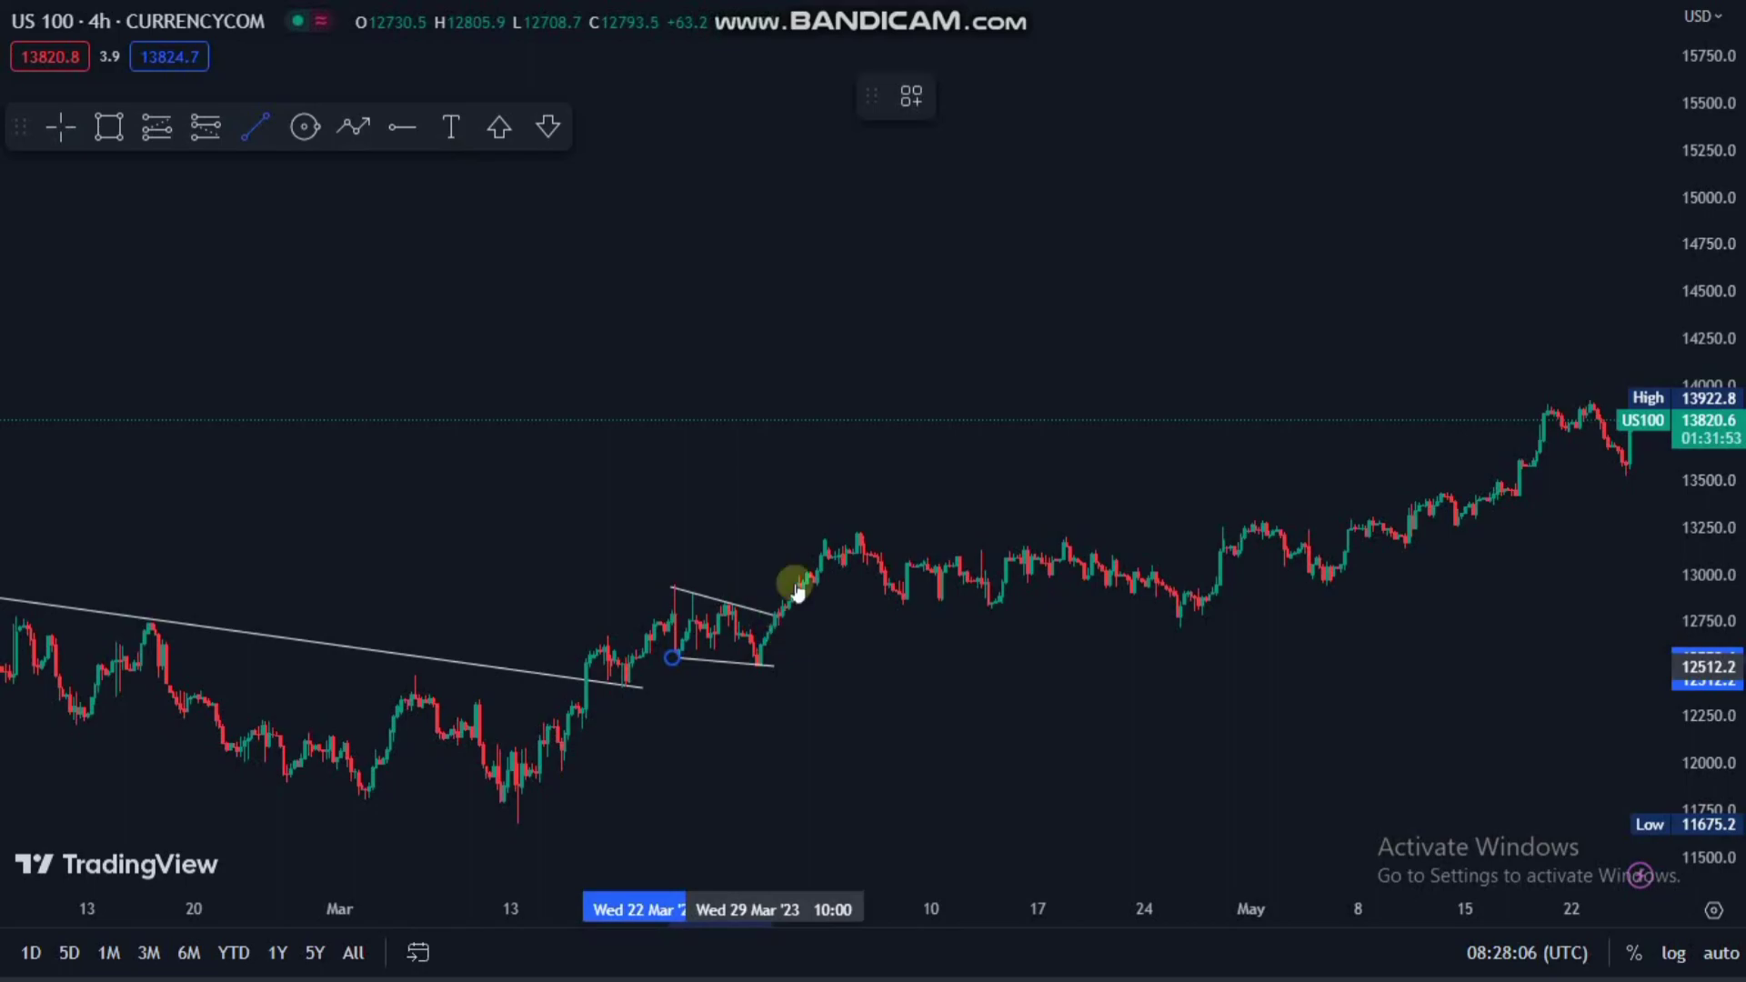
pyautogui.click(774, 668)
pyautogui.click(911, 461)
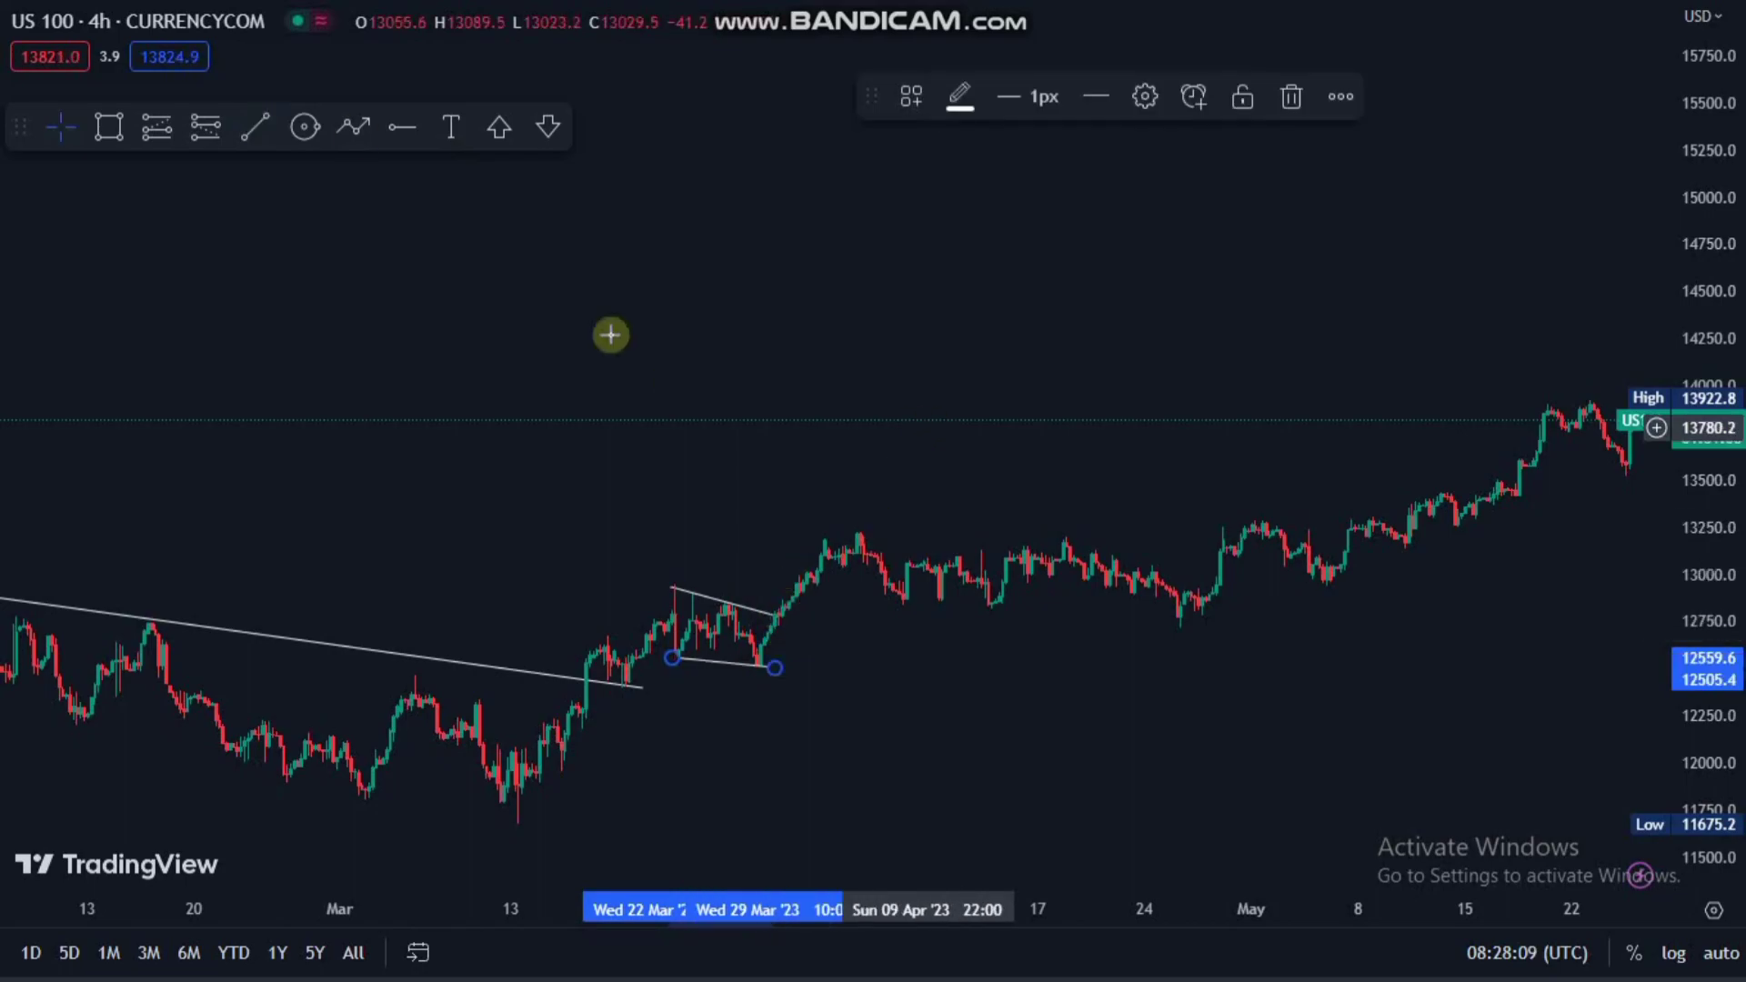
# - Draw a descending trend line along the highs from 18 April 2023 at about 13197 to the late-April breakout
pyautogui.click(270, 125)
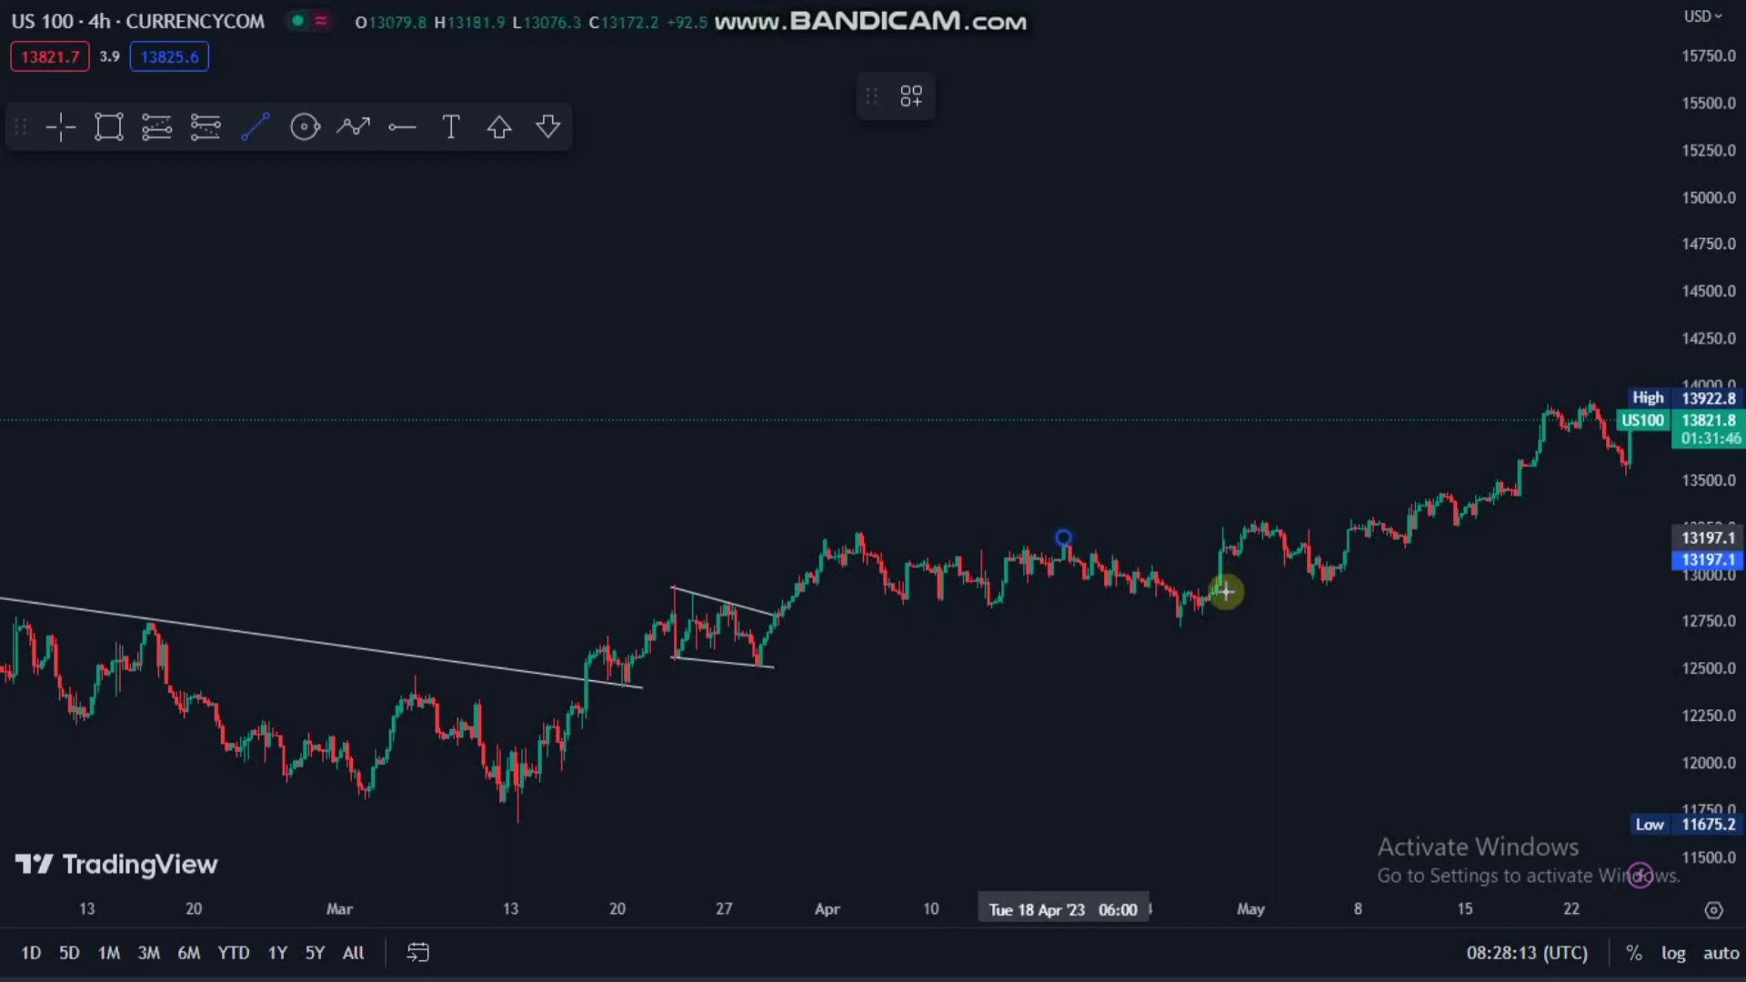
pyautogui.click(1103, 530)
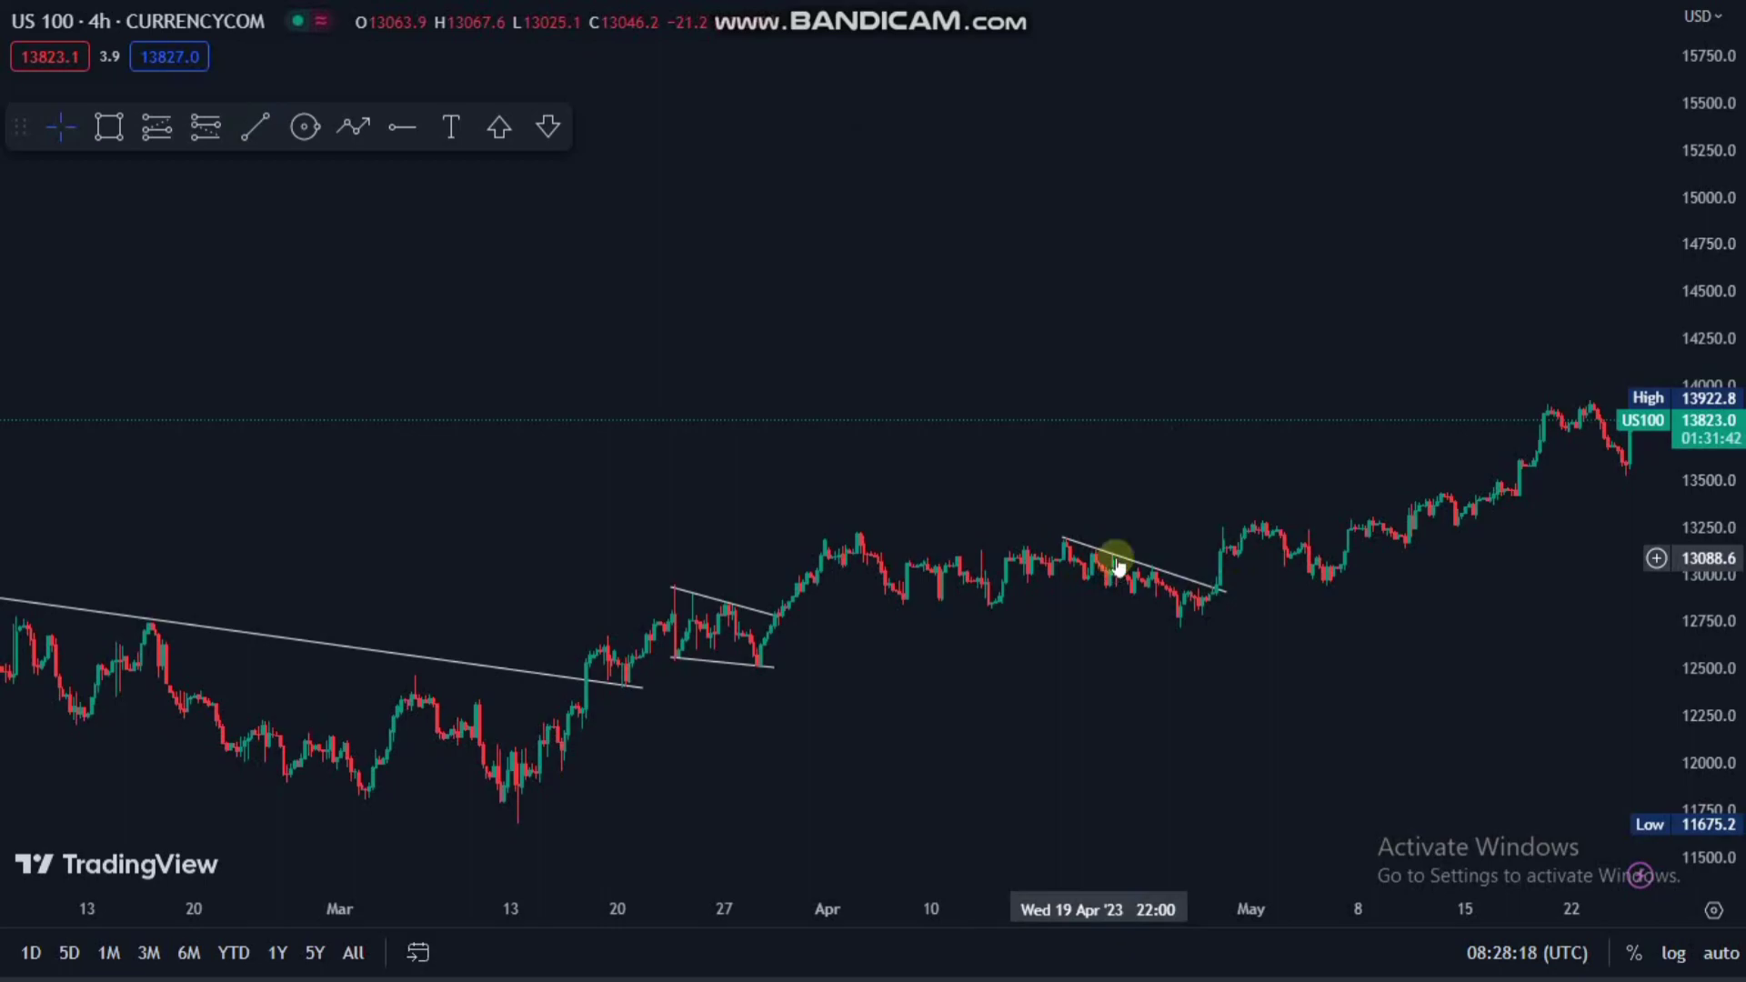
pyautogui.click(1103, 515)
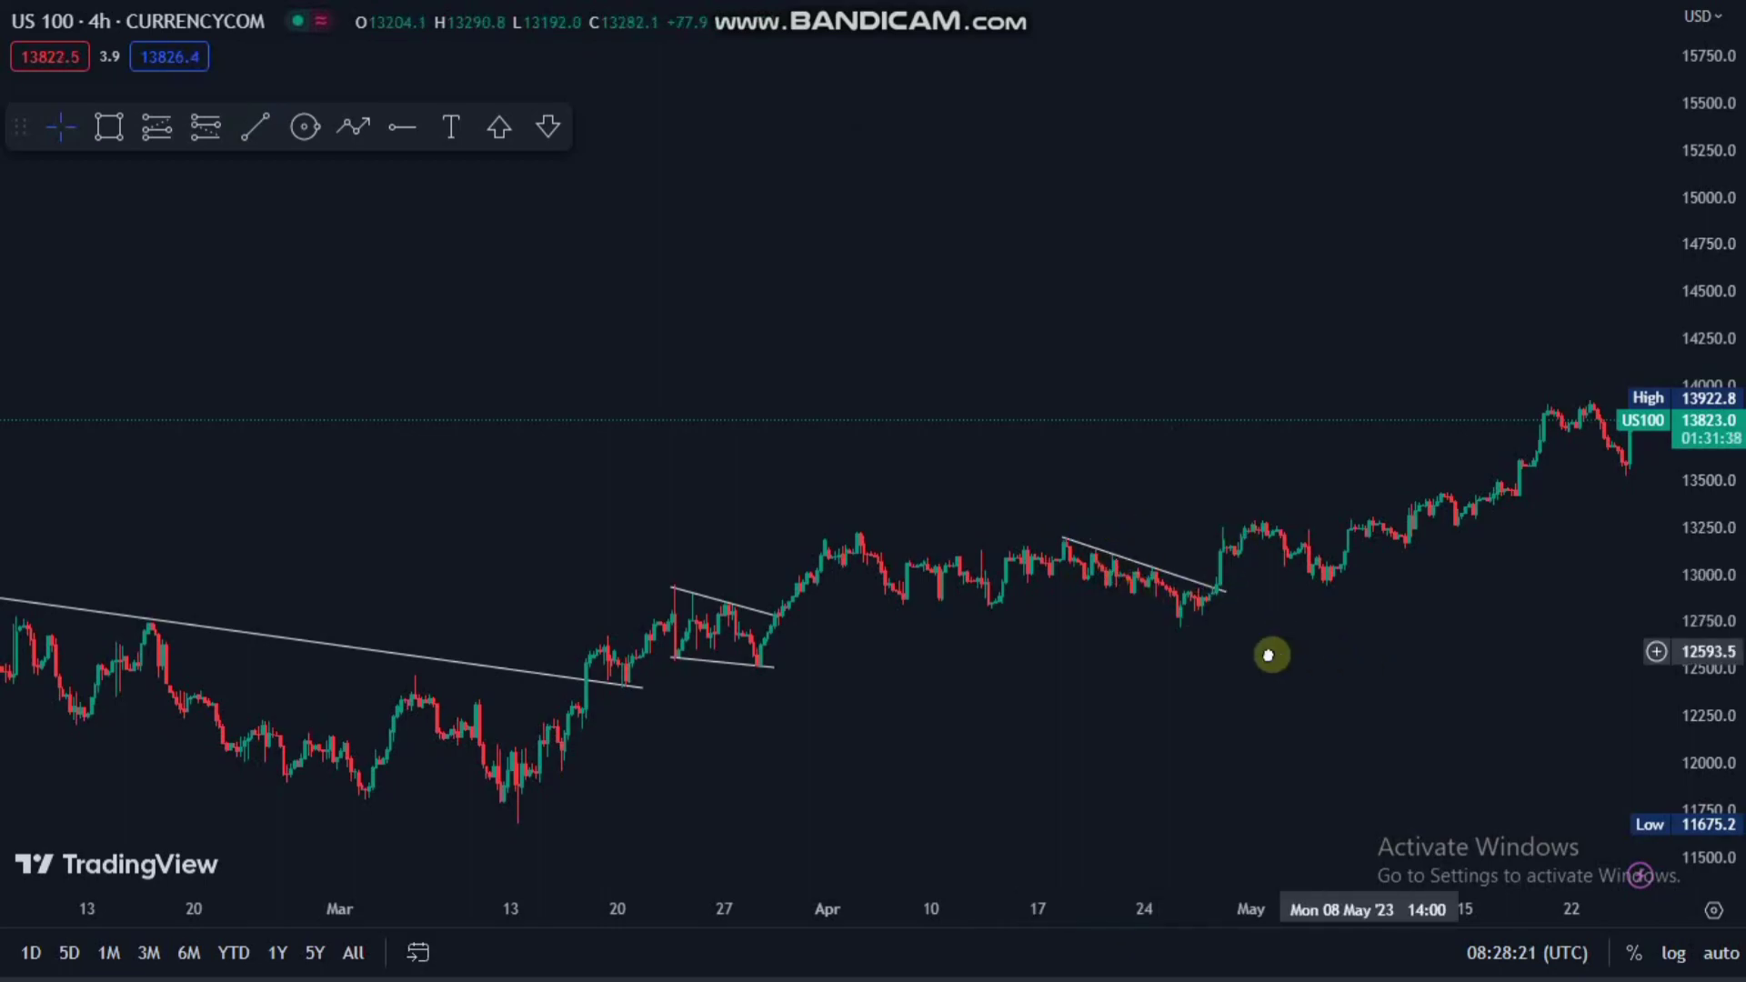
# - Draw a descending trend line from the 1 May 2023 high near 13285 to about 13156 around 10 May 2023
pyautogui.hscroll(5, 1247, 651)
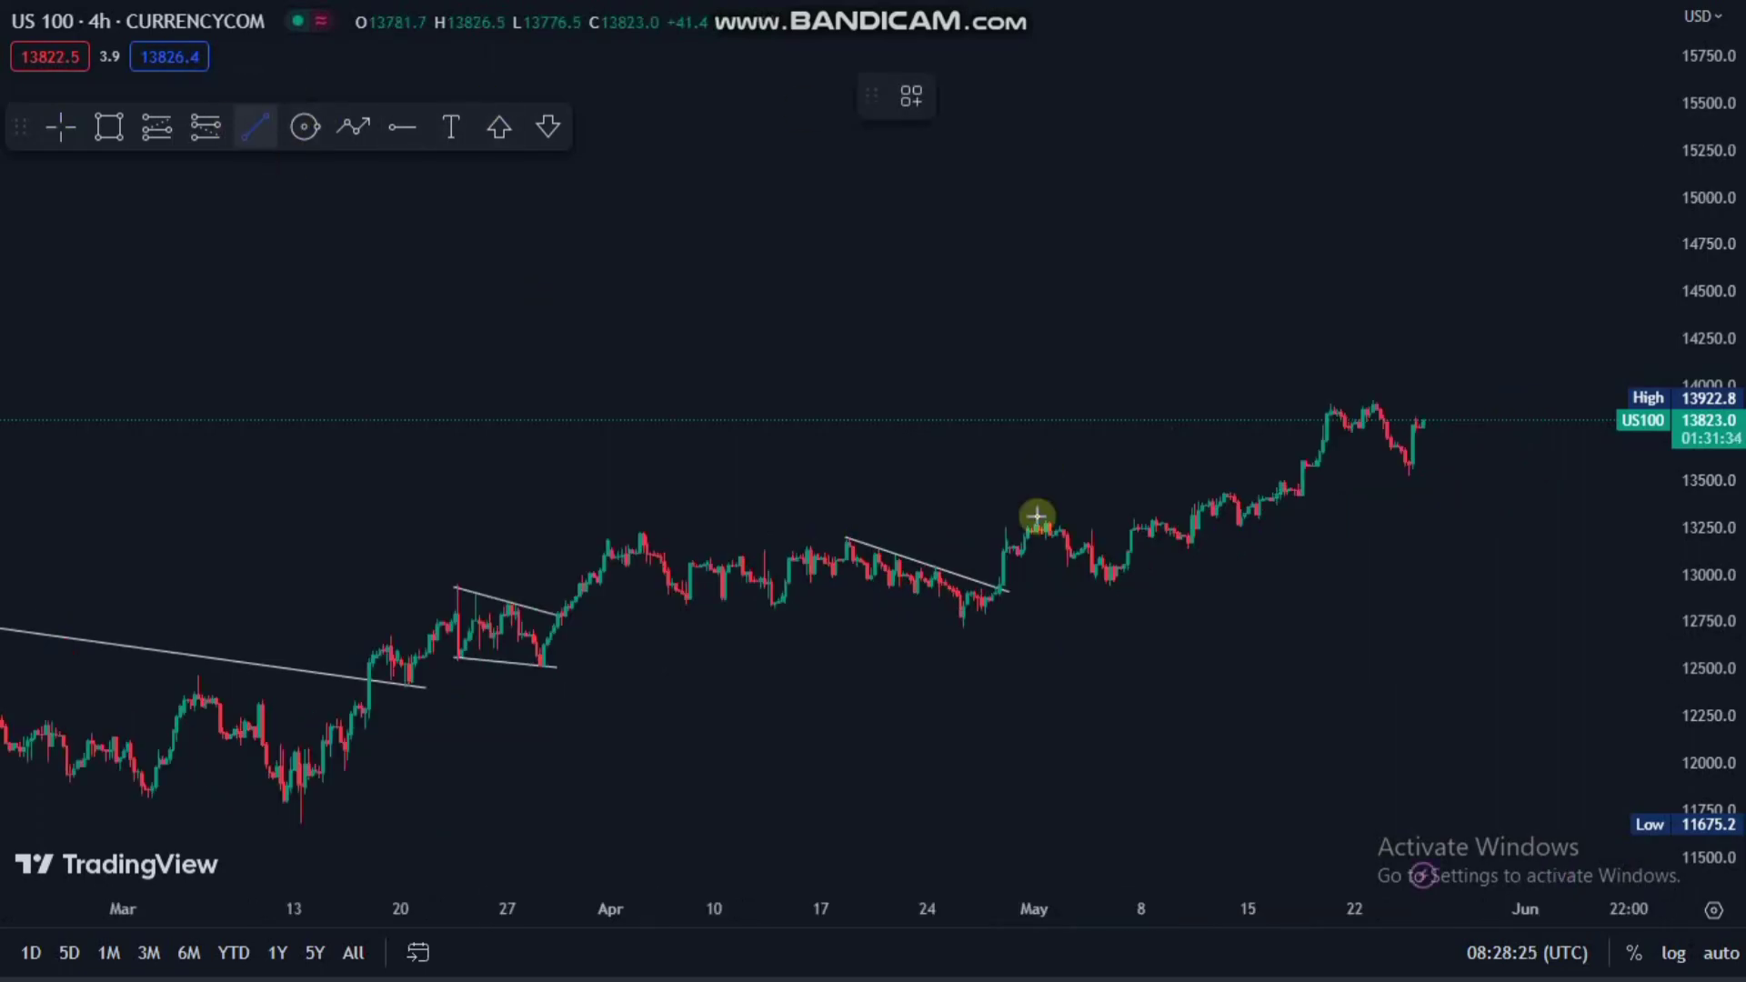
pyautogui.moveTo(1037, 520); pyautogui.dragTo(1189, 542)
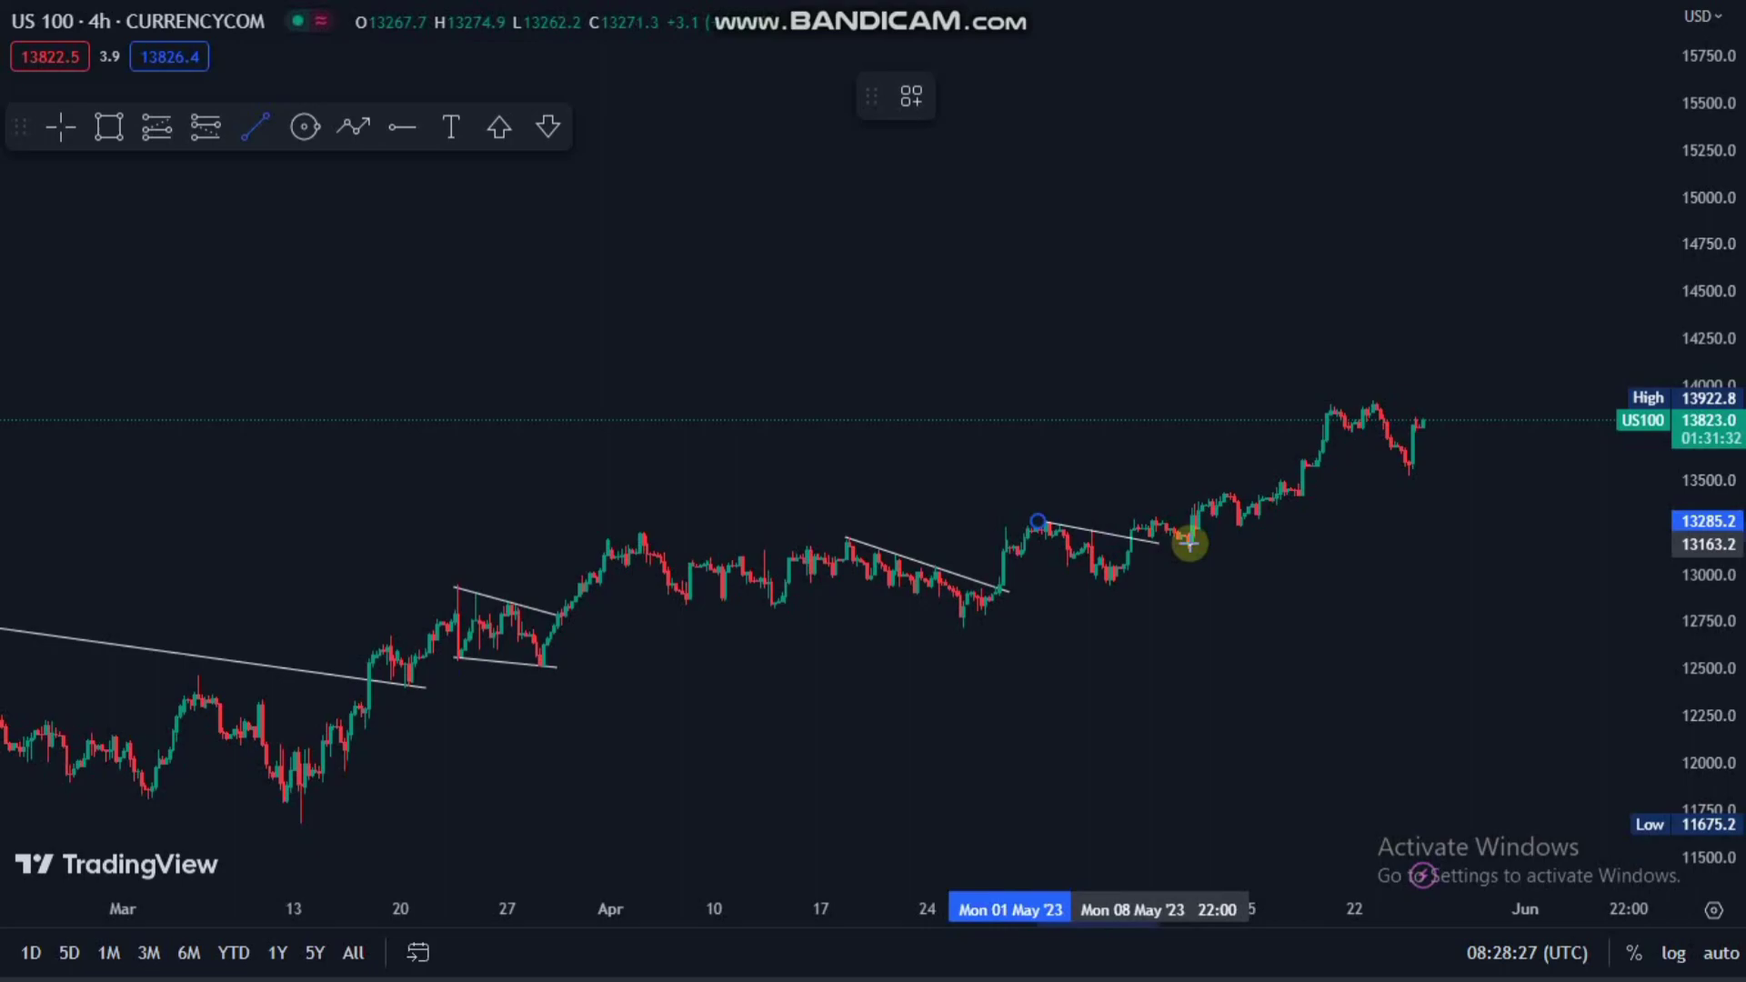
pyautogui.click(1173, 410)
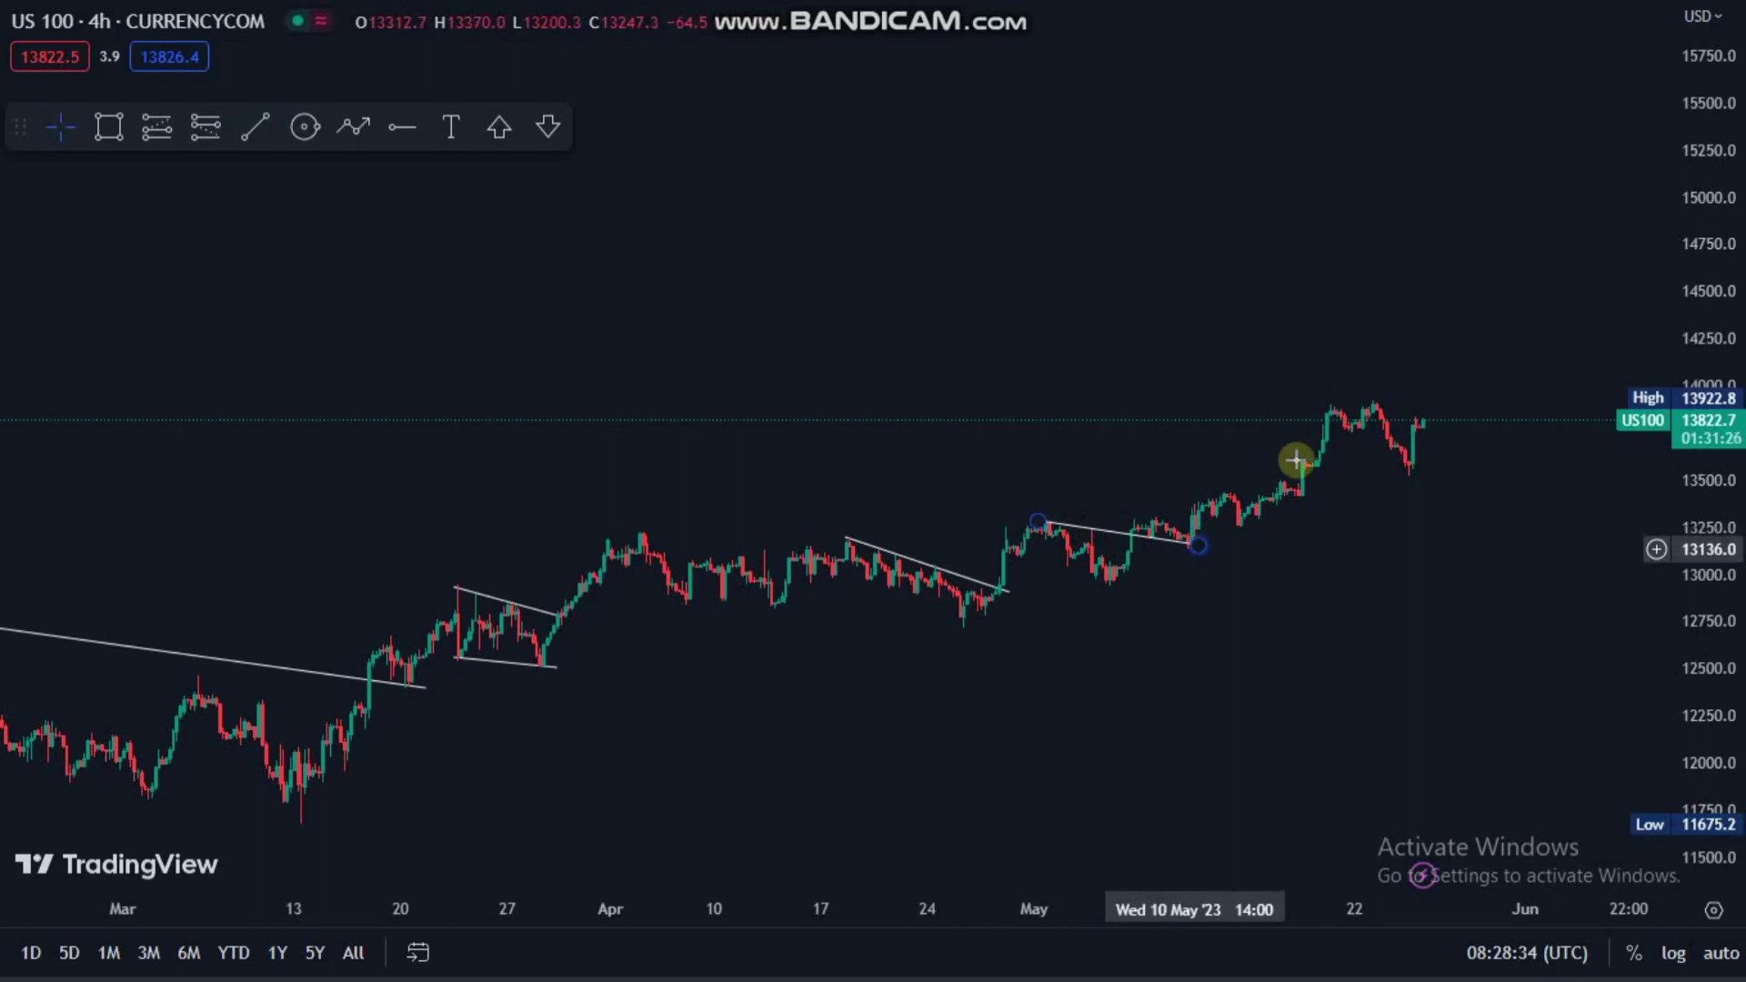
pyautogui.moveTo(1188, 573); pyautogui.dragTo(1065, 572)
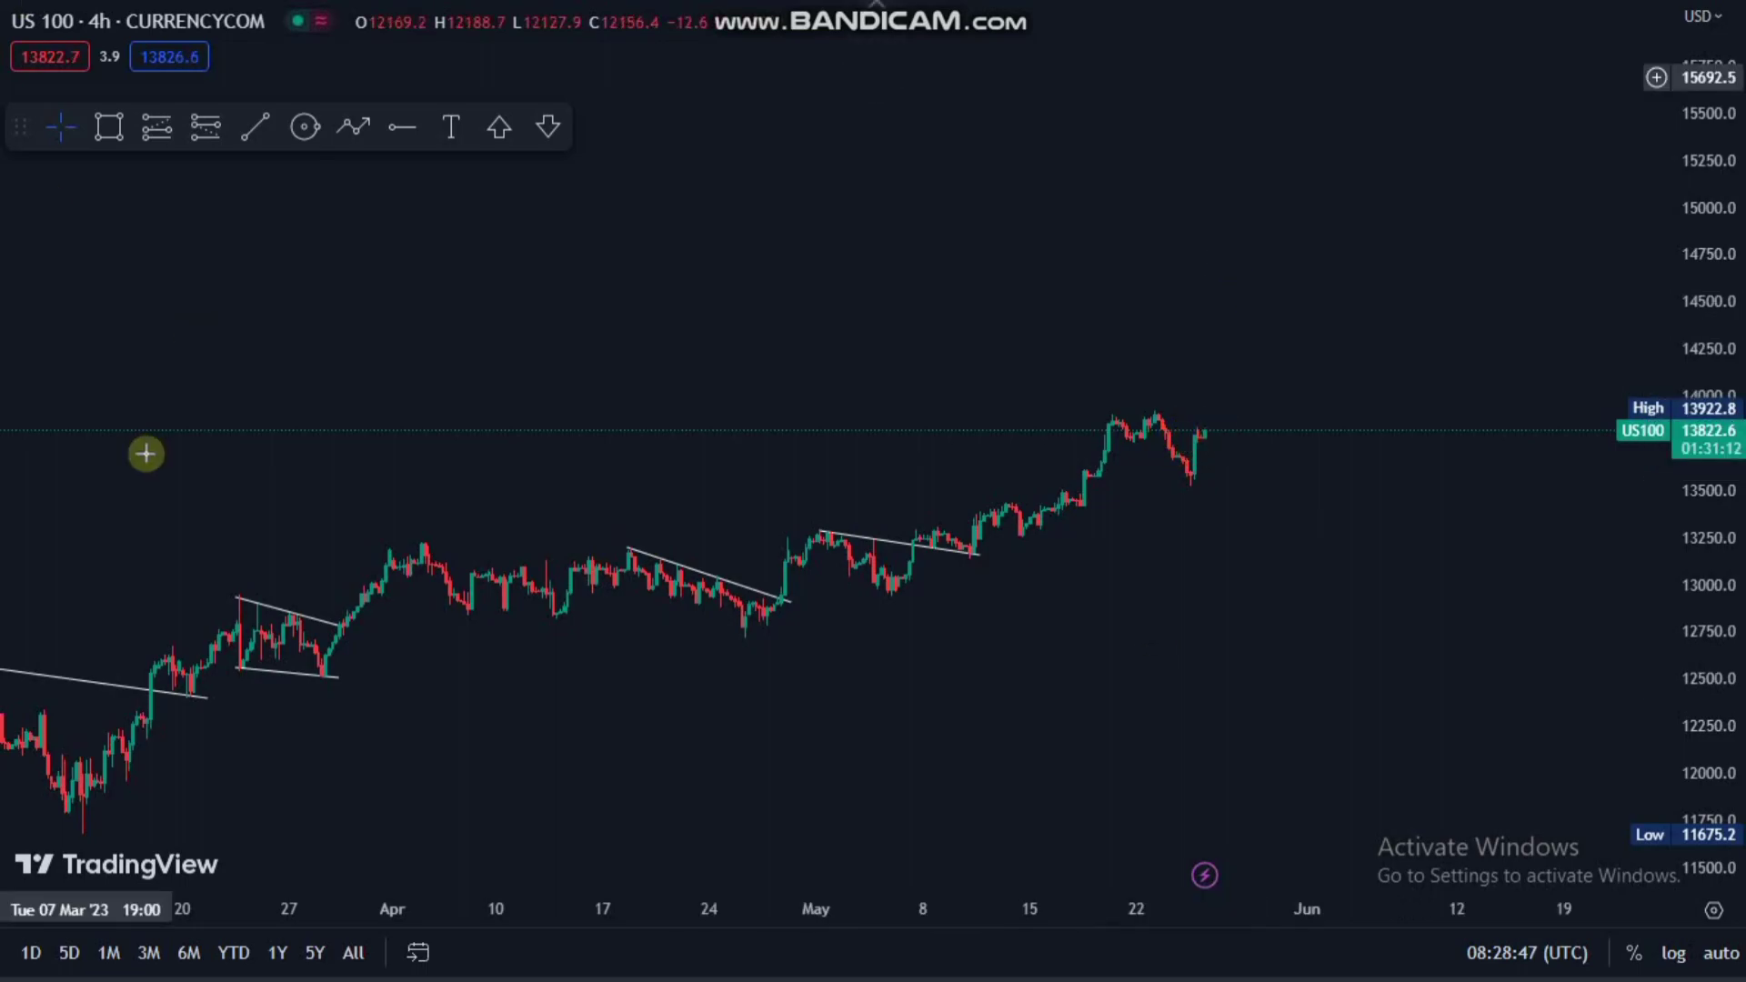
# - Switch the chart to the 1-hour interval and draw a descending trend line from the 23 May 2023 high to about 13567 on 24 May
pyautogui.write('60')
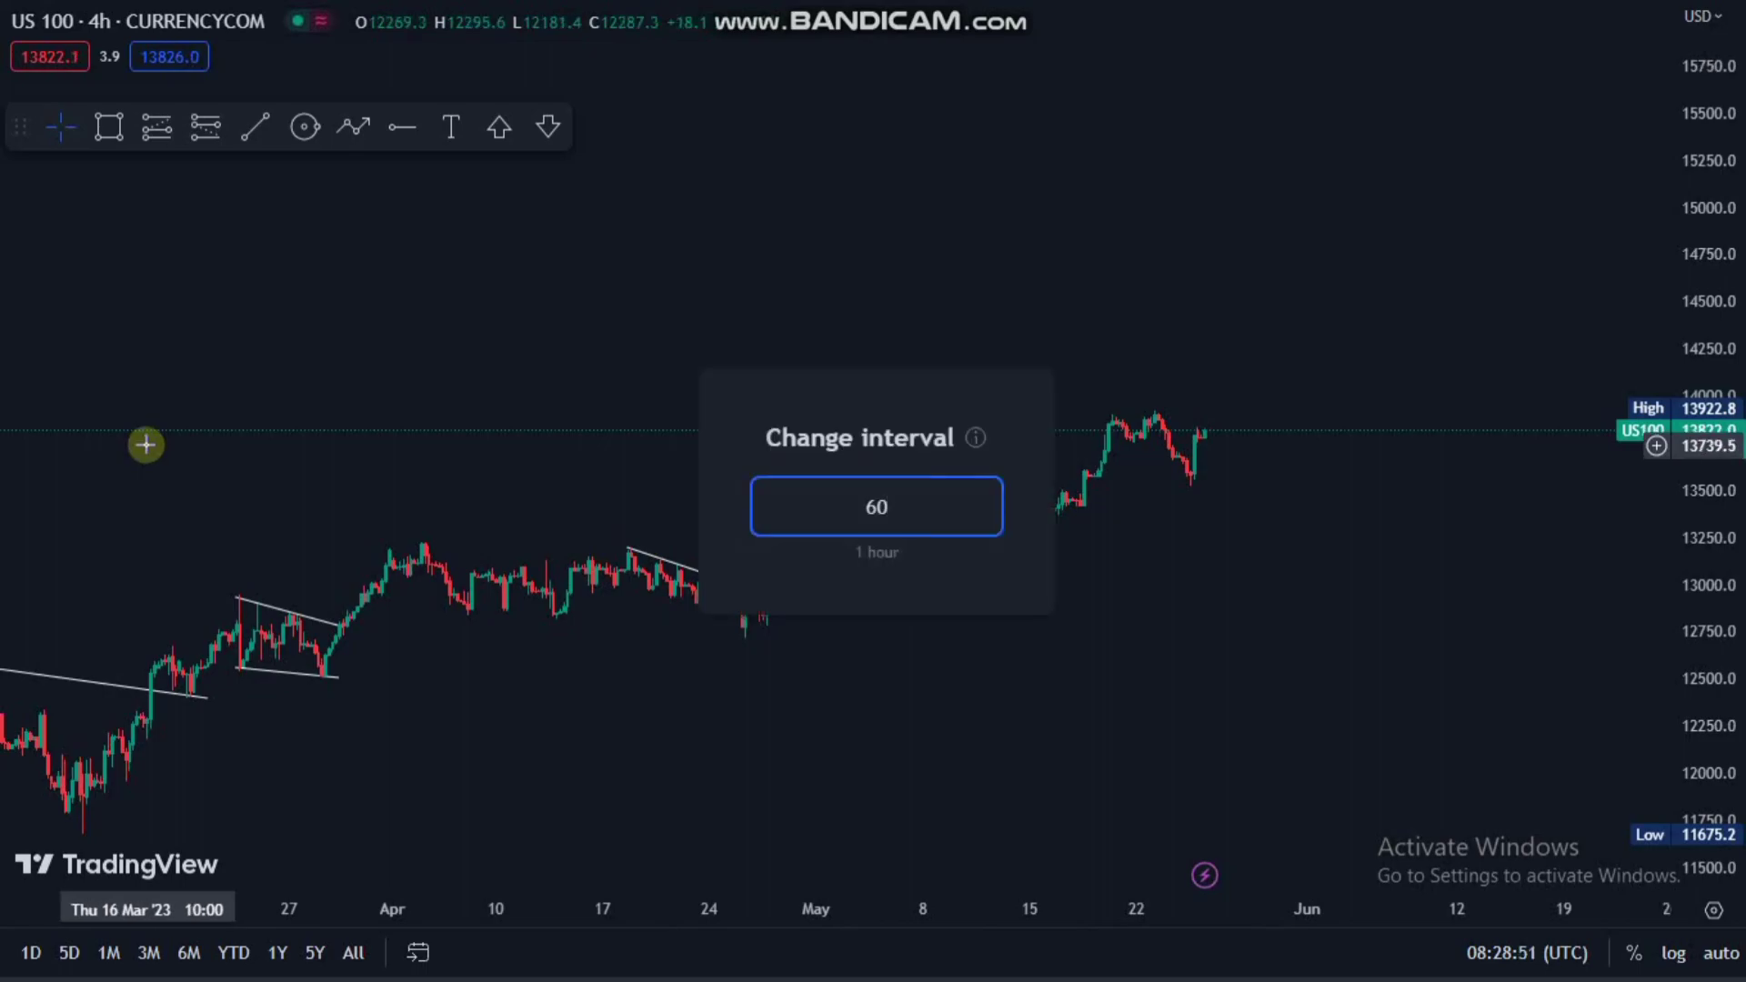
pyautogui.press('Return')
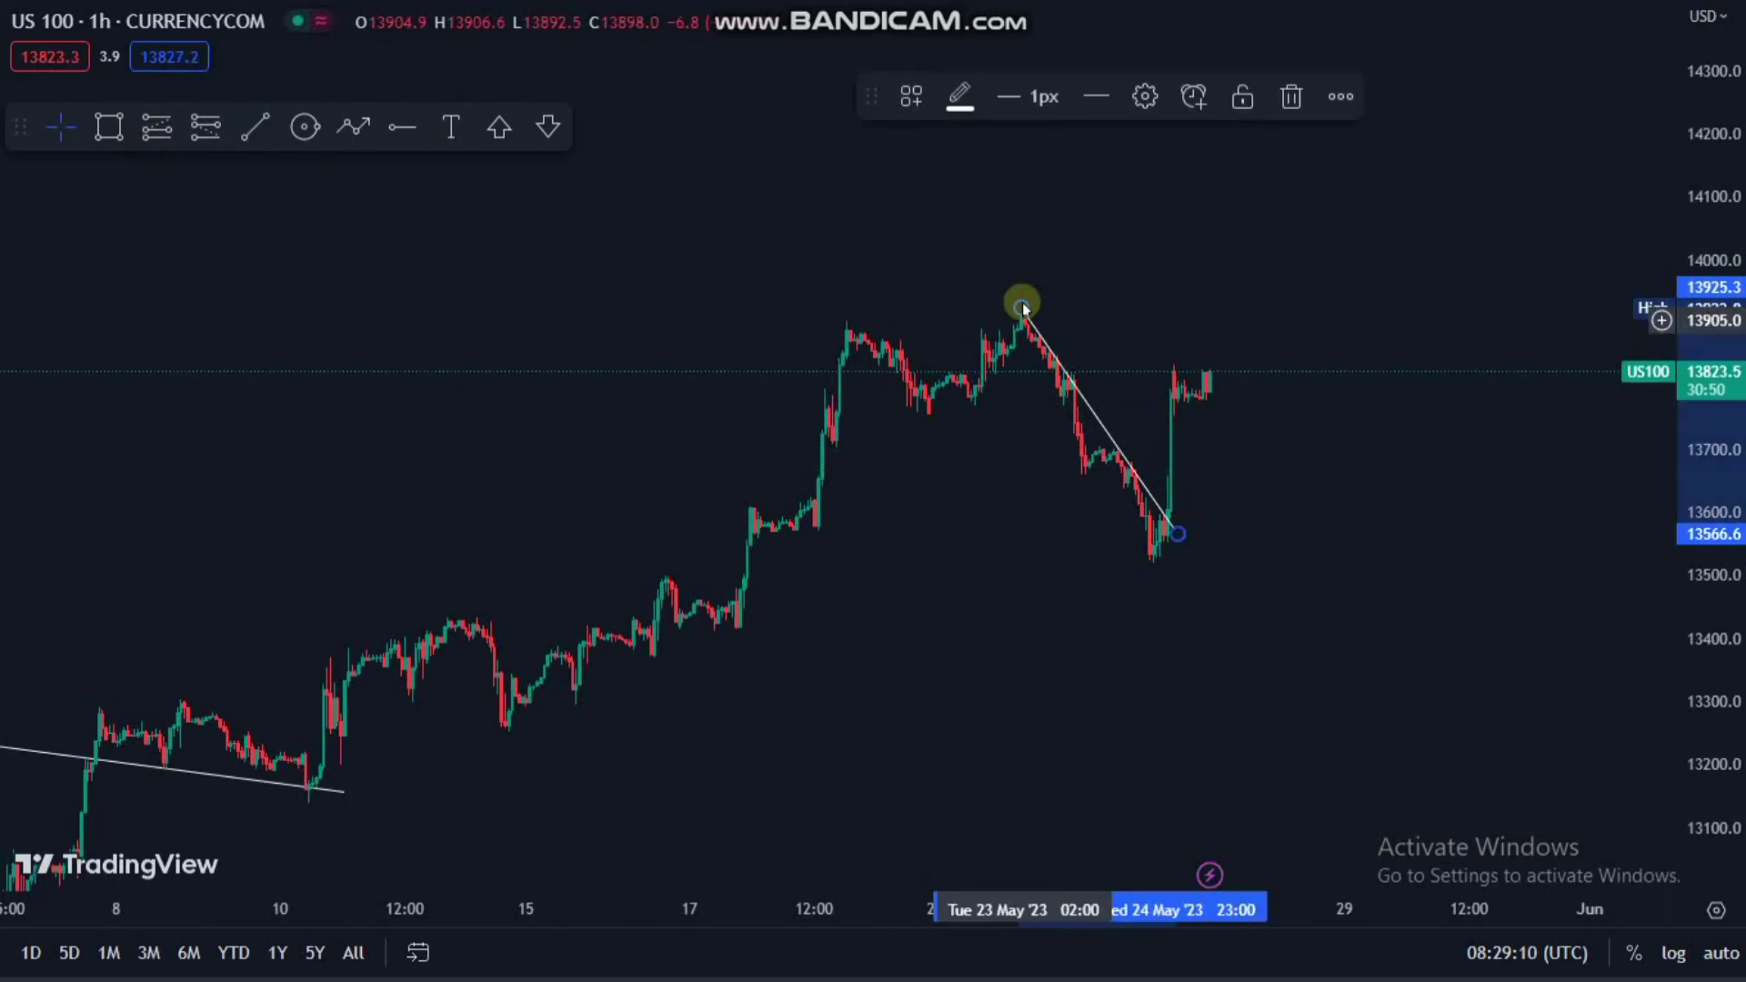
pyautogui.moveTo(1023, 306); pyautogui.dragTo(1025, 301)
pyautogui.click(1376, 779)
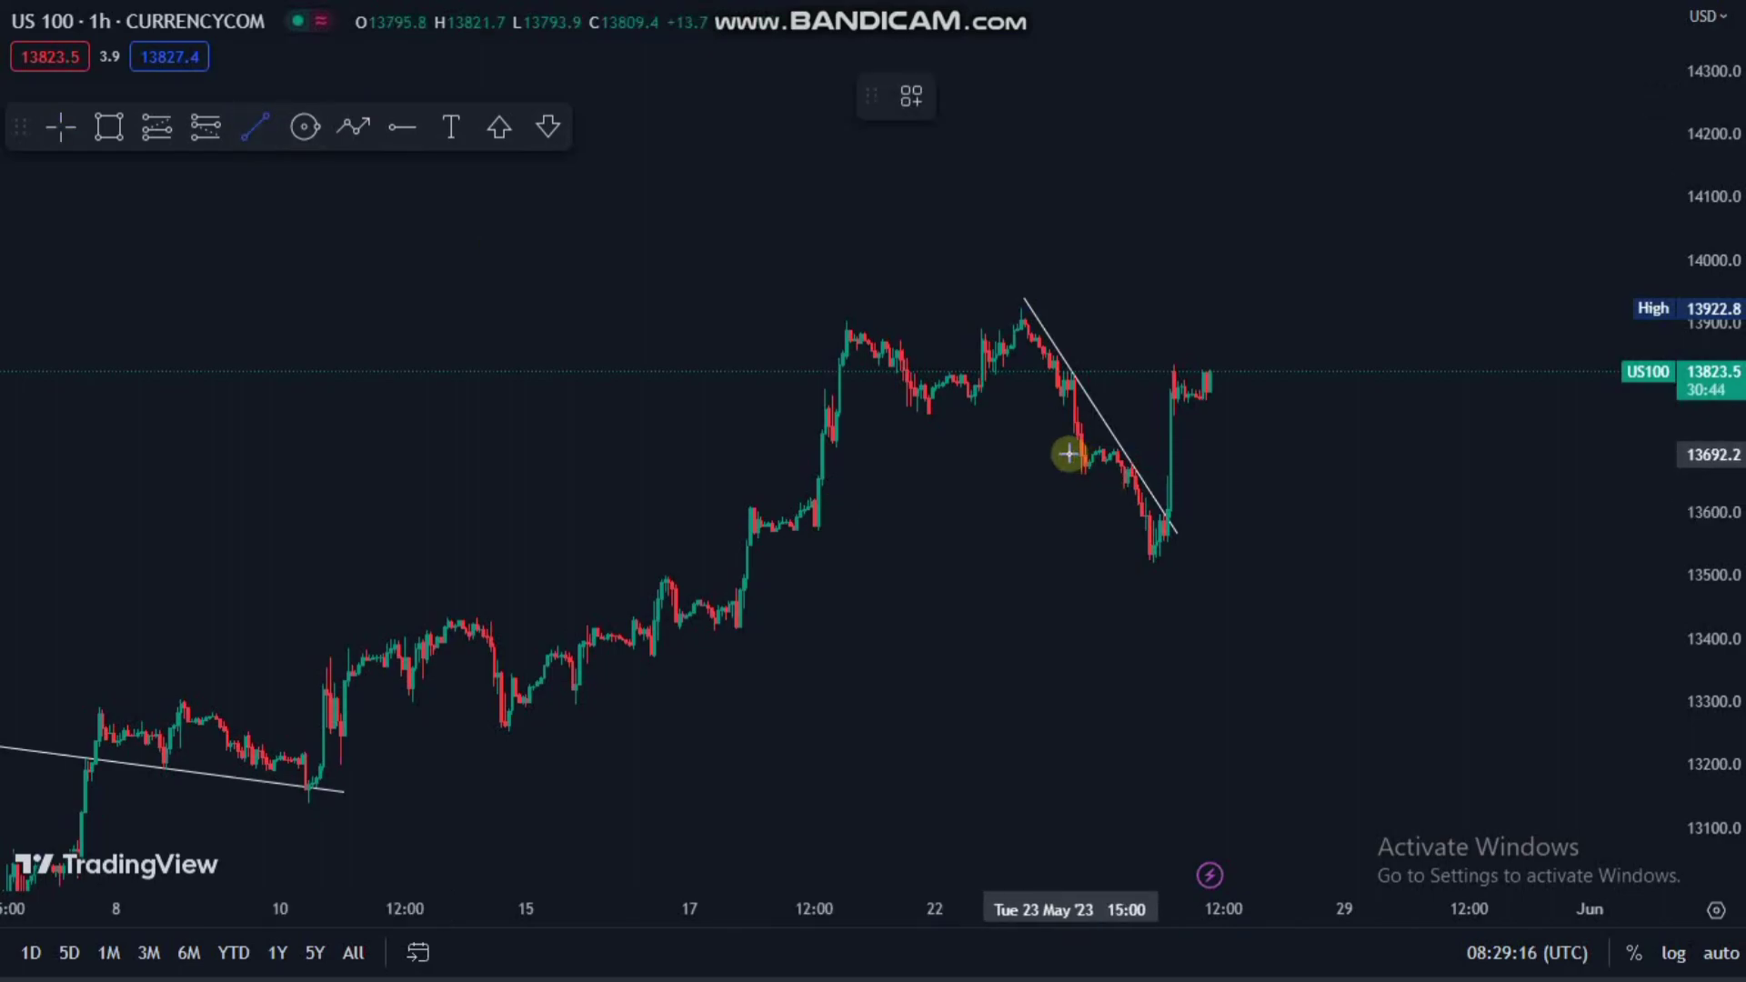
# - Draw a lower descending trend line under the same pullback, from about 13692 on 23 May 2023 to about 13506 on 24 May
pyautogui.moveTo(1071, 455); pyautogui.dragTo(1155, 571)
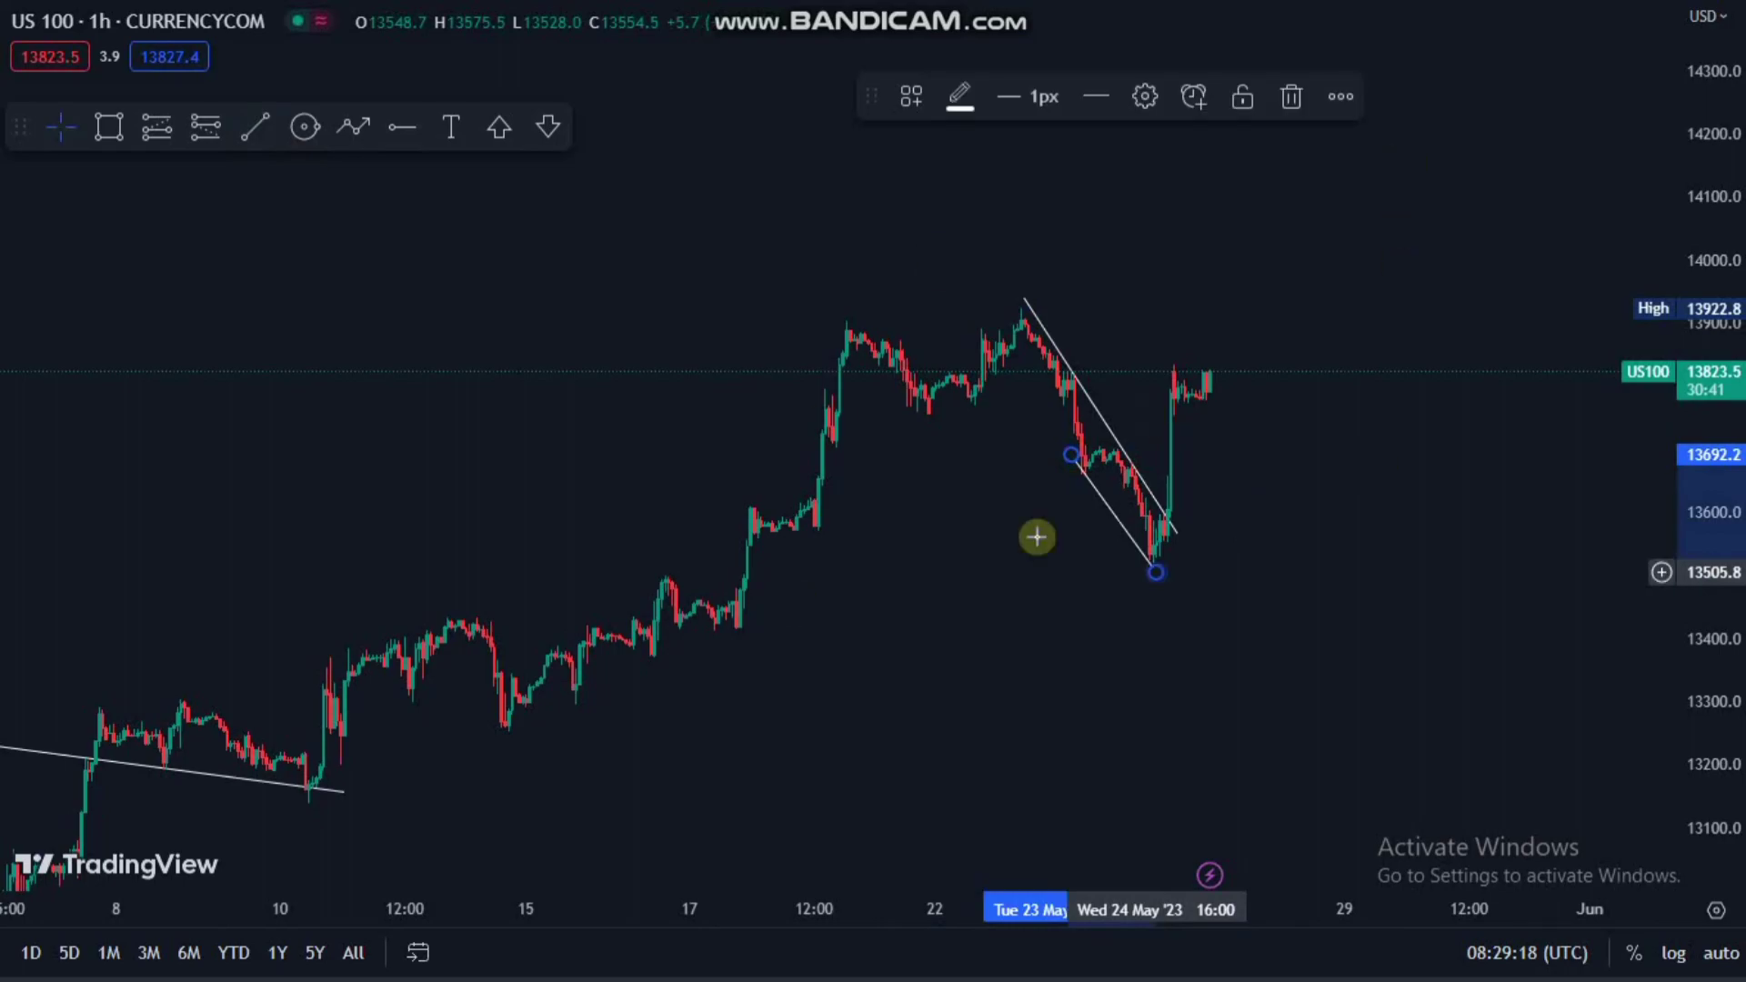
pyautogui.click(1076, 261)
pyautogui.click(564, 312)
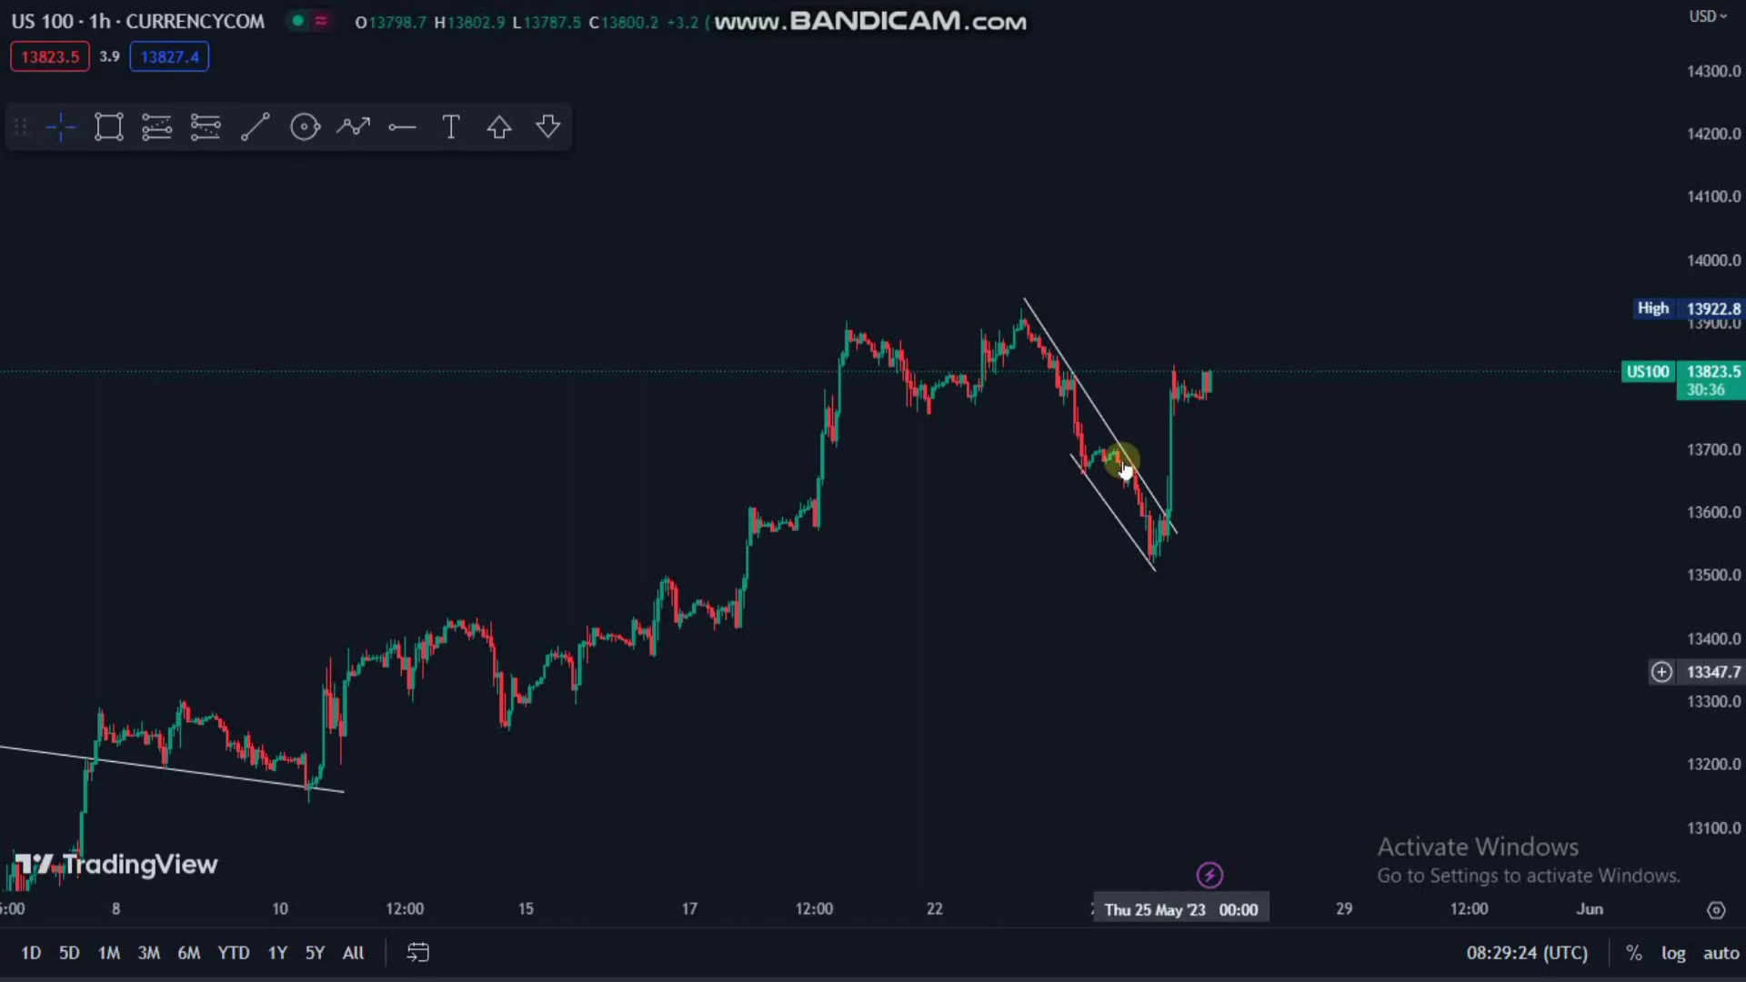
pyautogui.click(1161, 509)
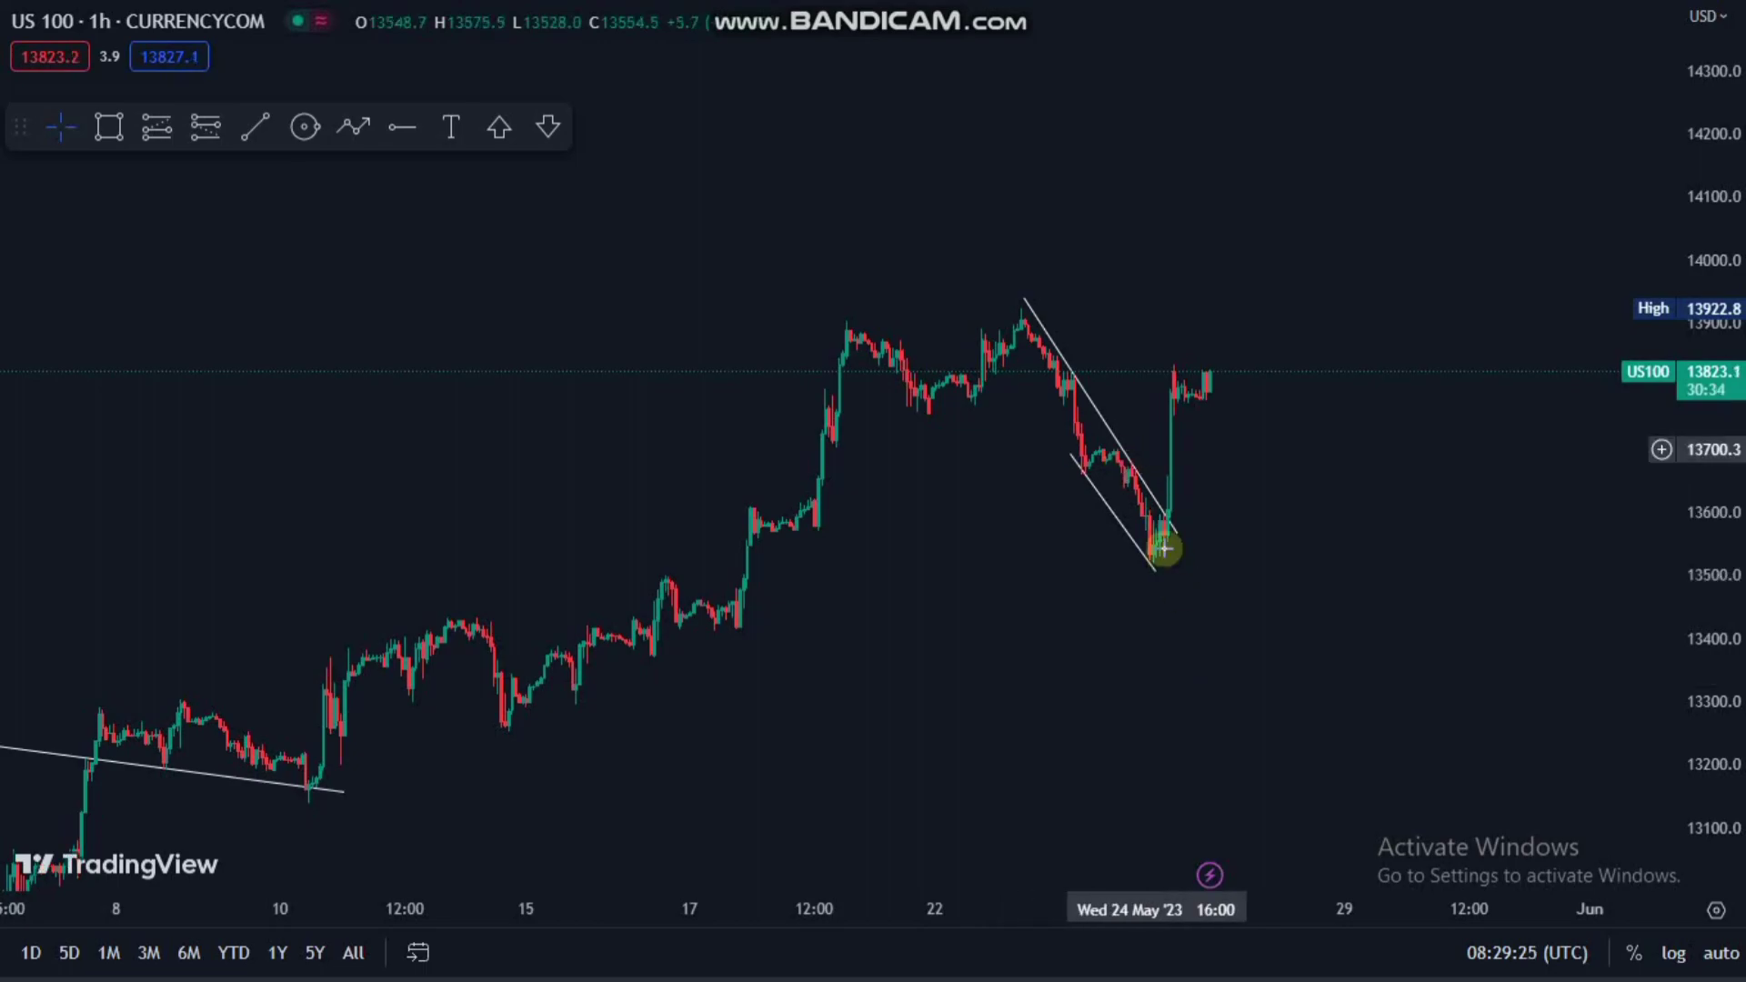
pyautogui.click(1050, 470)
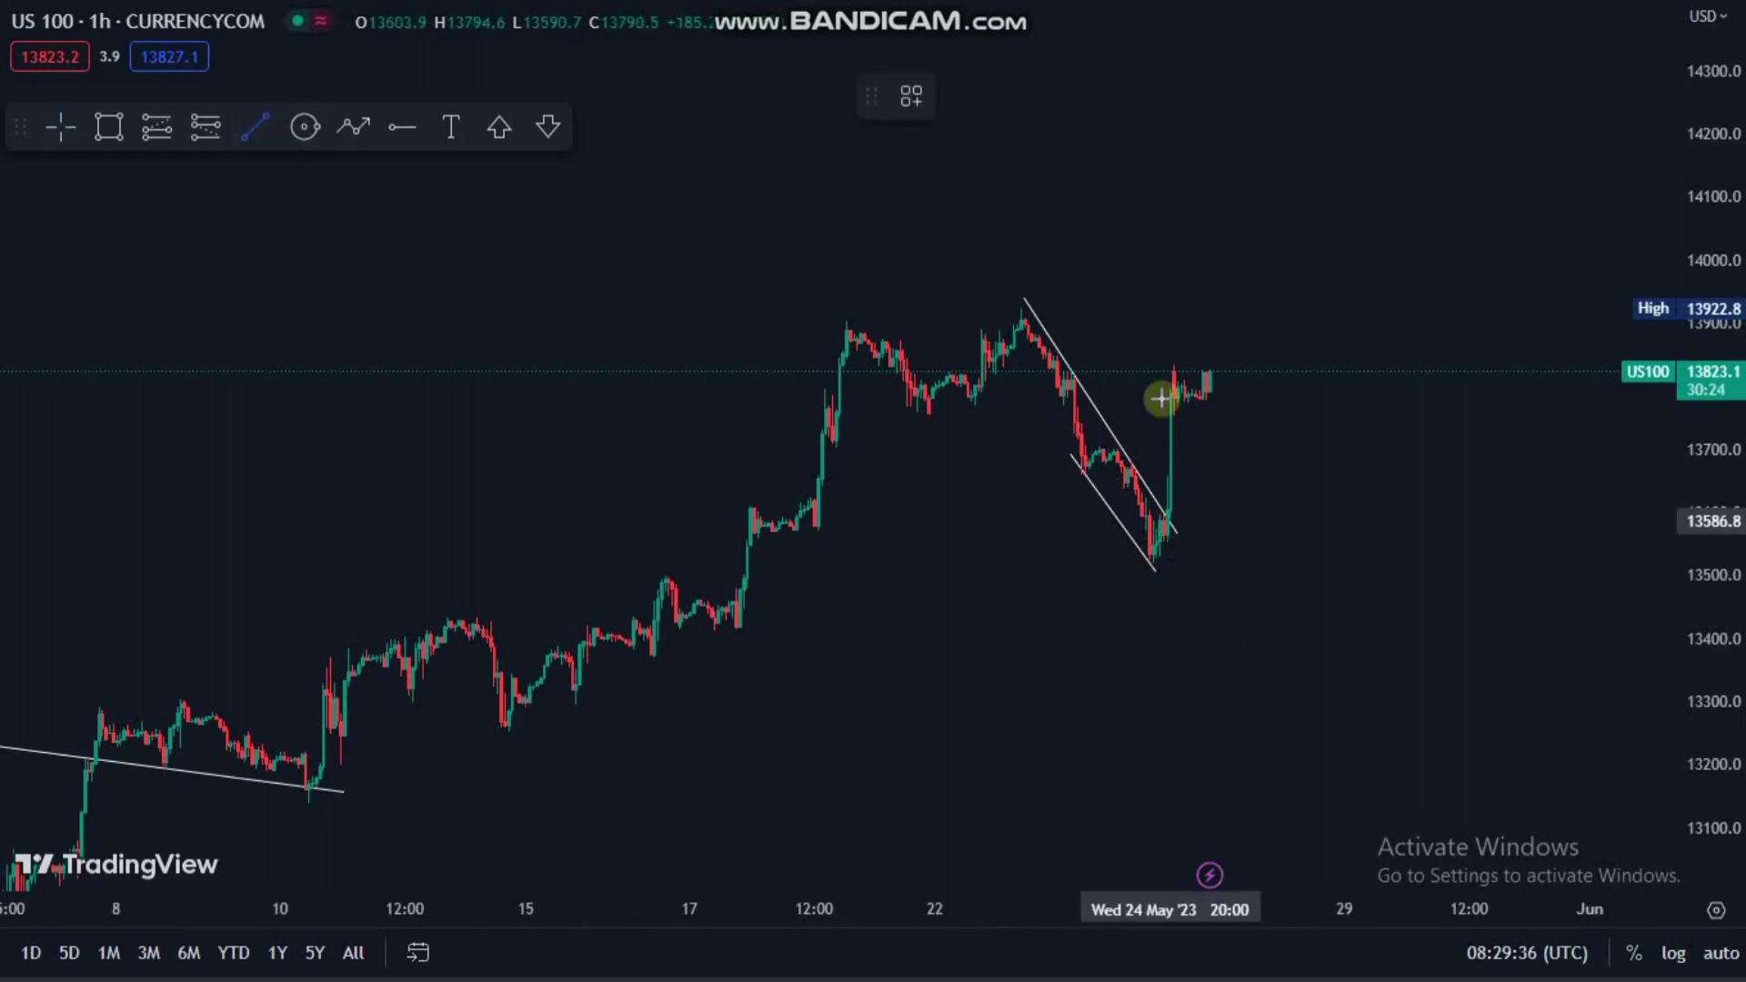
# - Bound the 24–25 May 2023 consolidation with an upper trend line from about 13840 to 13814 and a lower one starting near 13757
pyautogui.click(1171, 362)
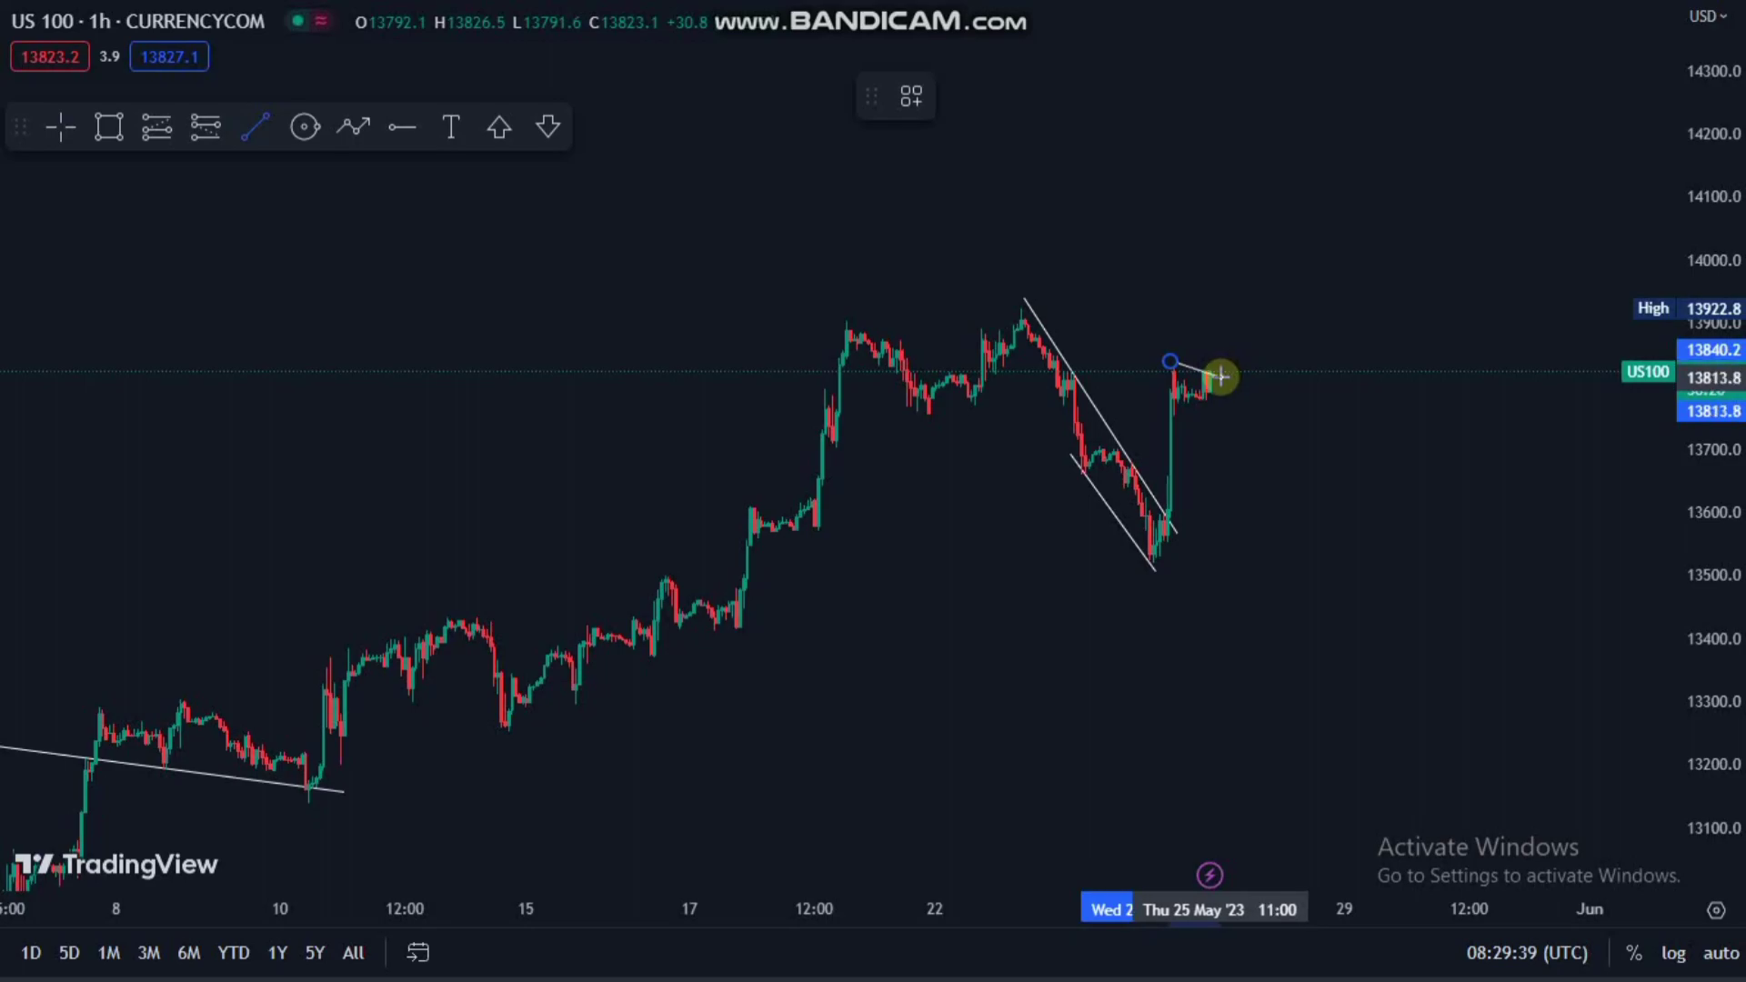
pyautogui.click(1239, 373)
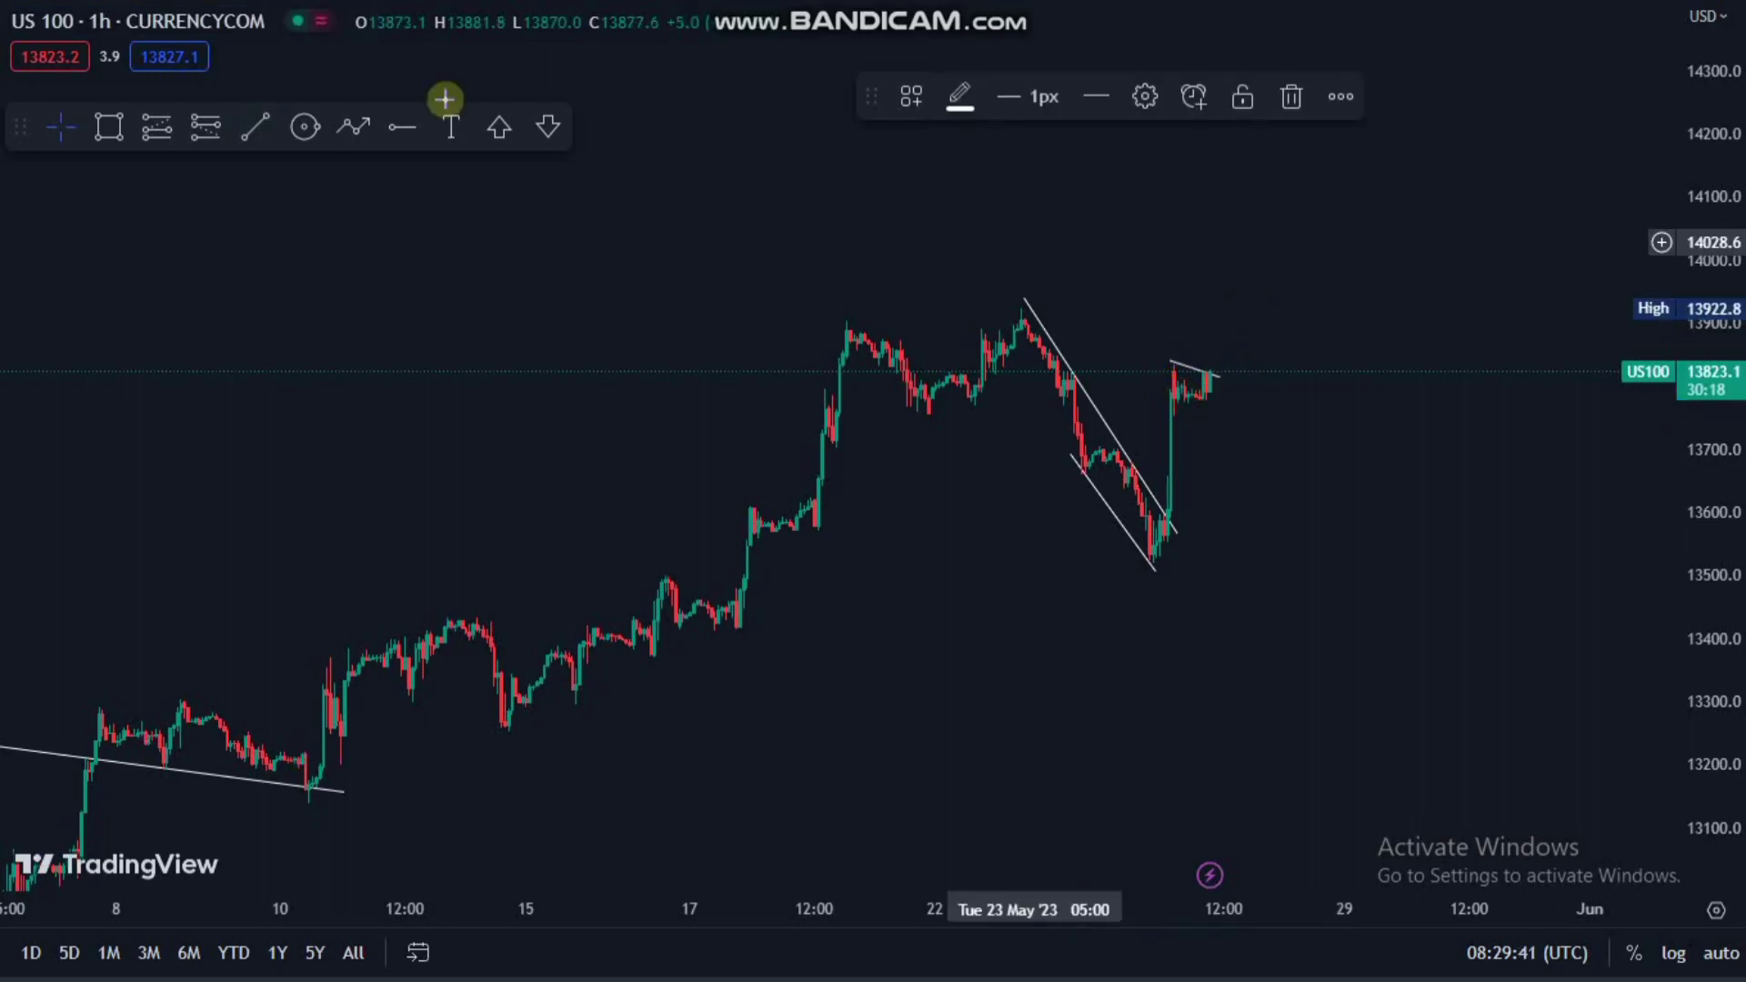
pyautogui.click(269, 127)
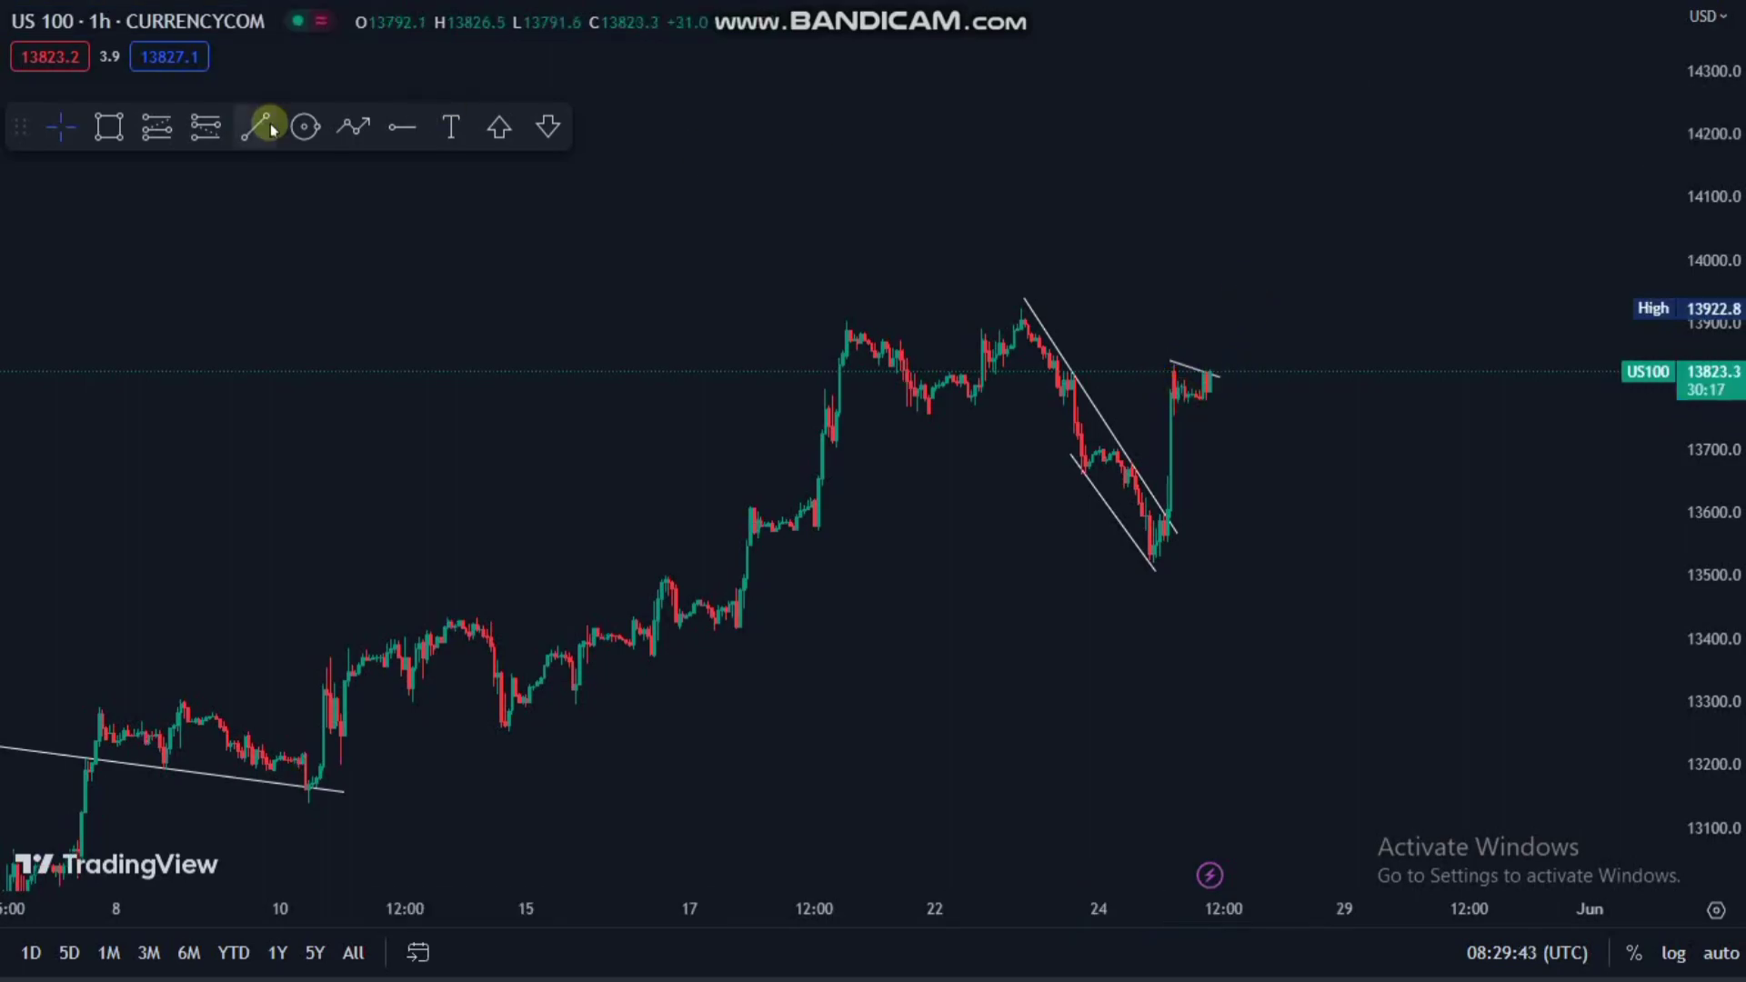
pyautogui.click(1166, 412)
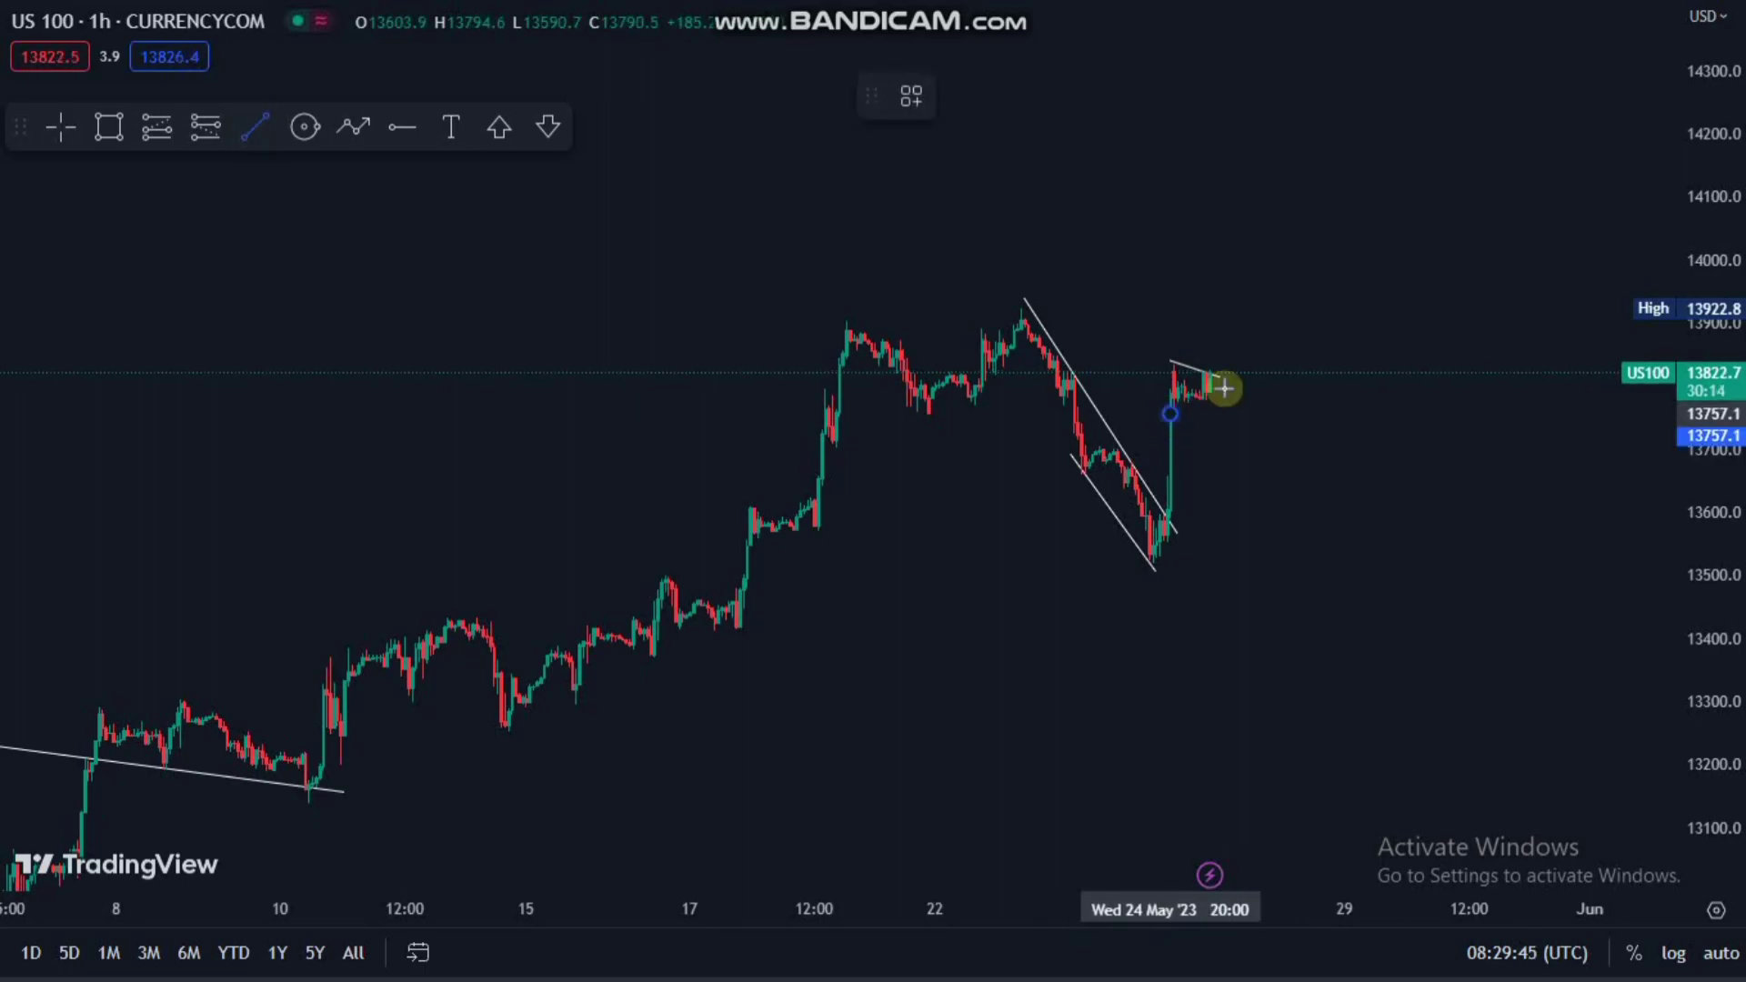
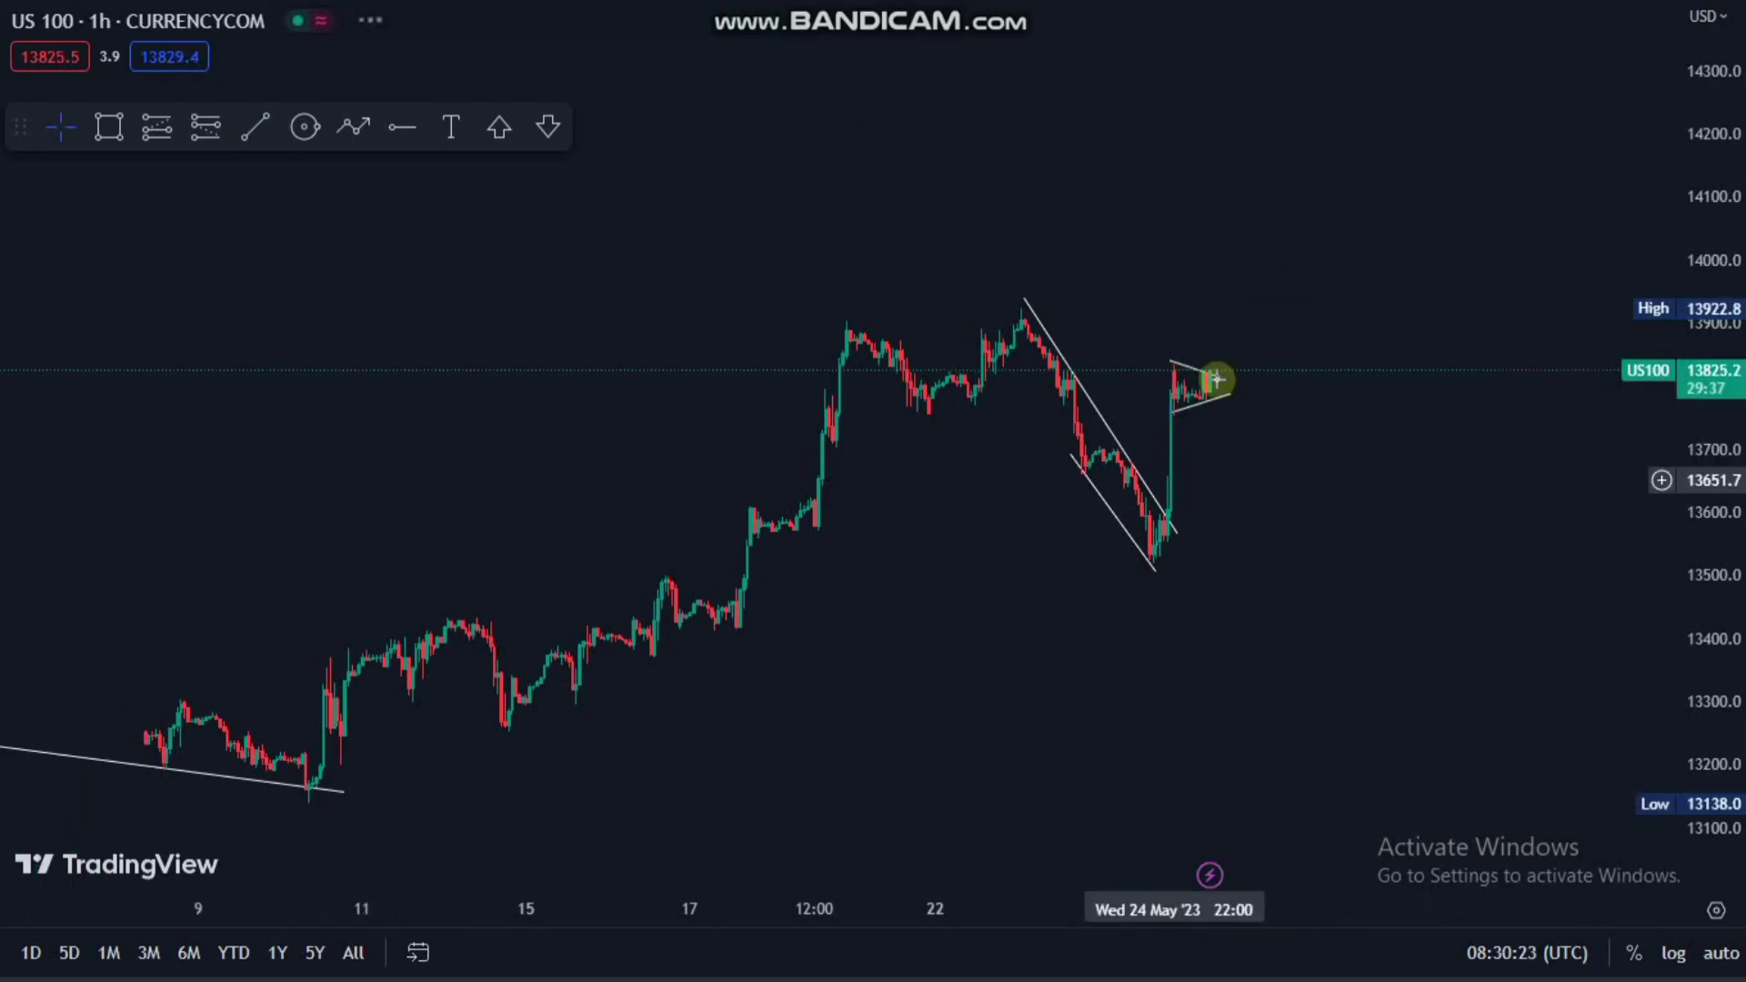
# - Place a long position at the 25 May 2023 breakout with entry 13823.9 and set its stop at 13742.9
pyautogui.click(156, 126)
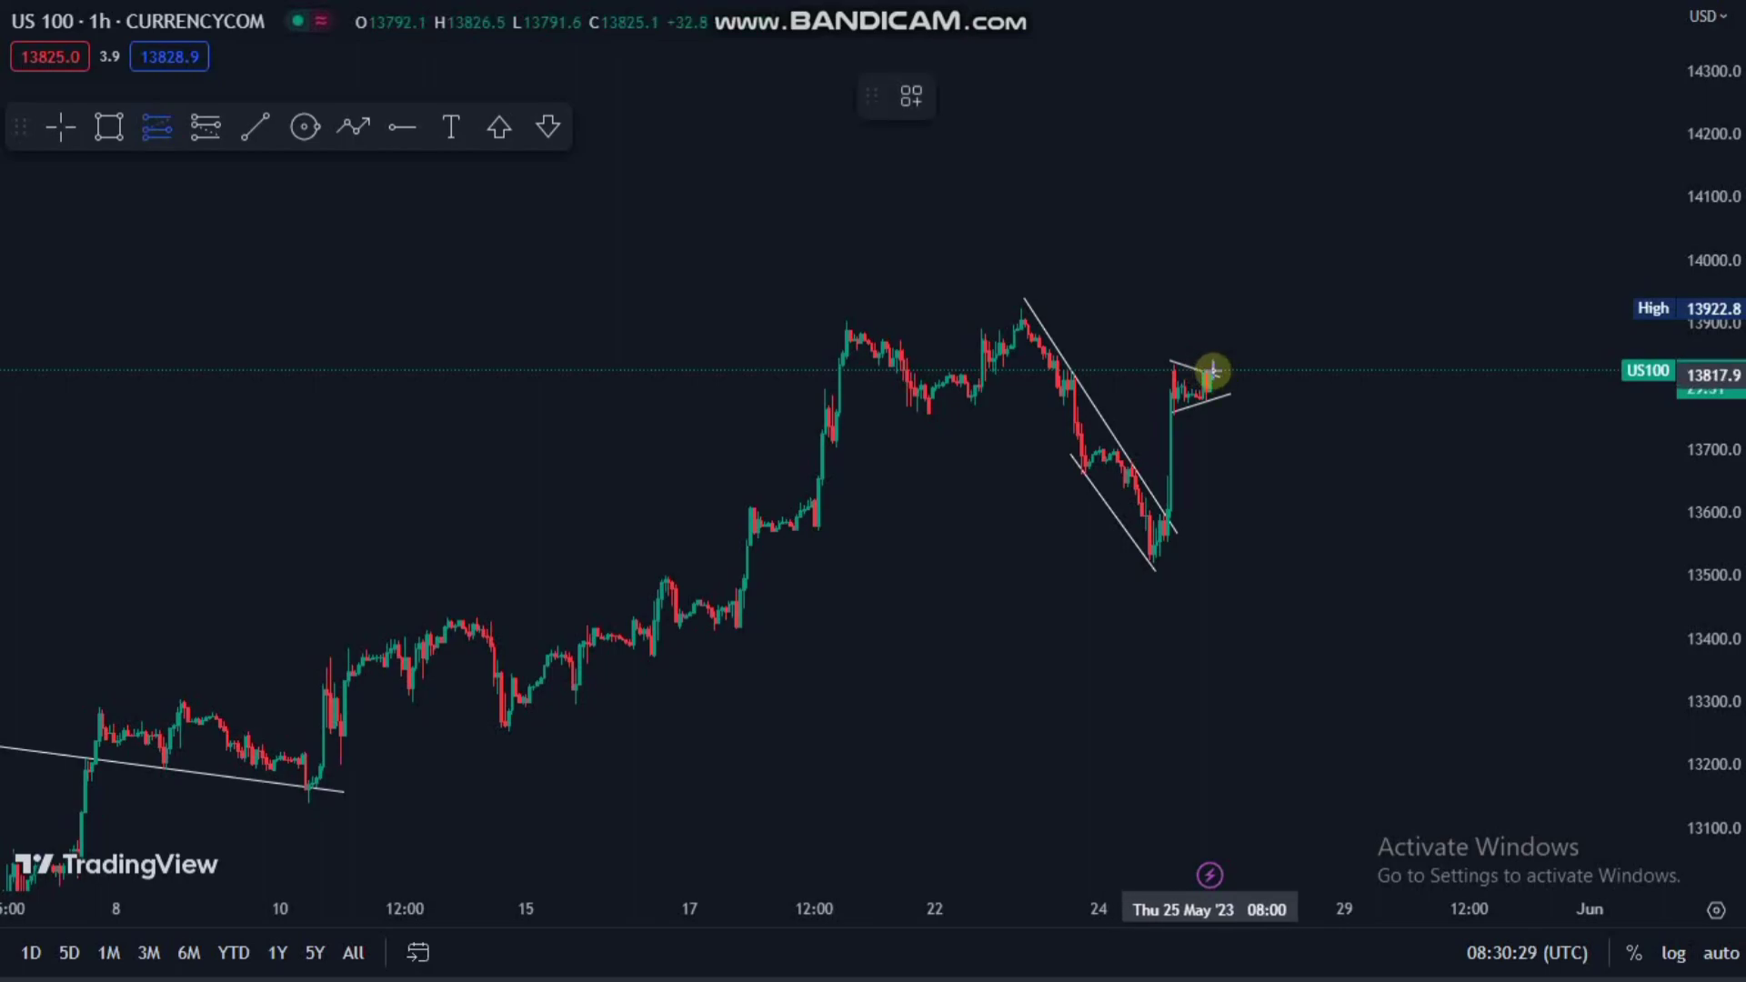
pyautogui.click(1210, 371)
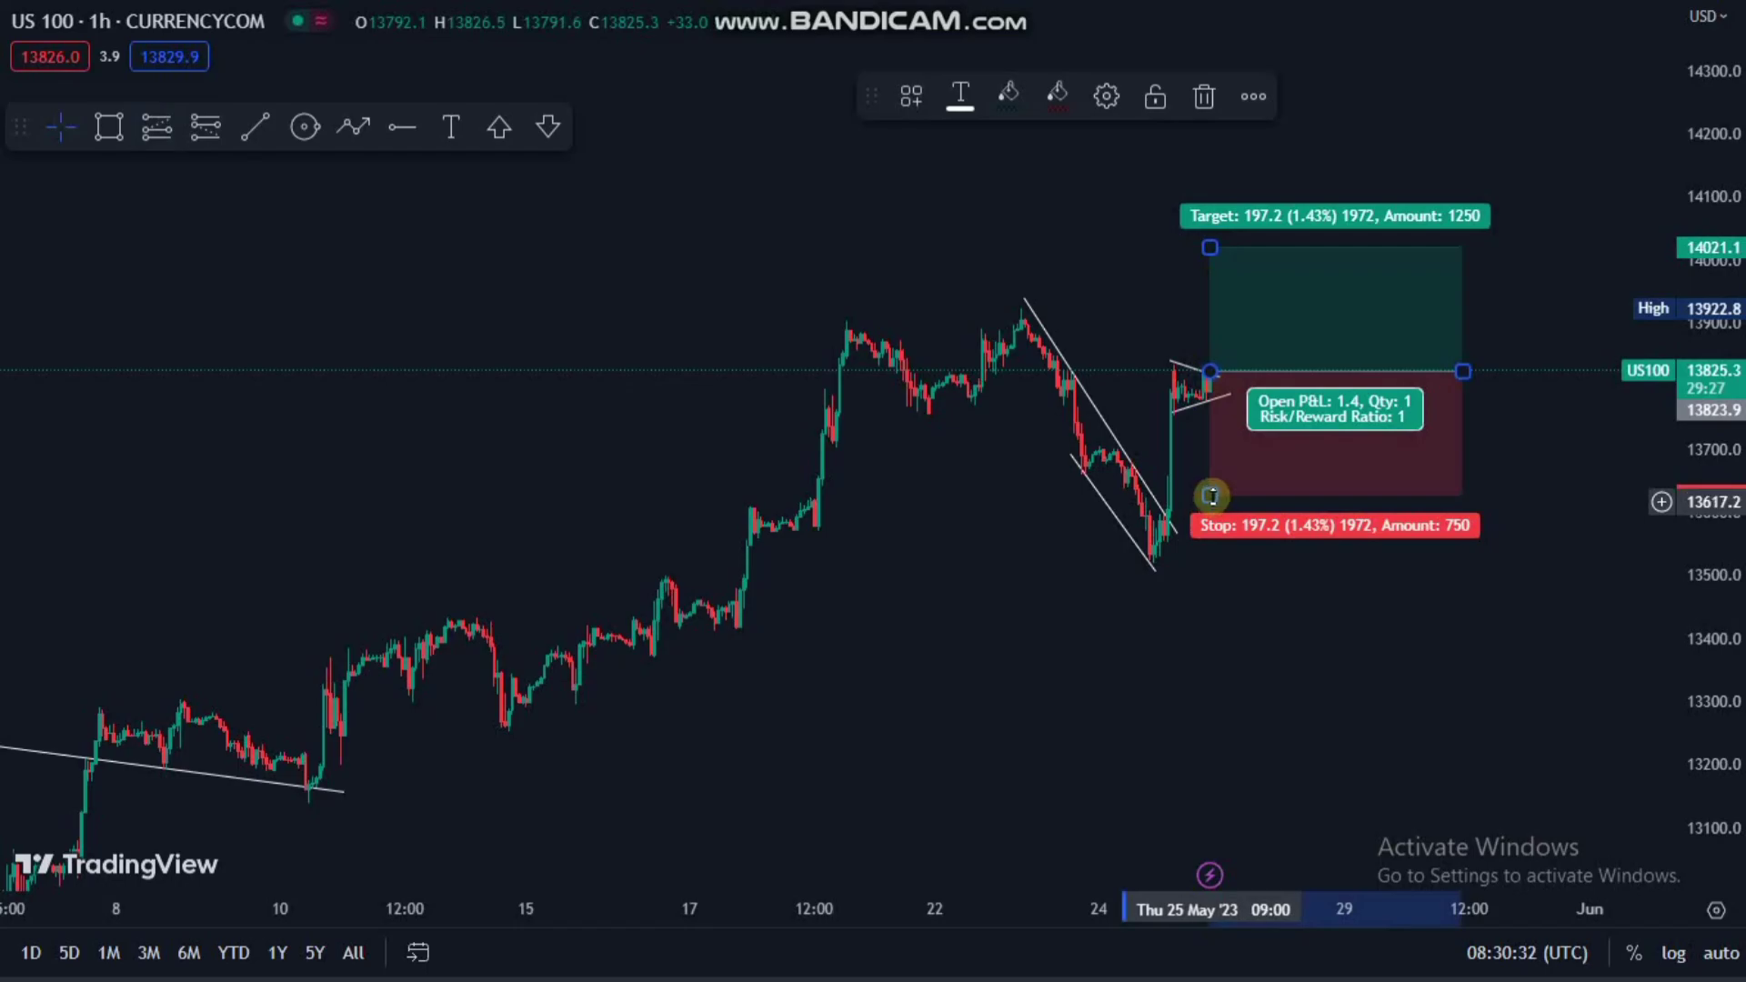
pyautogui.doubleClick(1213, 436)
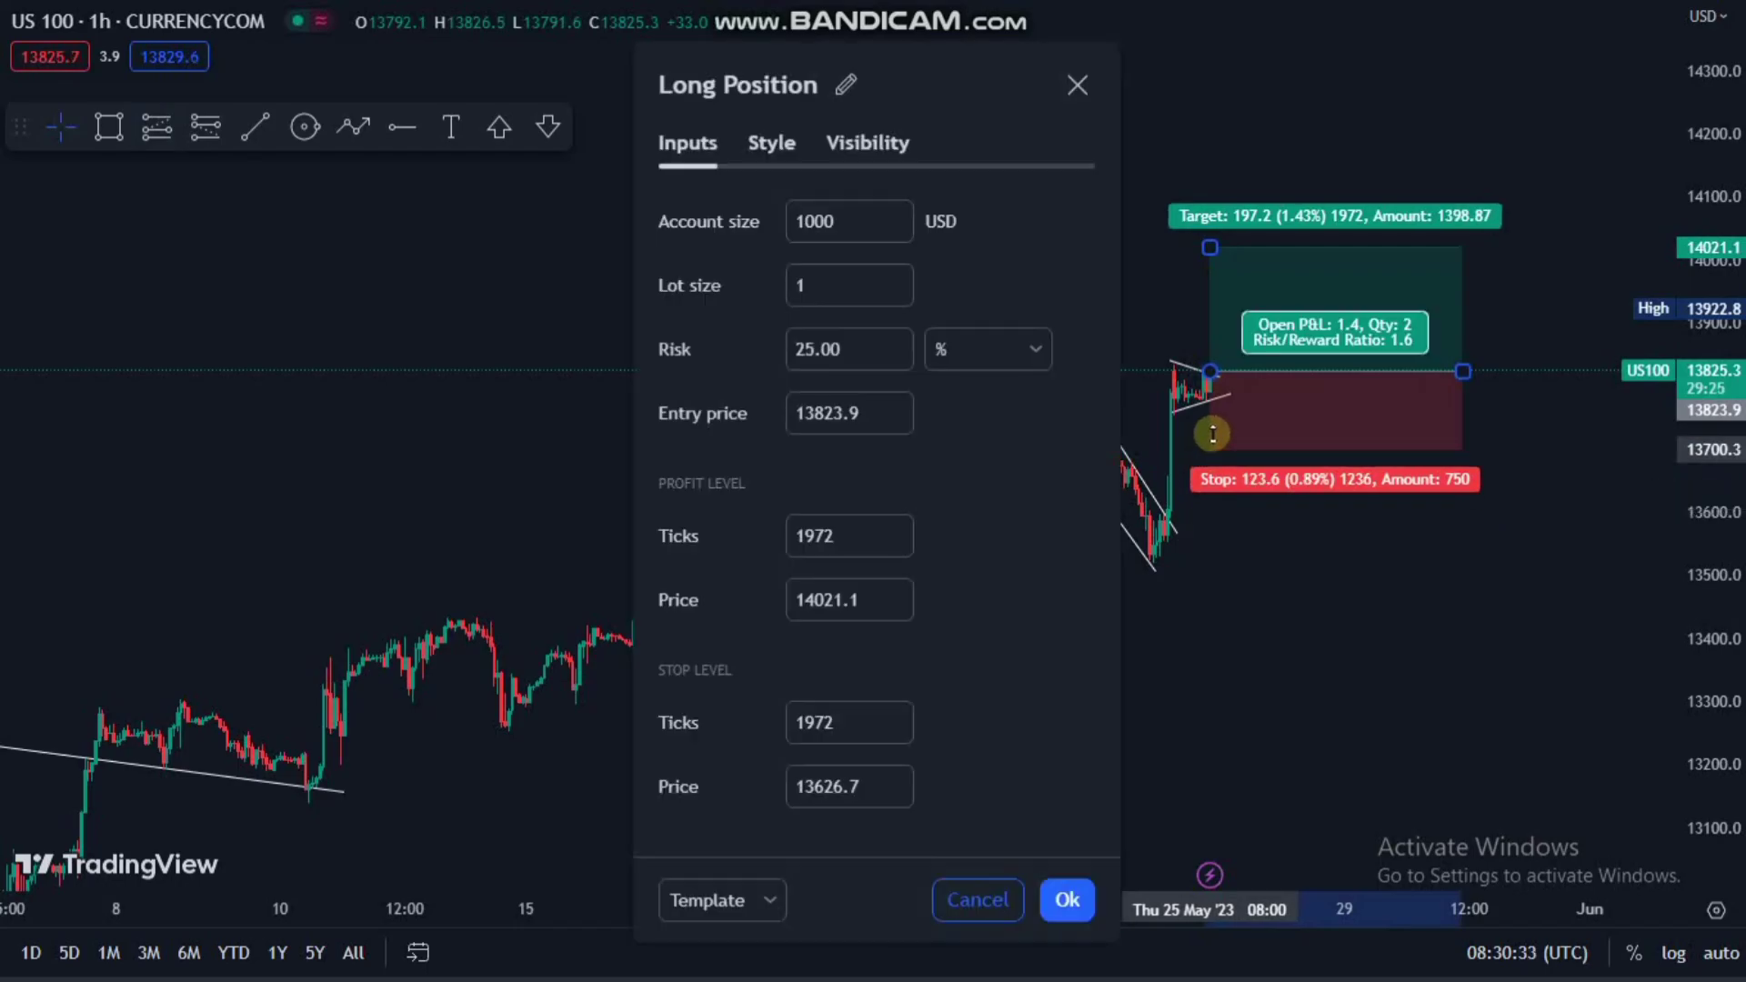
pyautogui.moveTo(1213, 426); pyautogui.dragTo(1214, 420)
pyautogui.click(1534, 276)
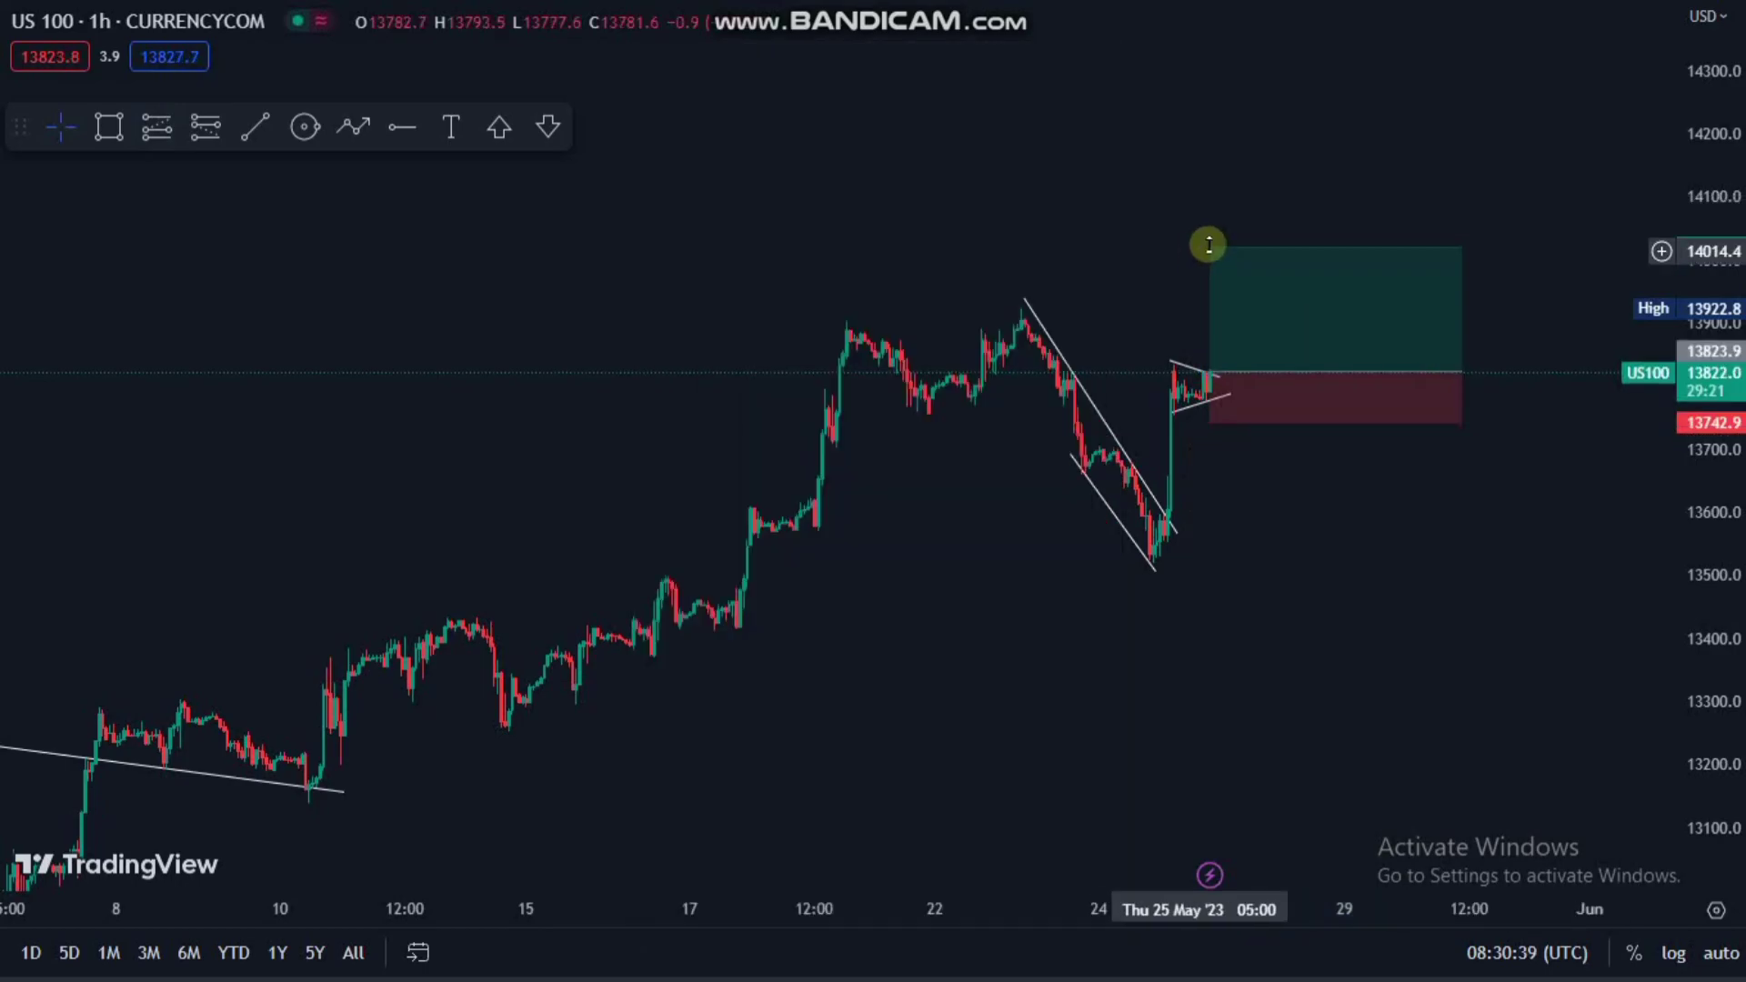
pyautogui.moveTo(1227, 181); pyautogui.dragTo(1229, 168)
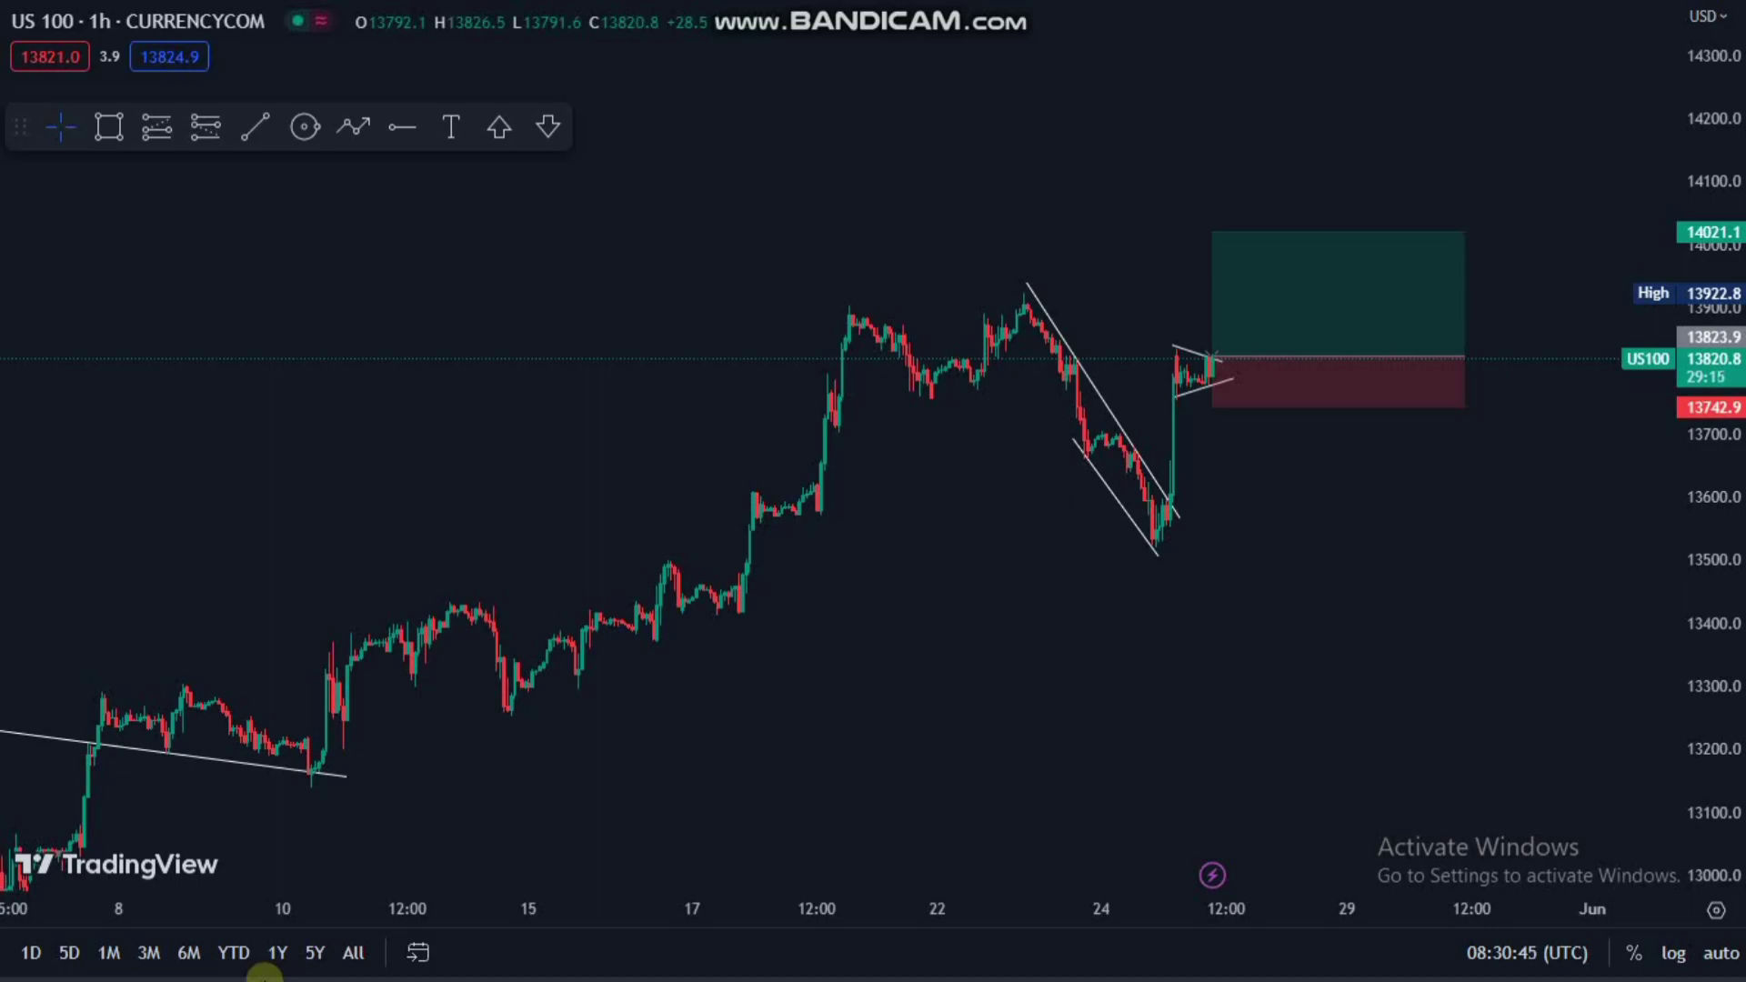
# - Switch the chart to the 4-hour interval to view the long position in its wider trend
pyautogui.write('240')
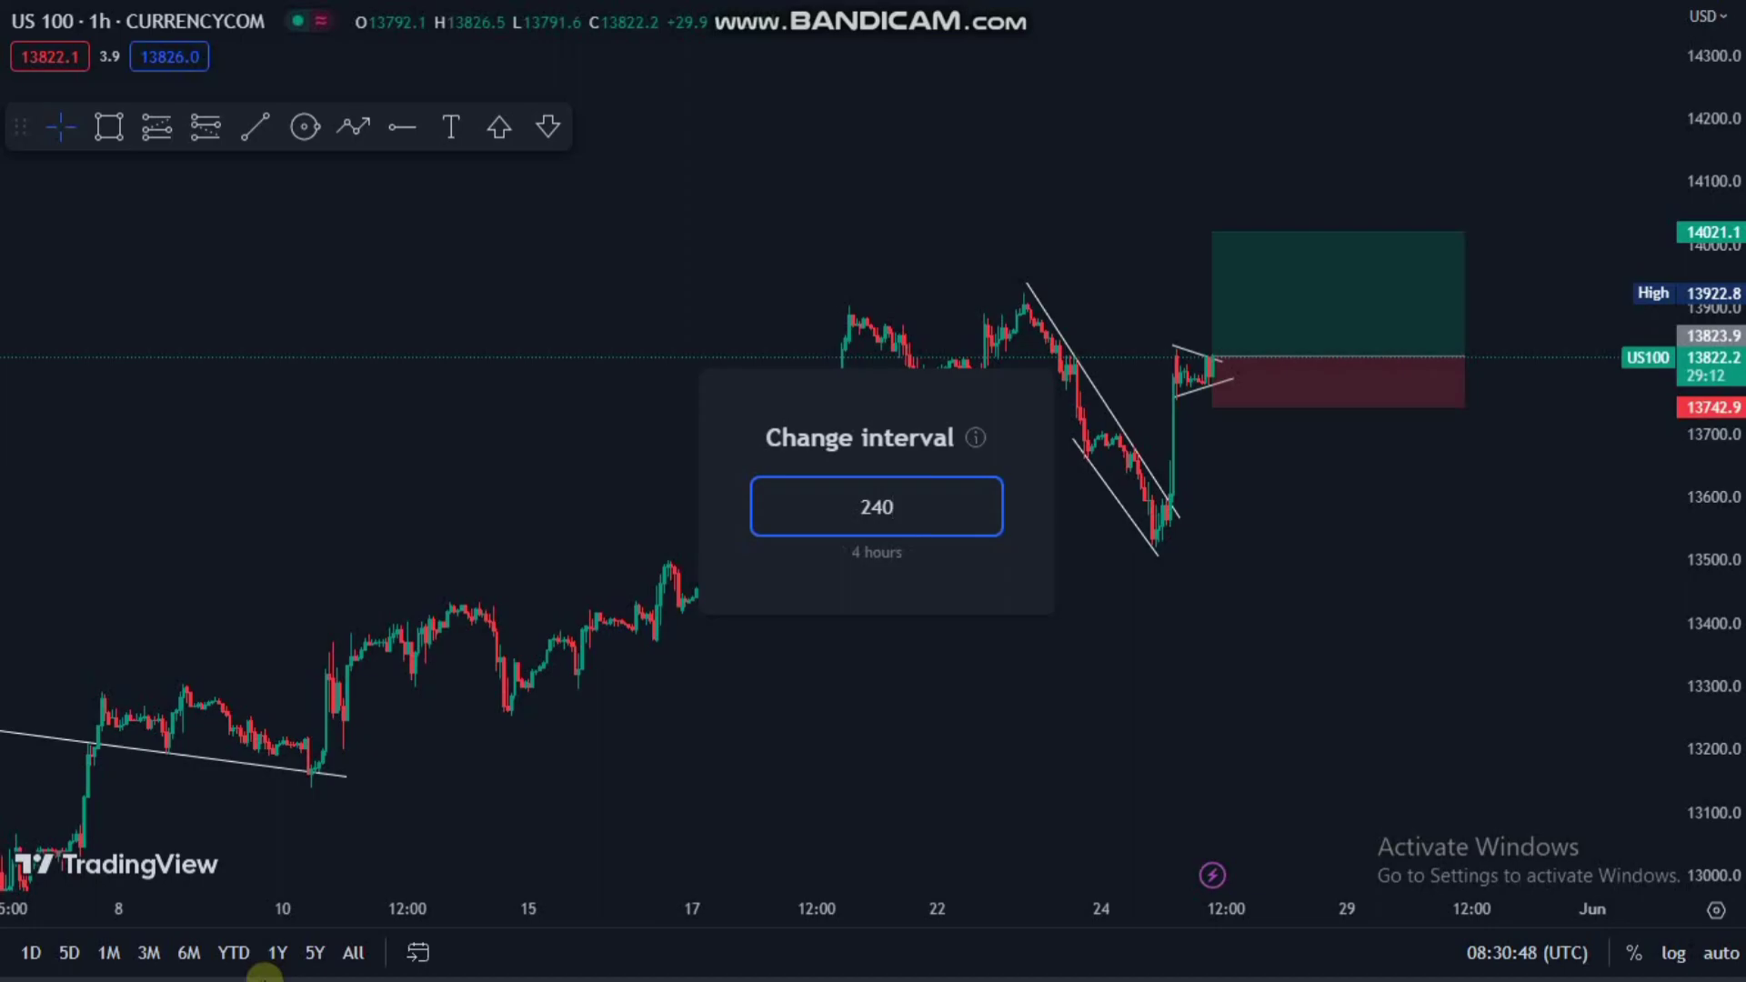
pyautogui.press('Return')
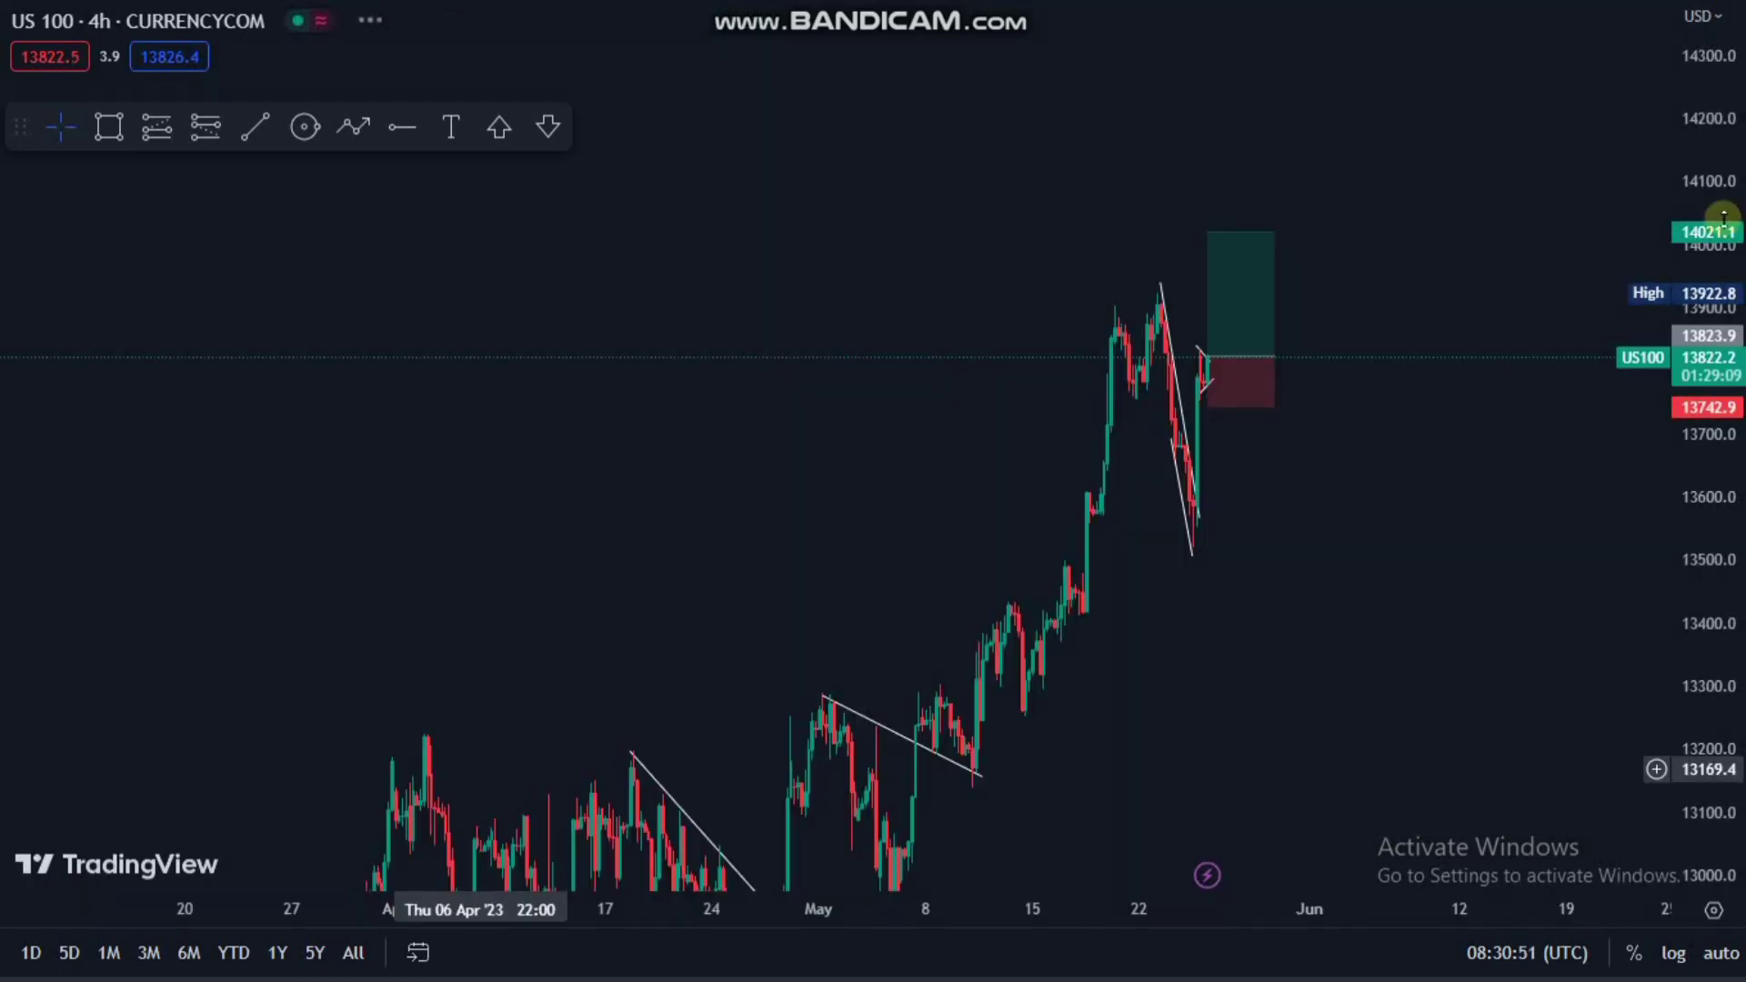
pyautogui.moveTo(1716, 207); pyautogui.dragTo(1699, 216)
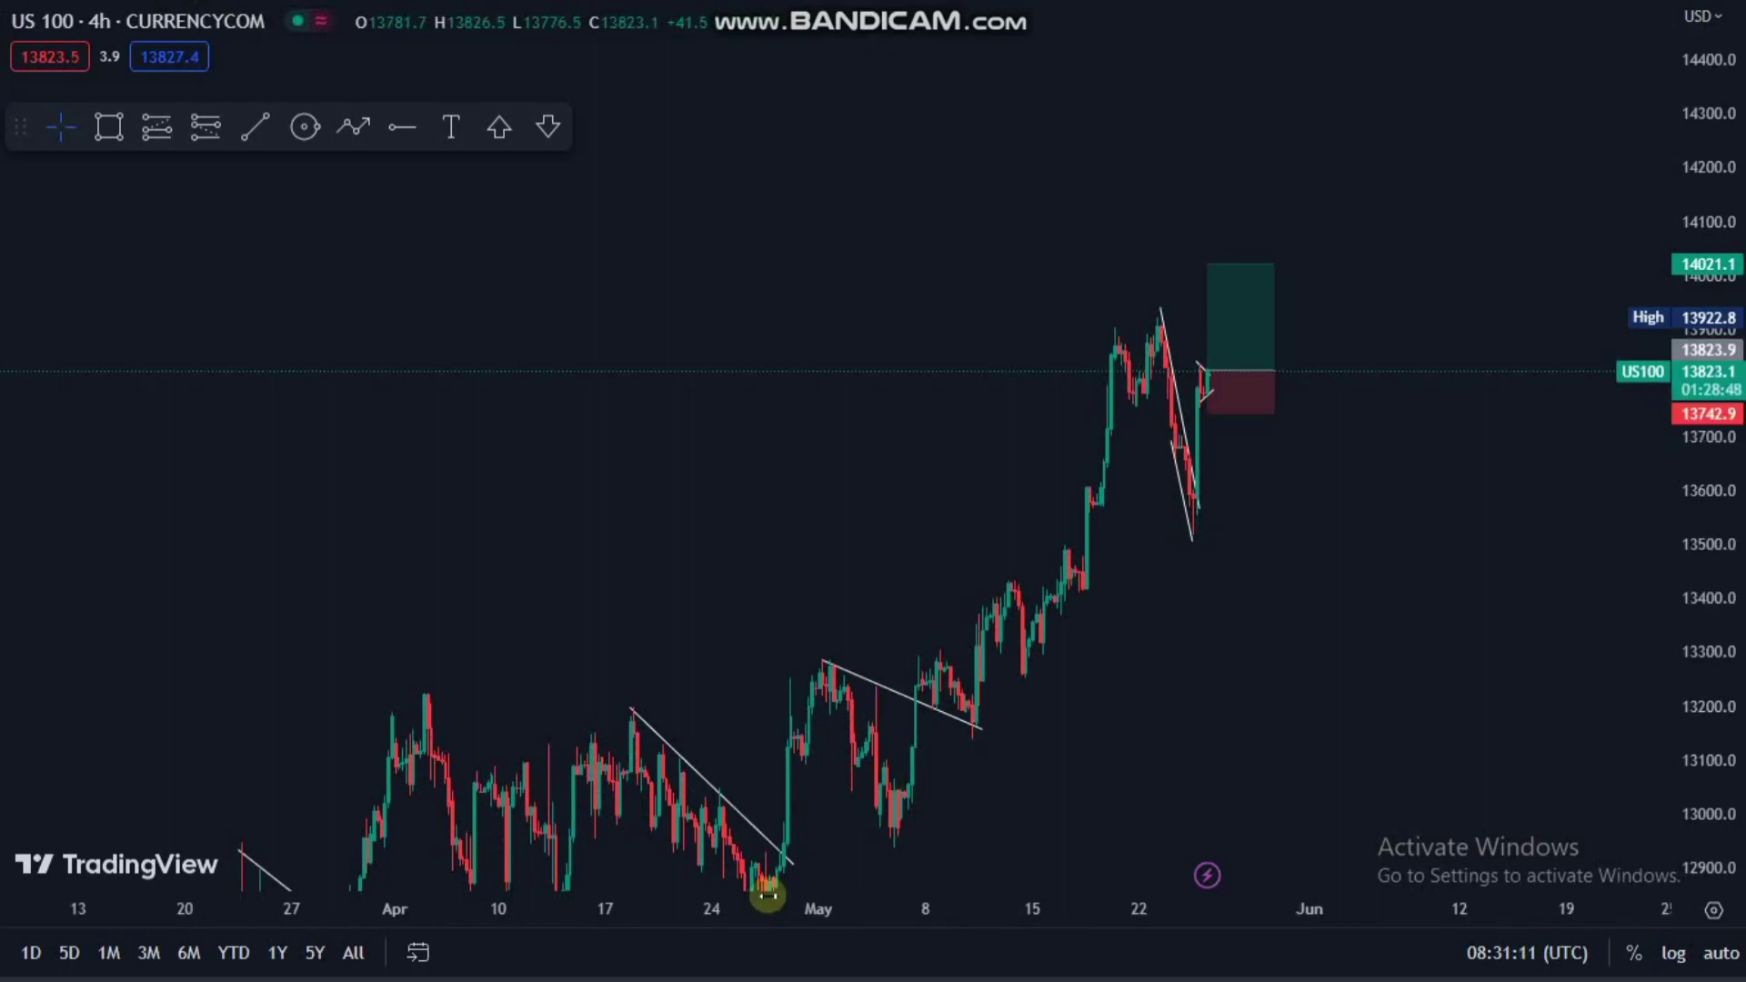
# - Switch the chart to the daily interval and draw a horizontal ray at about 14278 starting from 11 April 2022
pyautogui.write('1')
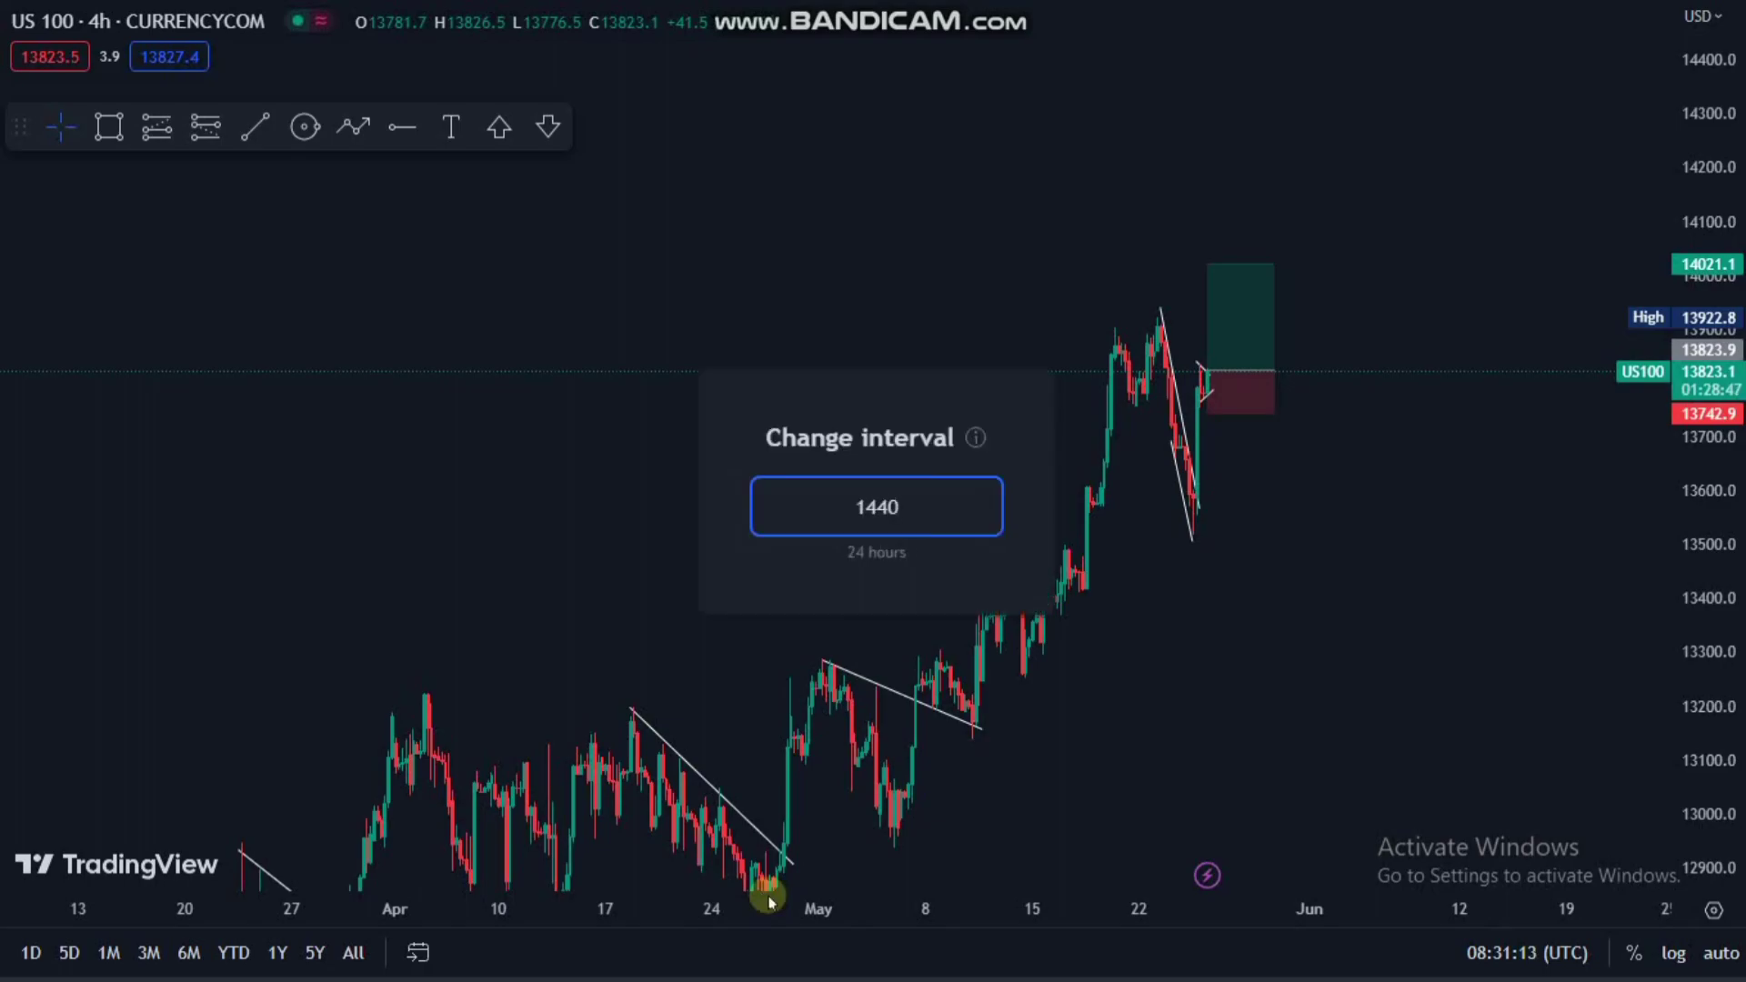
pyautogui.write('440')
pyautogui.press('Return')
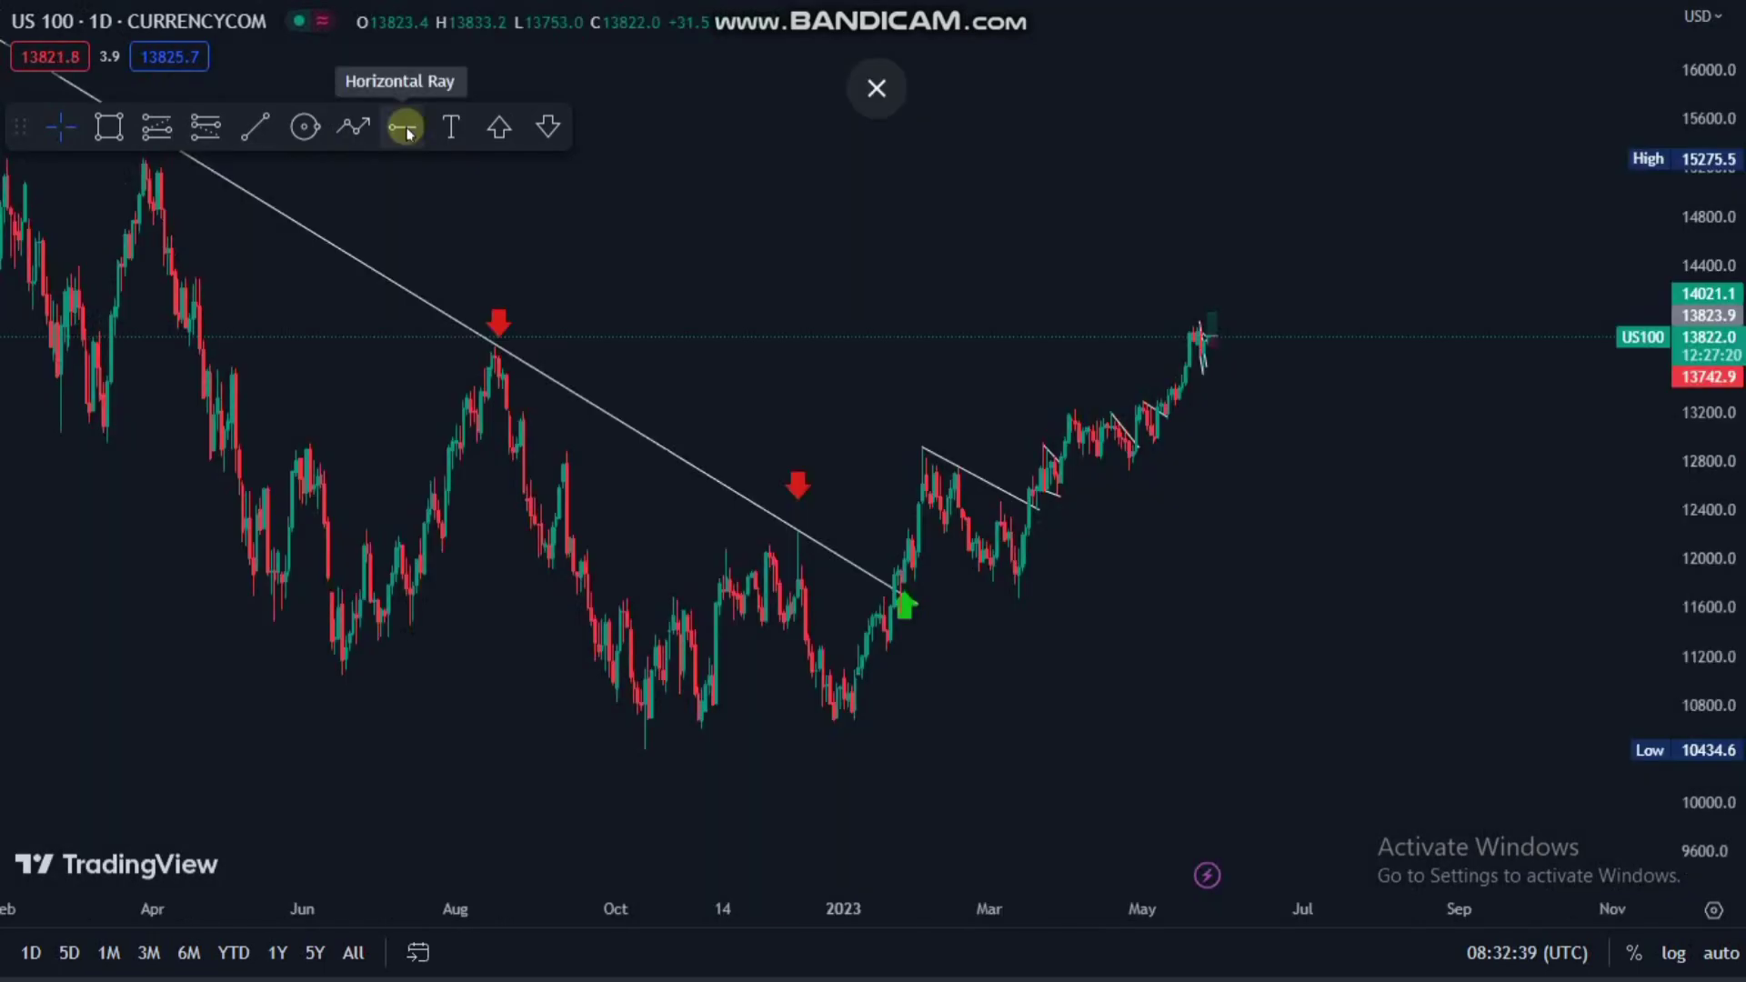
pyautogui.click(402, 127)
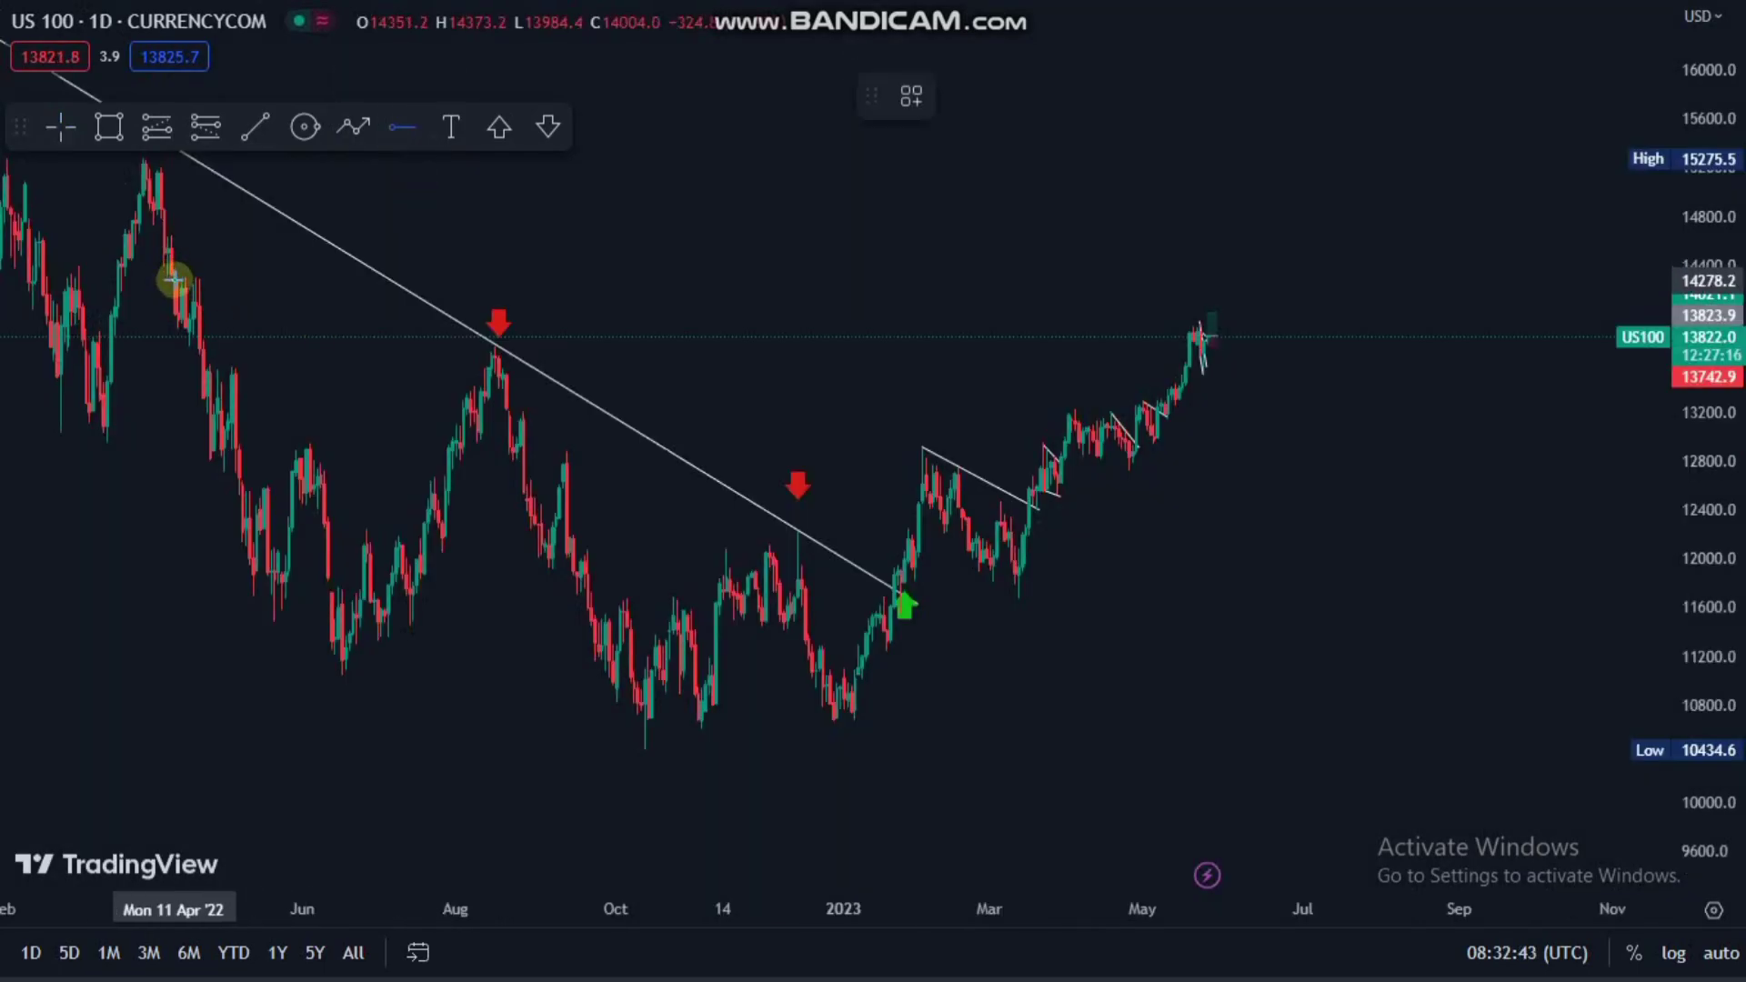
pyautogui.click(173, 280)
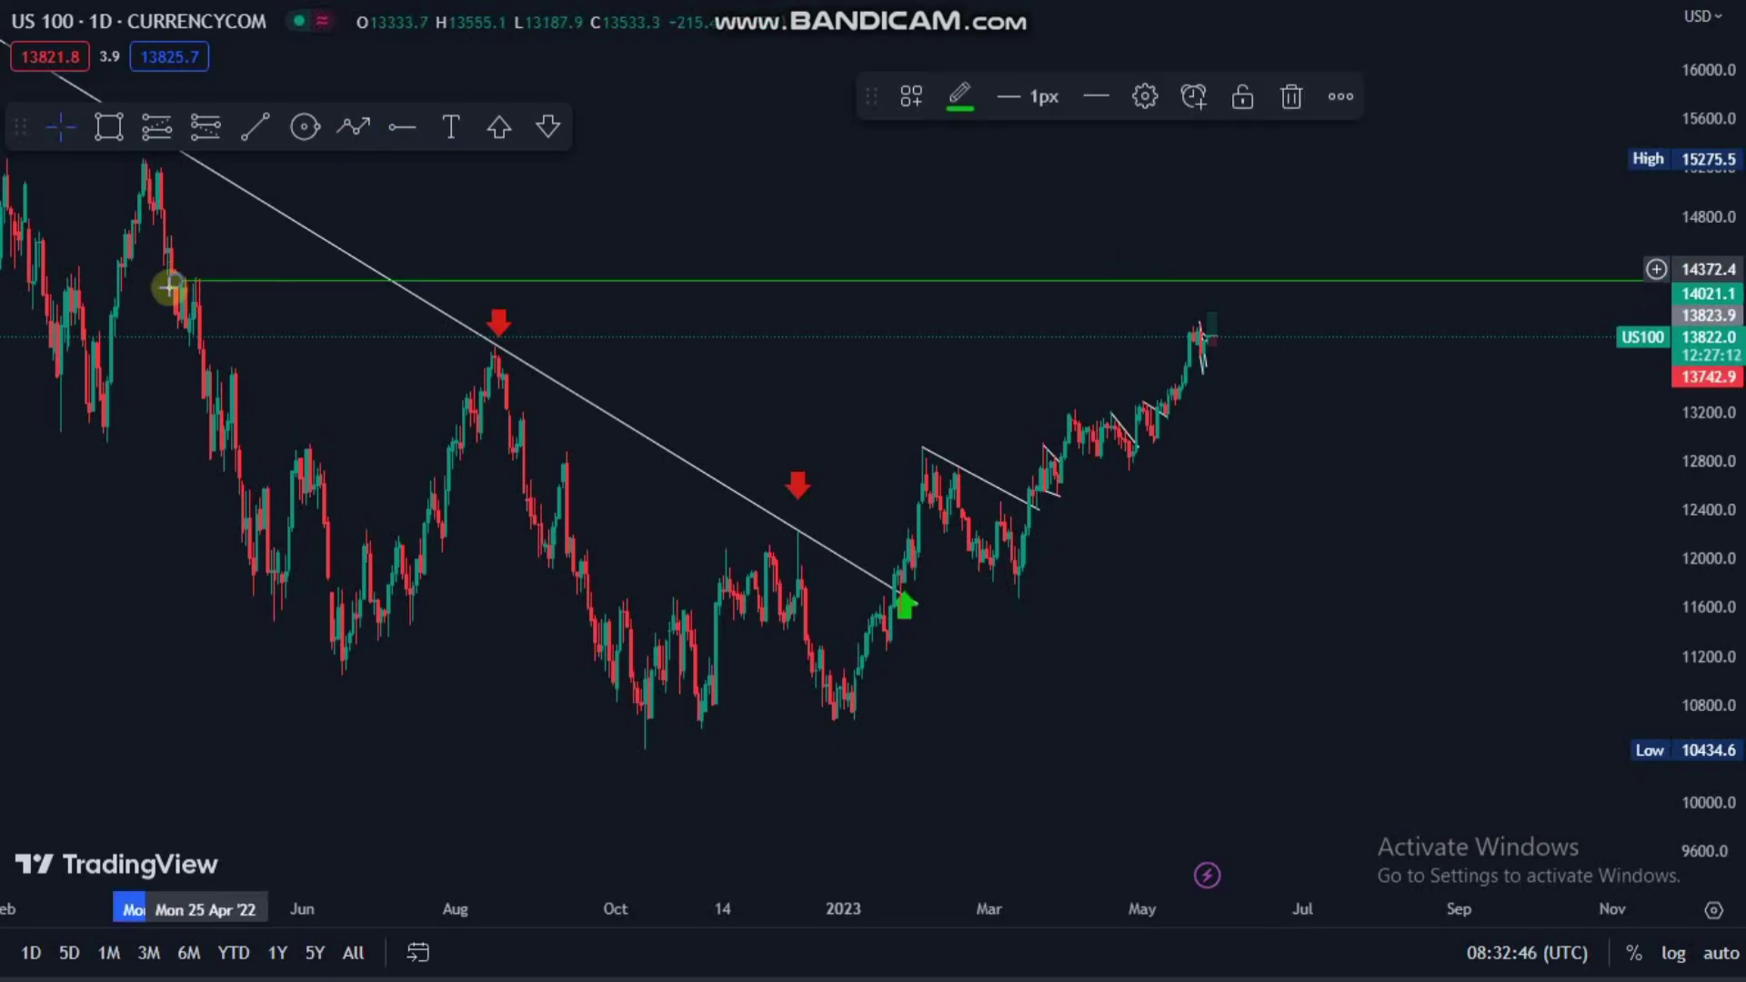
pyautogui.click(182, 291)
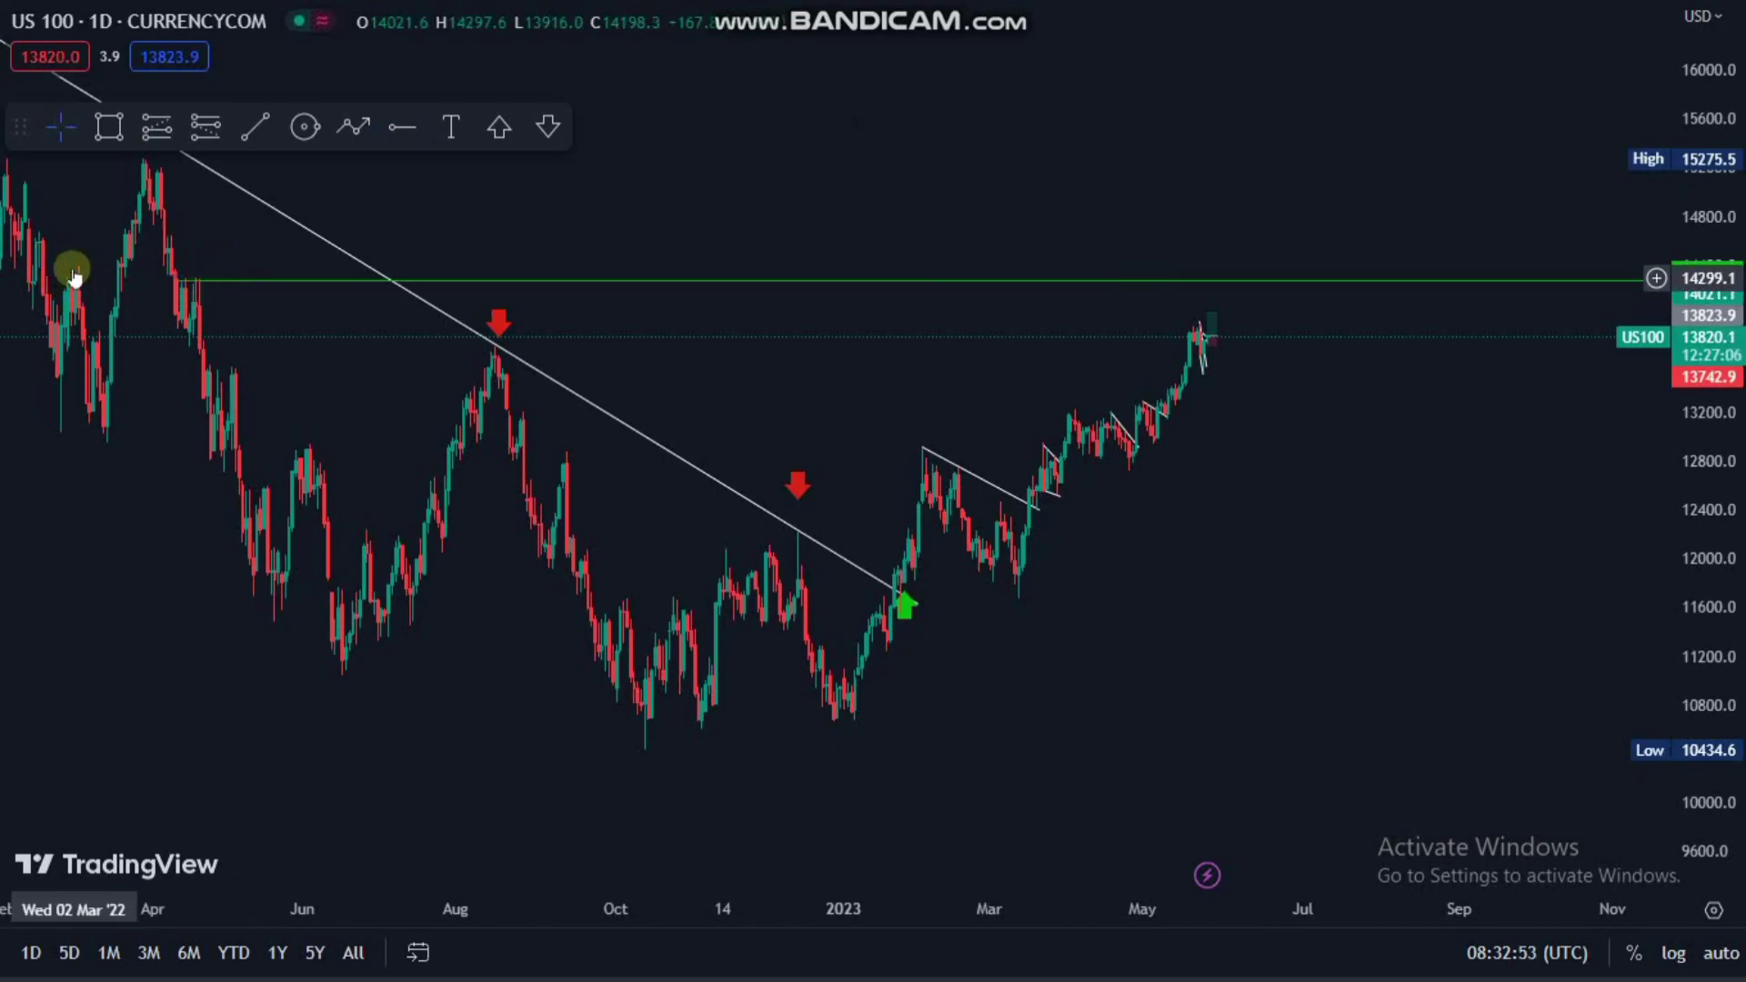
# - Move the horizontal ray to 14309.6 and start it before the early March 2022 high
pyautogui.click(176, 281)
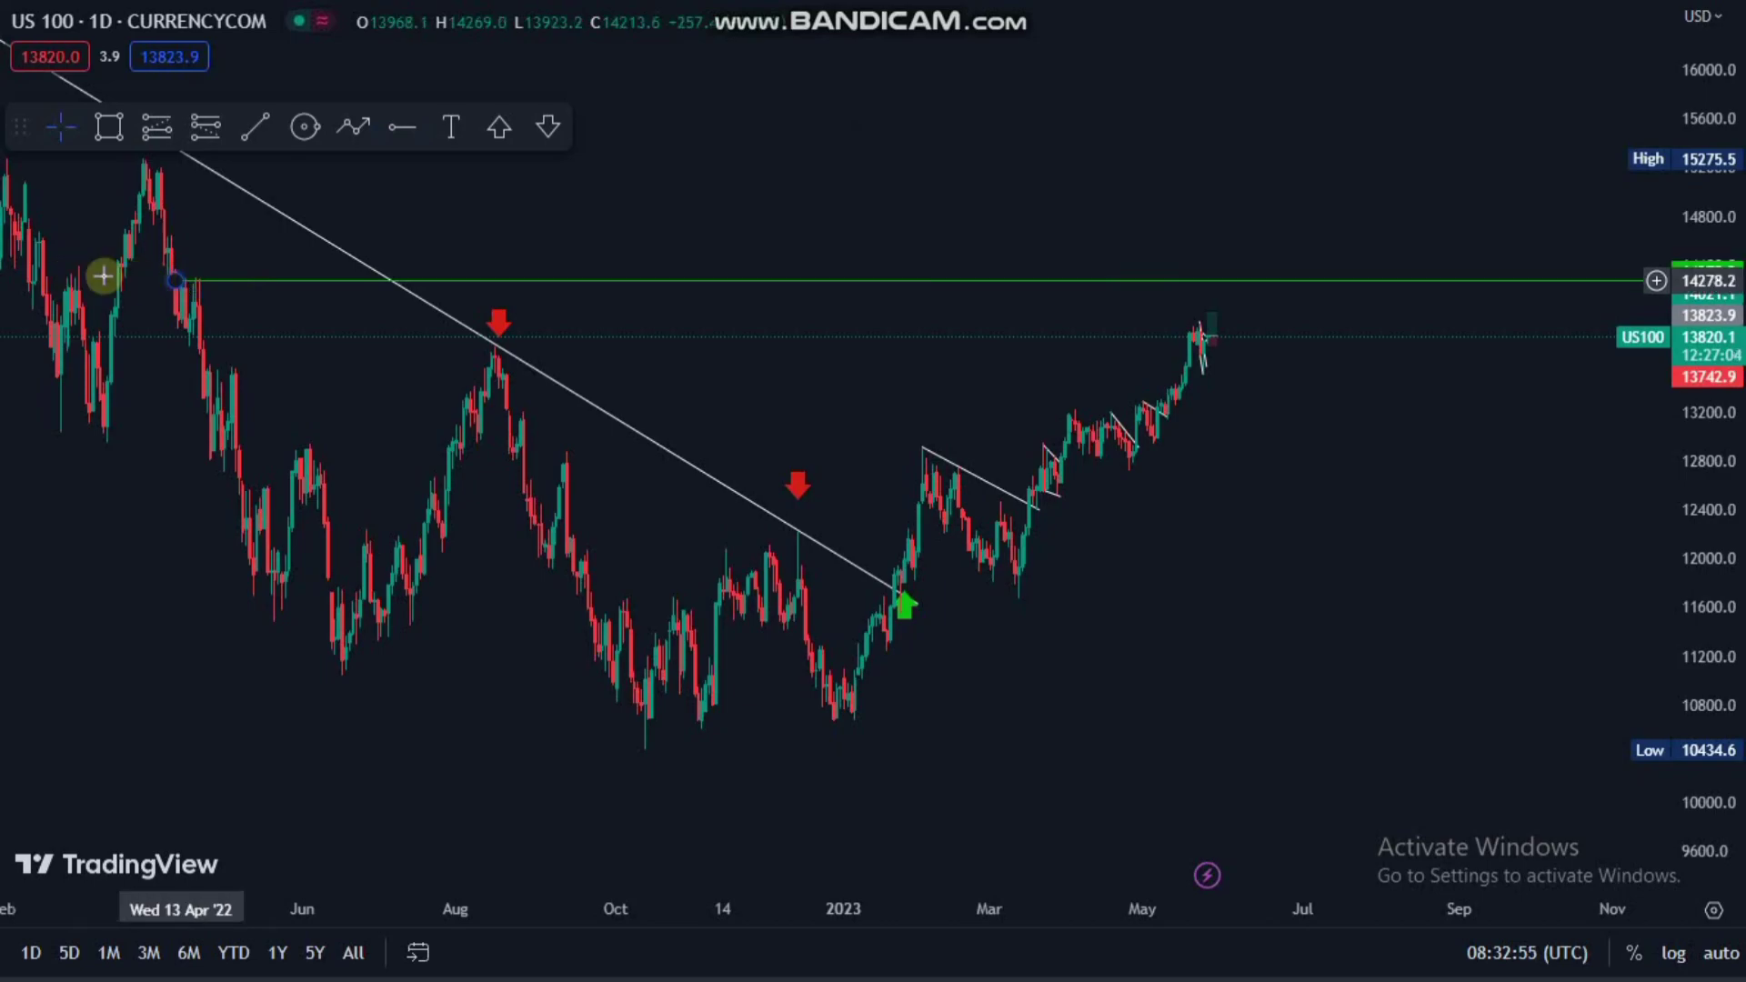
pyautogui.click(168, 284)
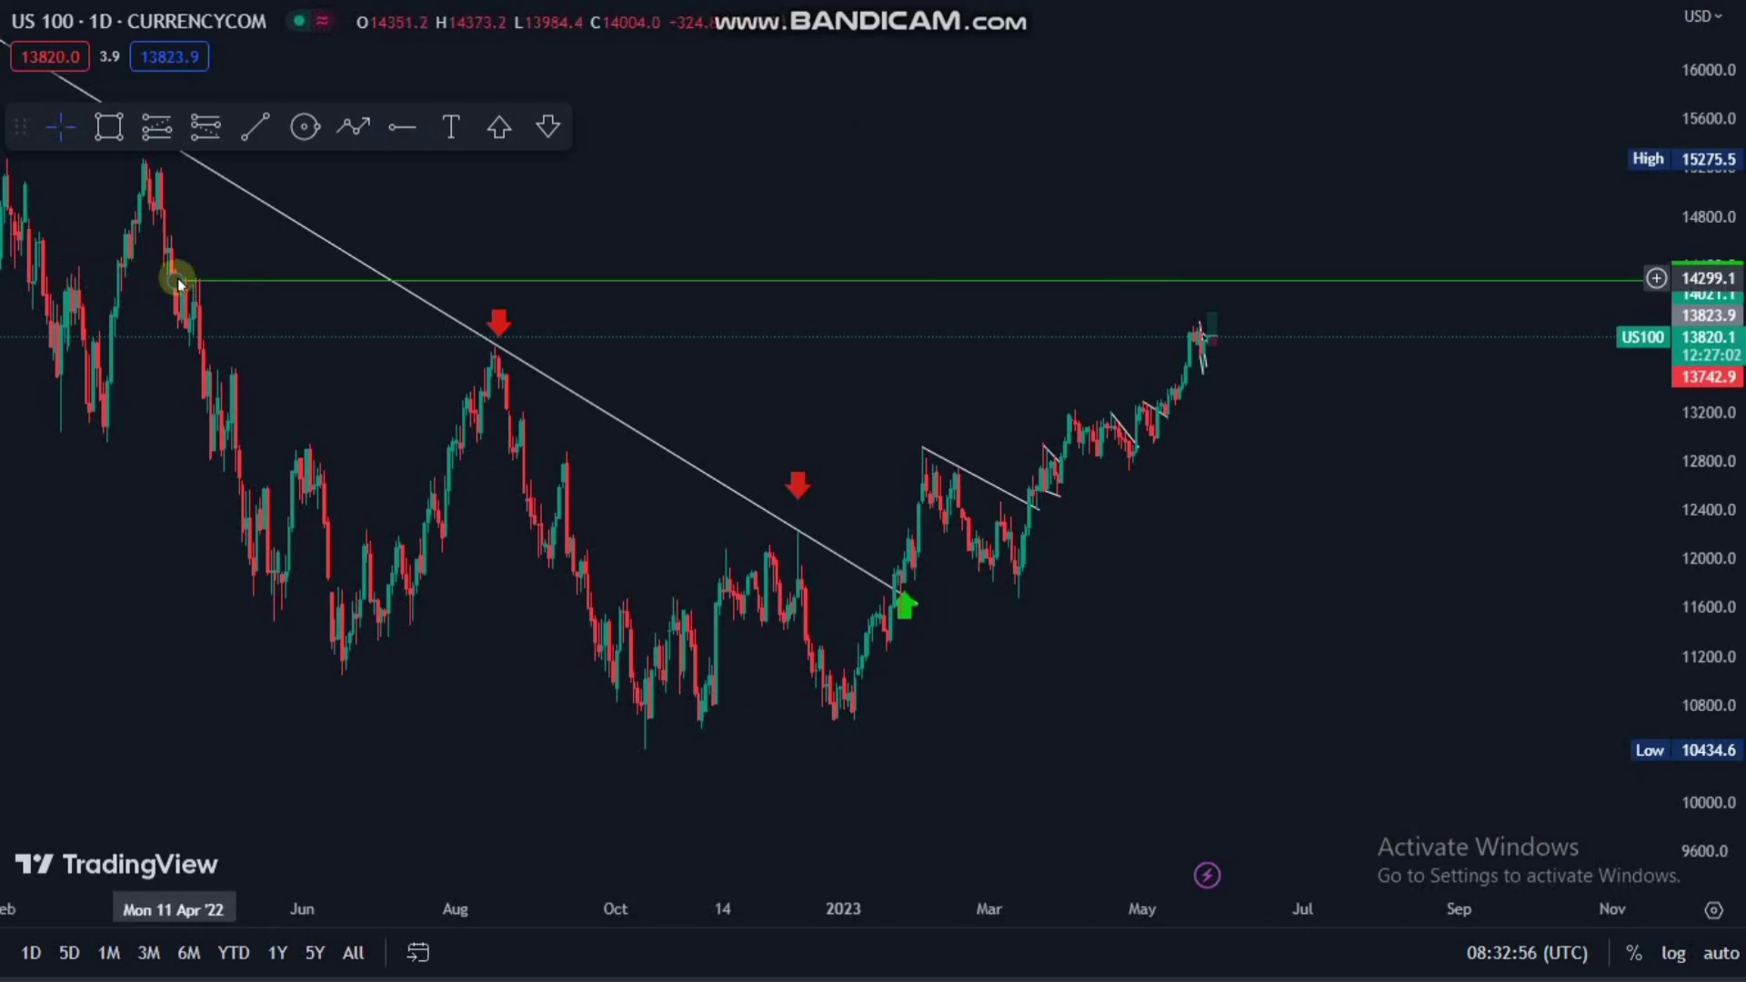
pyautogui.moveTo(82, 273); pyautogui.dragTo(53, 271)
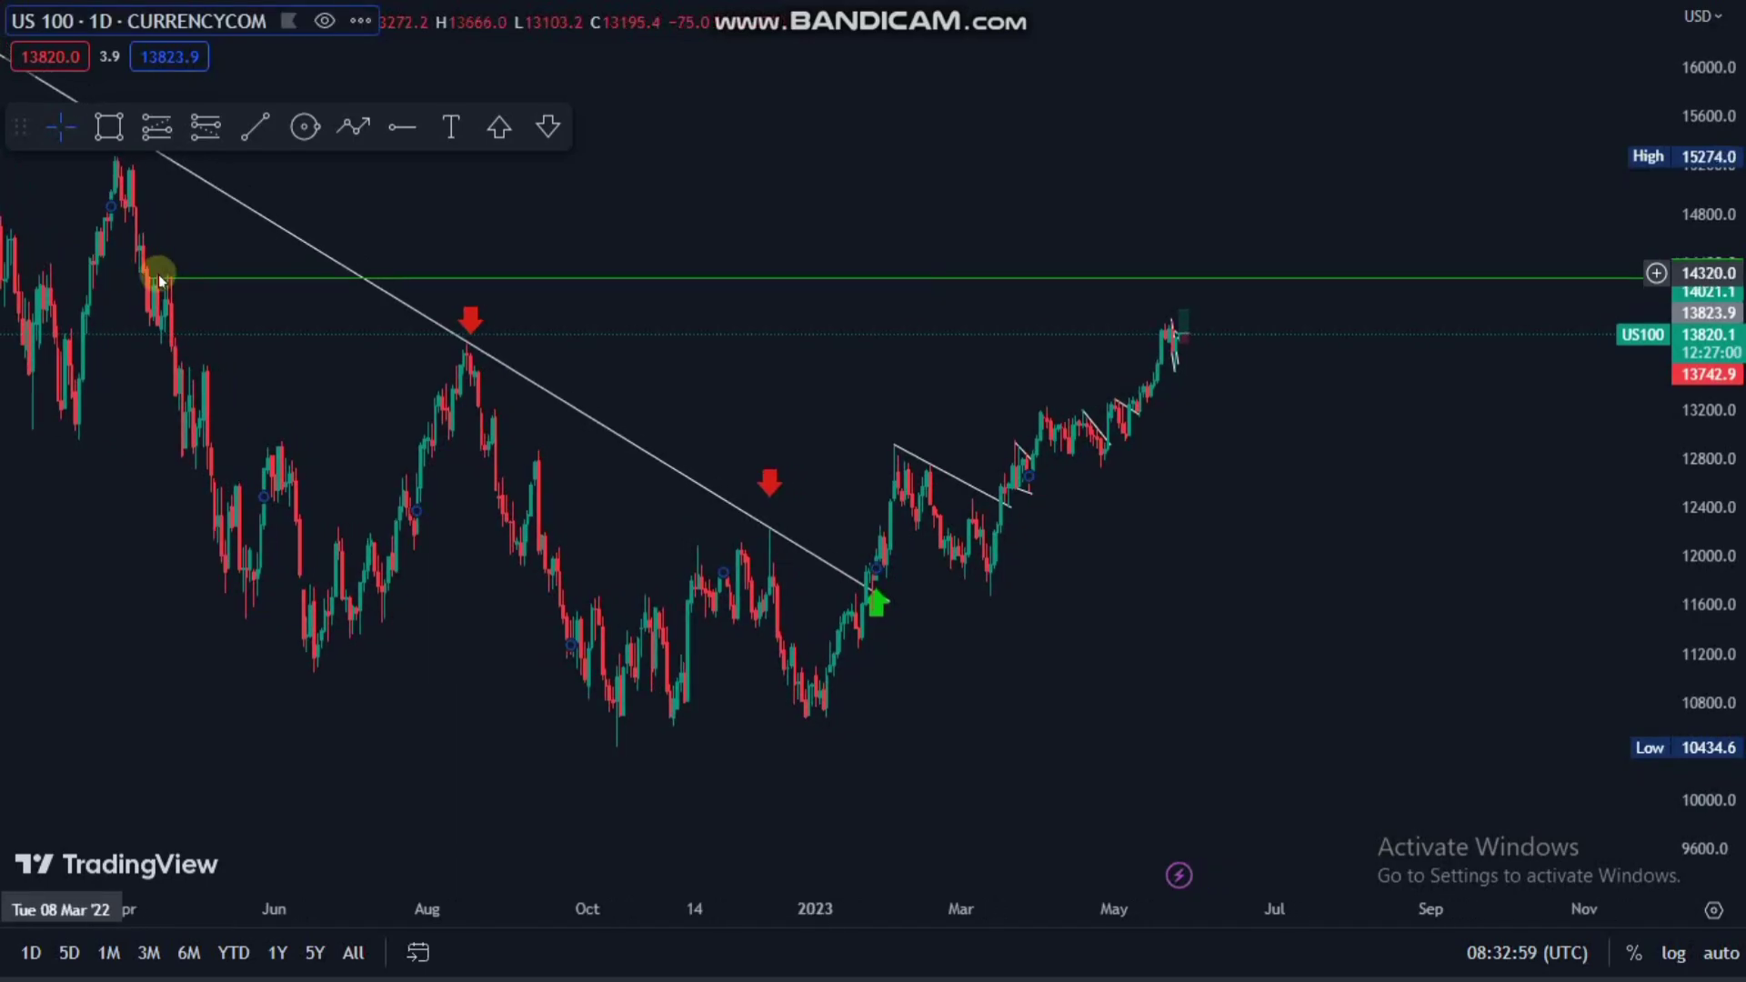
pyautogui.doubleClick(51, 272)
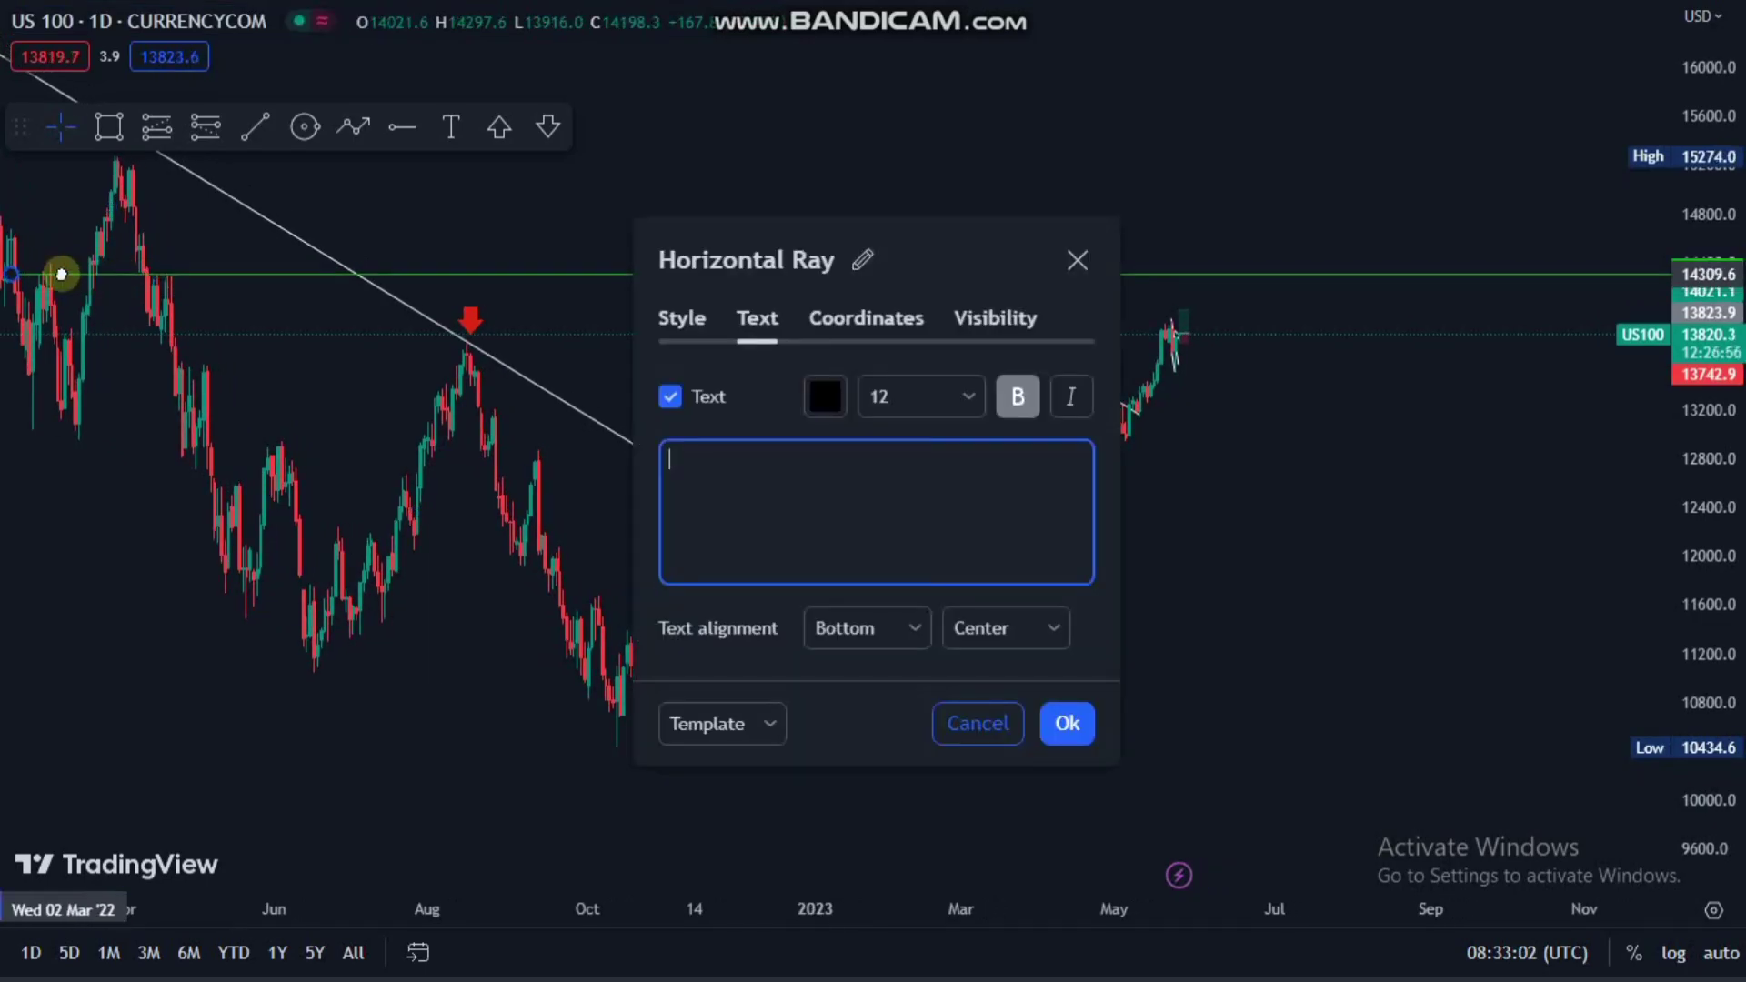
pyautogui.press('Escape')
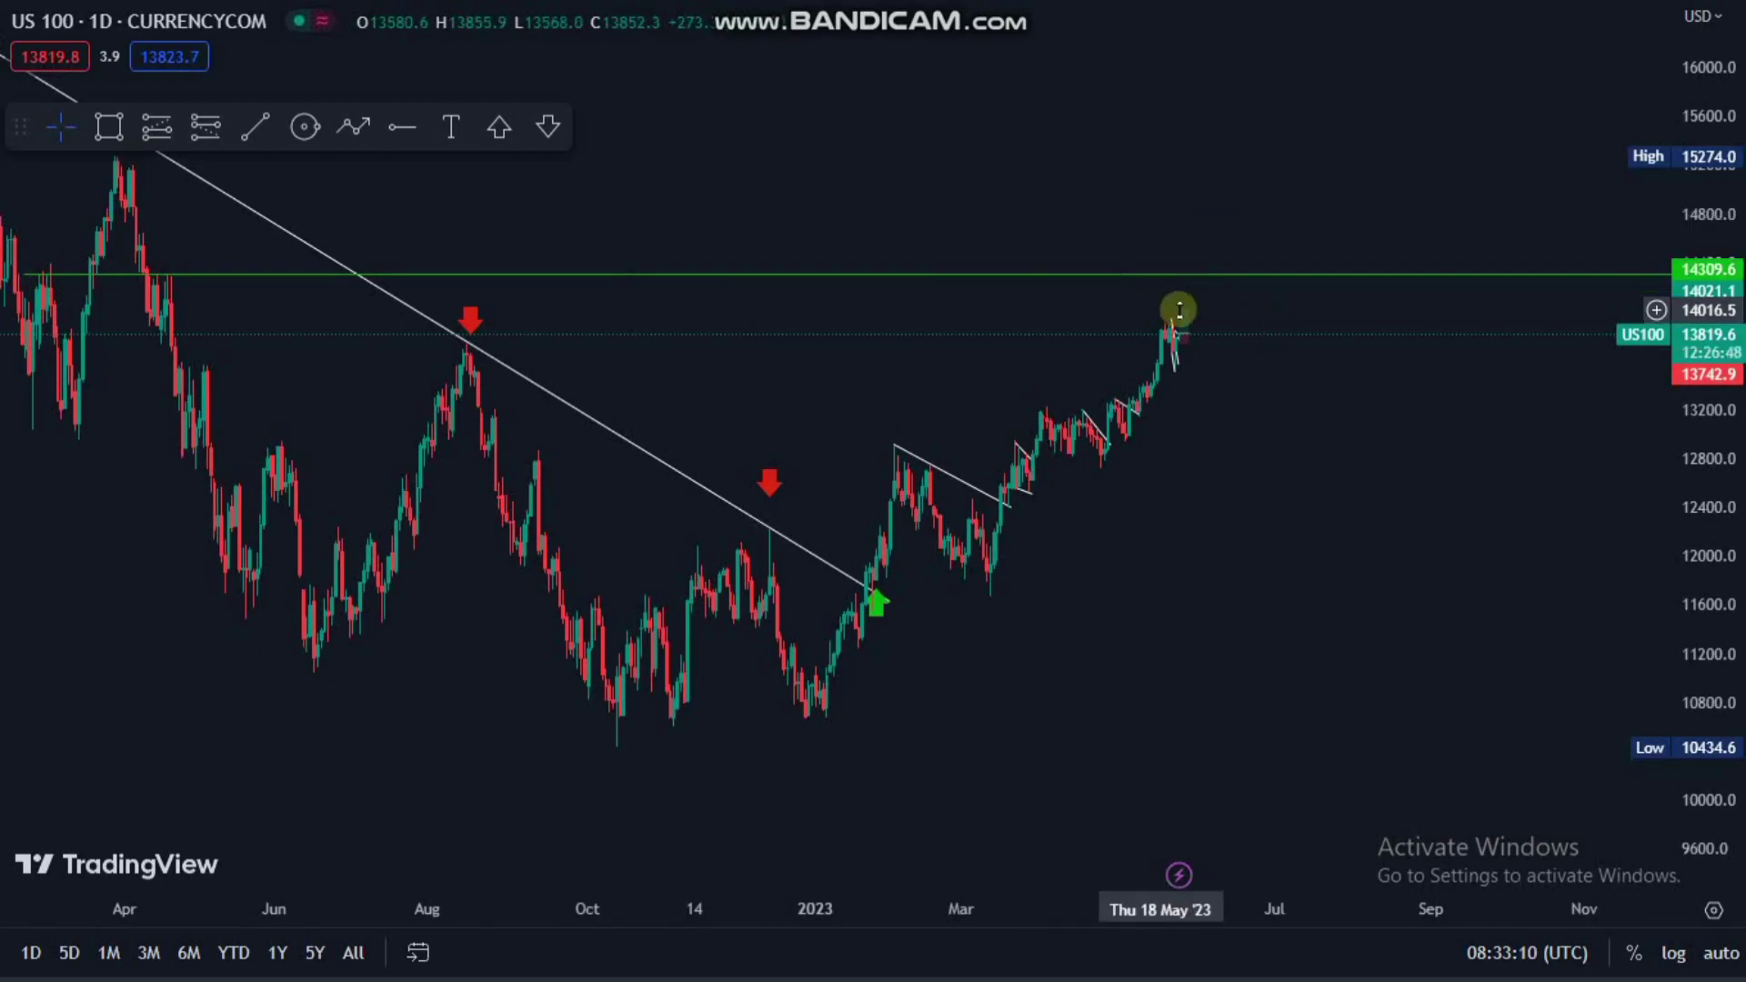
# - Return the chart to the 1-hour interval and raise the long position's target to 14320.9, near the horizontal ray
pyautogui.click(1179, 309)
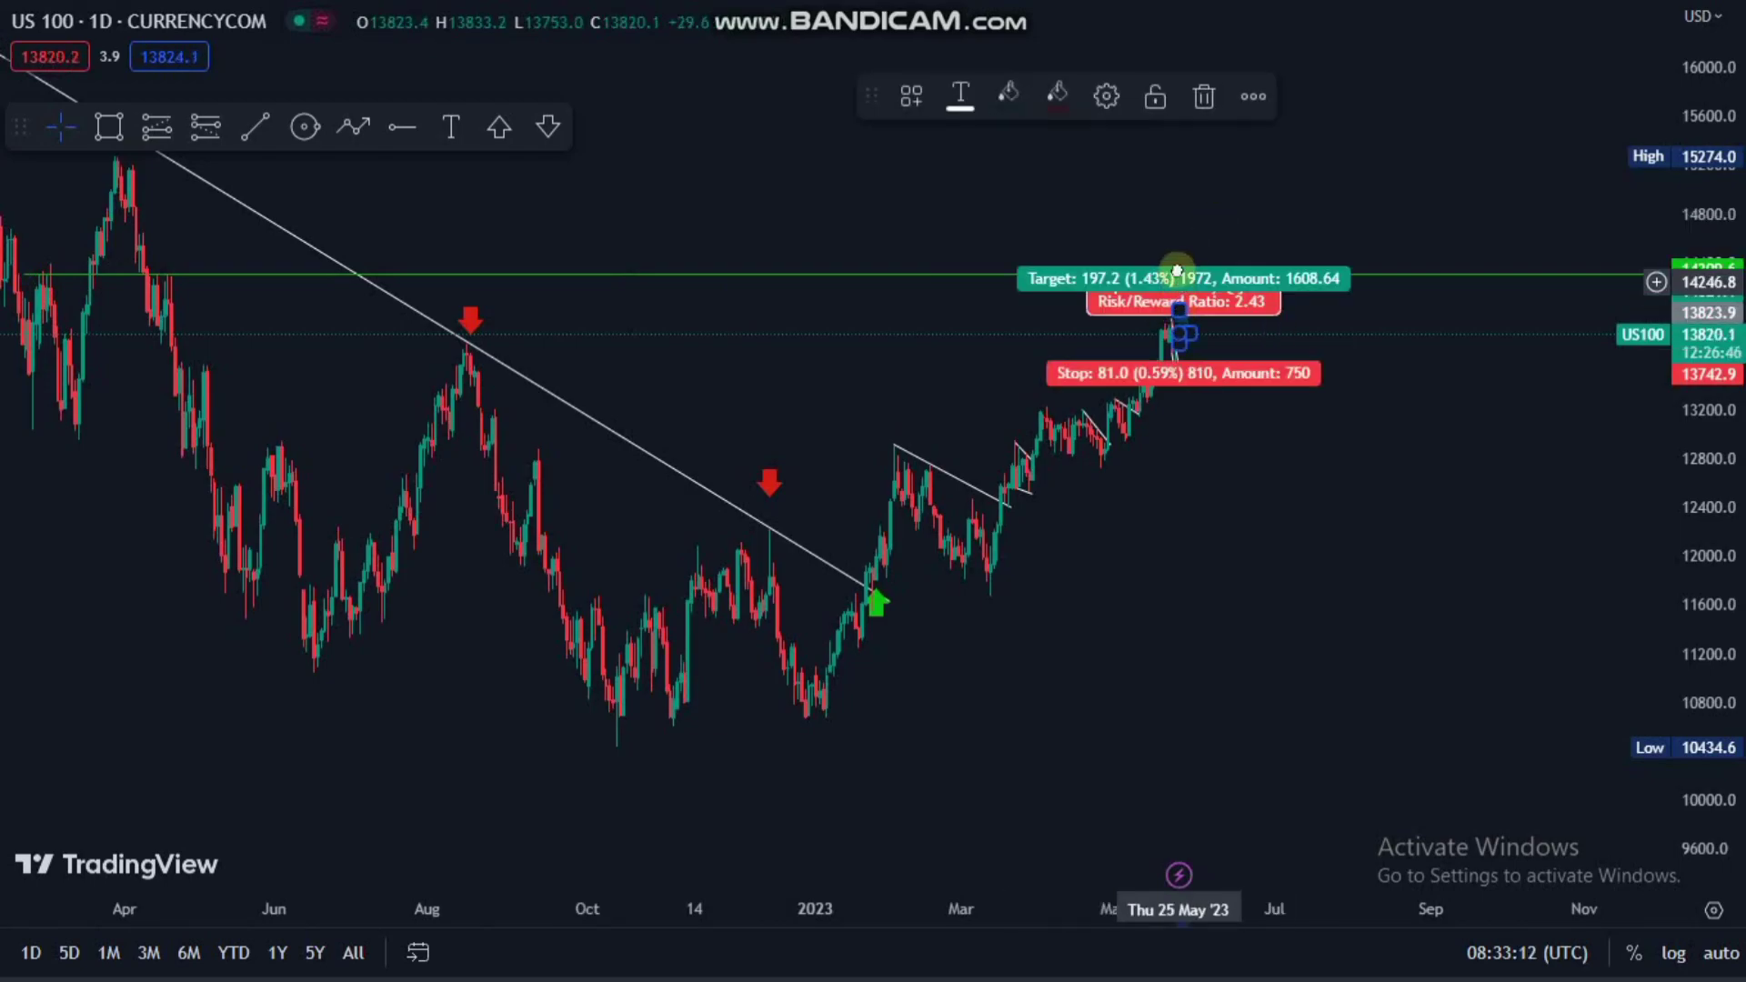
pyautogui.moveTo(1178, 277); pyautogui.dragTo(1218, 315)
pyautogui.doubleClick(1218, 315)
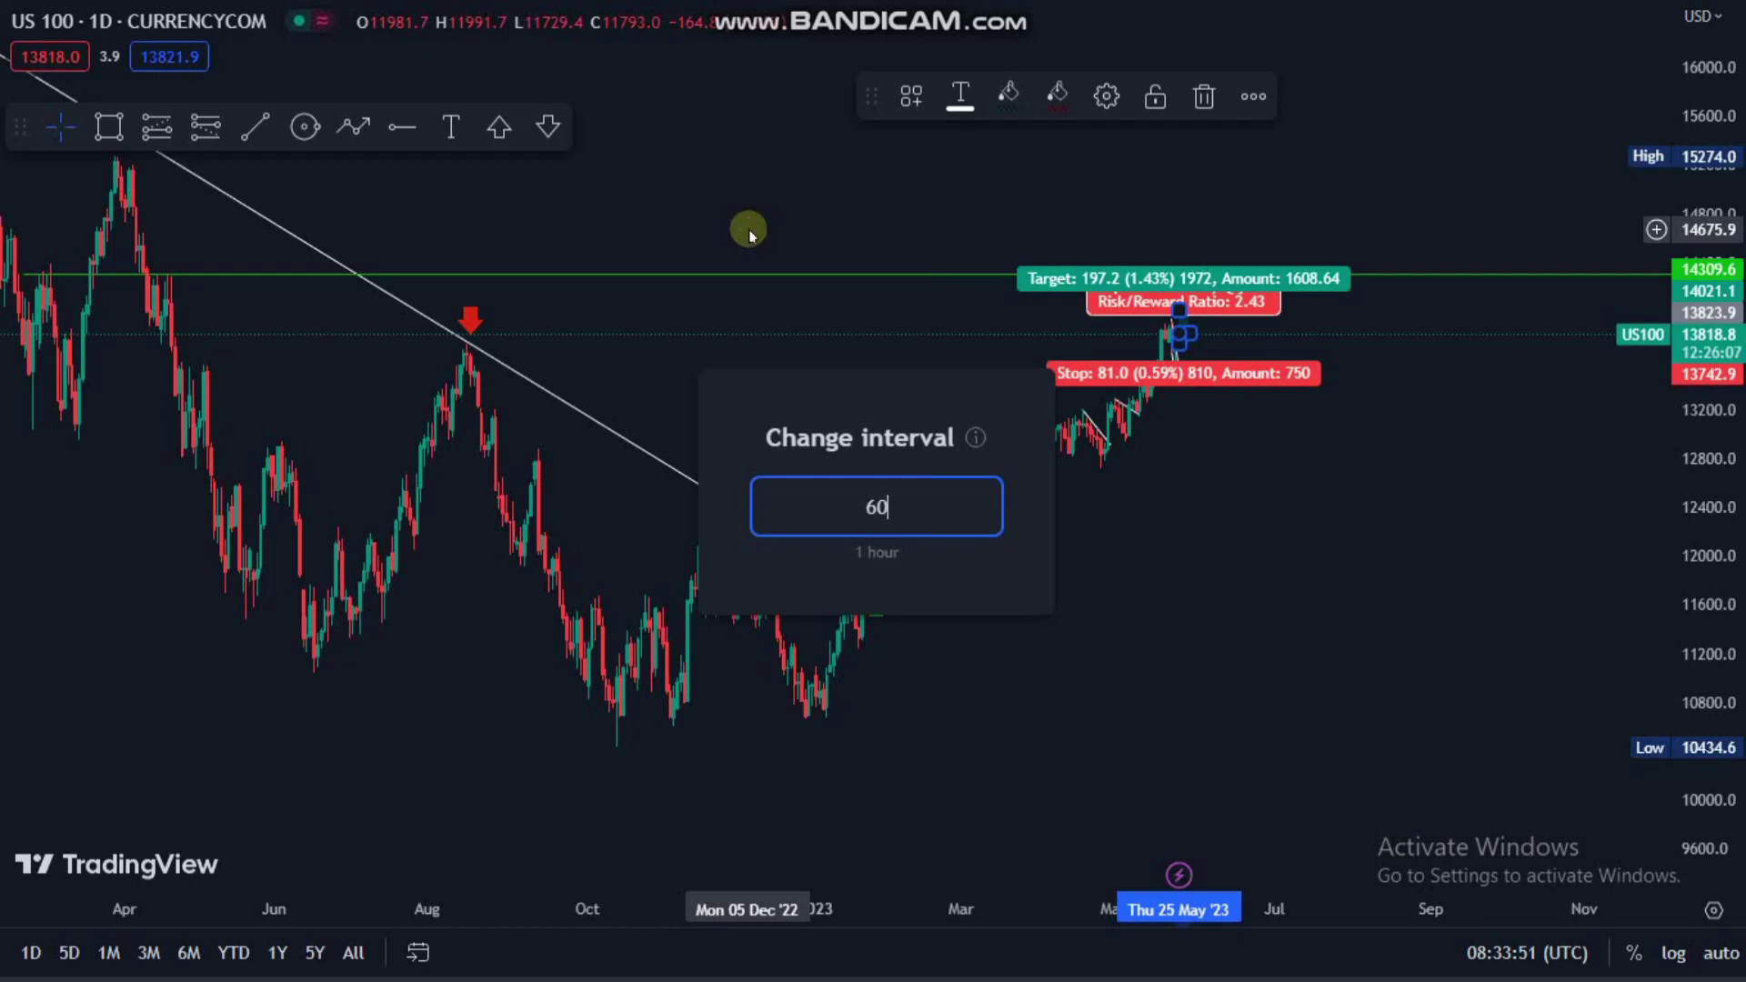
pyautogui.write('60')
pyautogui.press('Return')
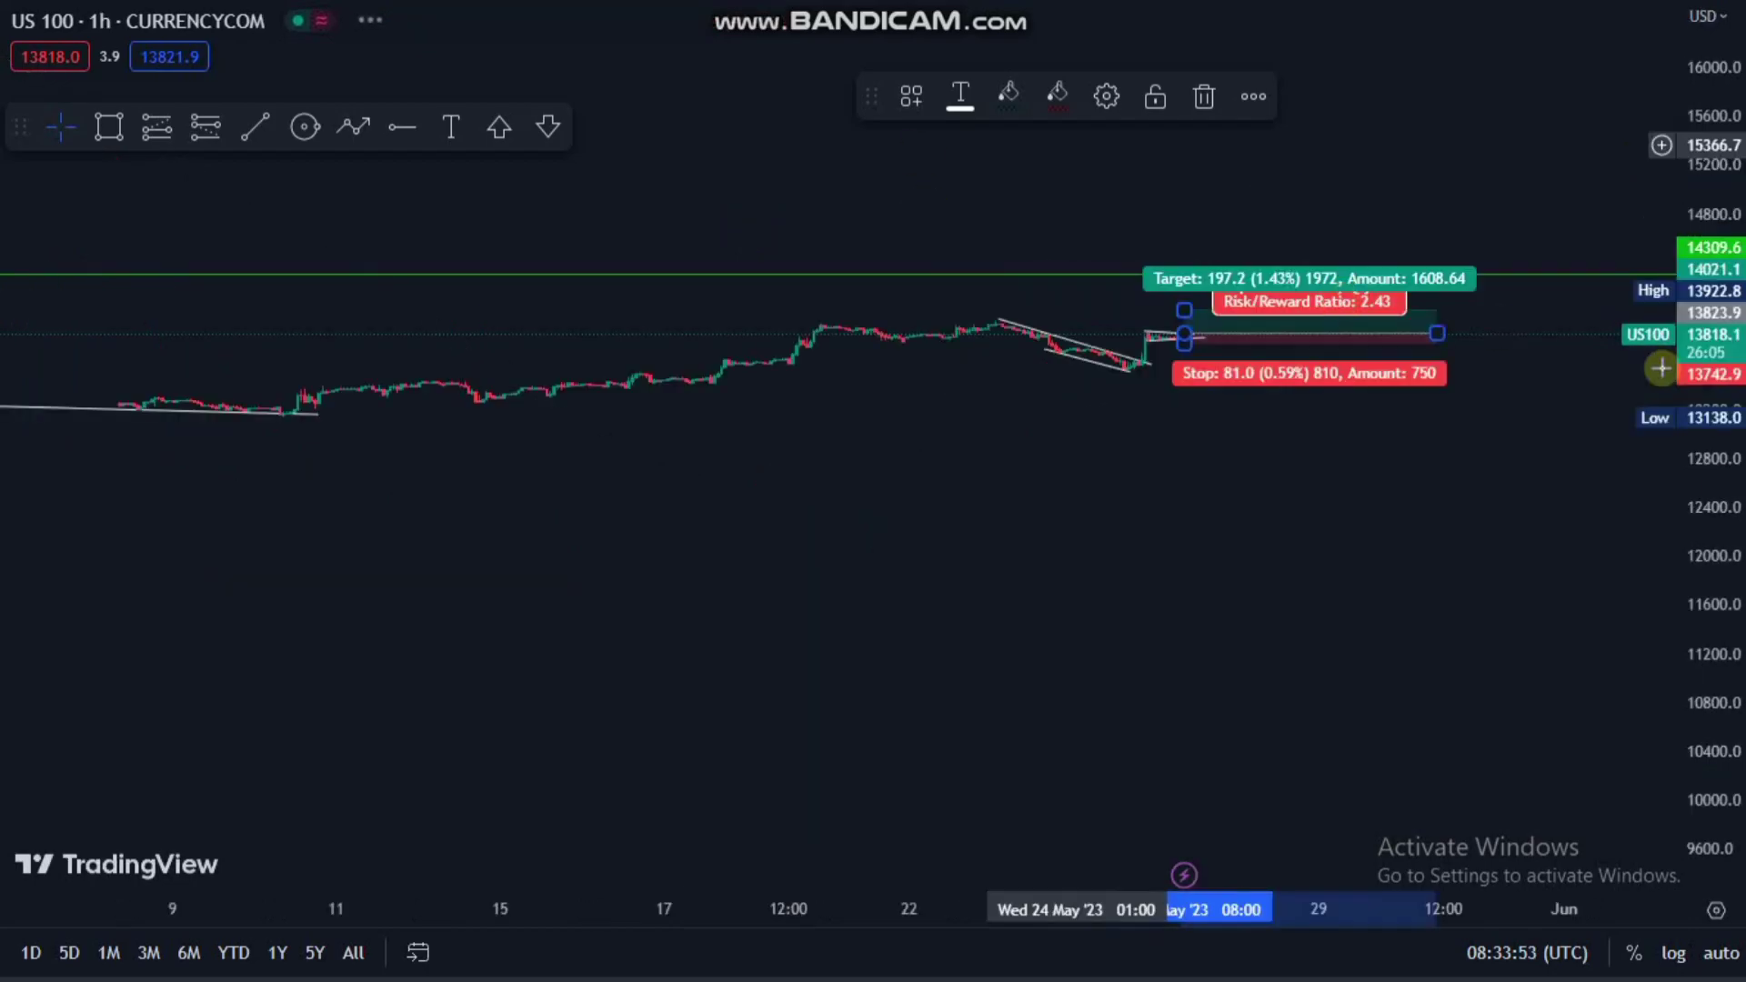
pyautogui.moveTo(1707, 491); pyautogui.dragTo(1707, 460)
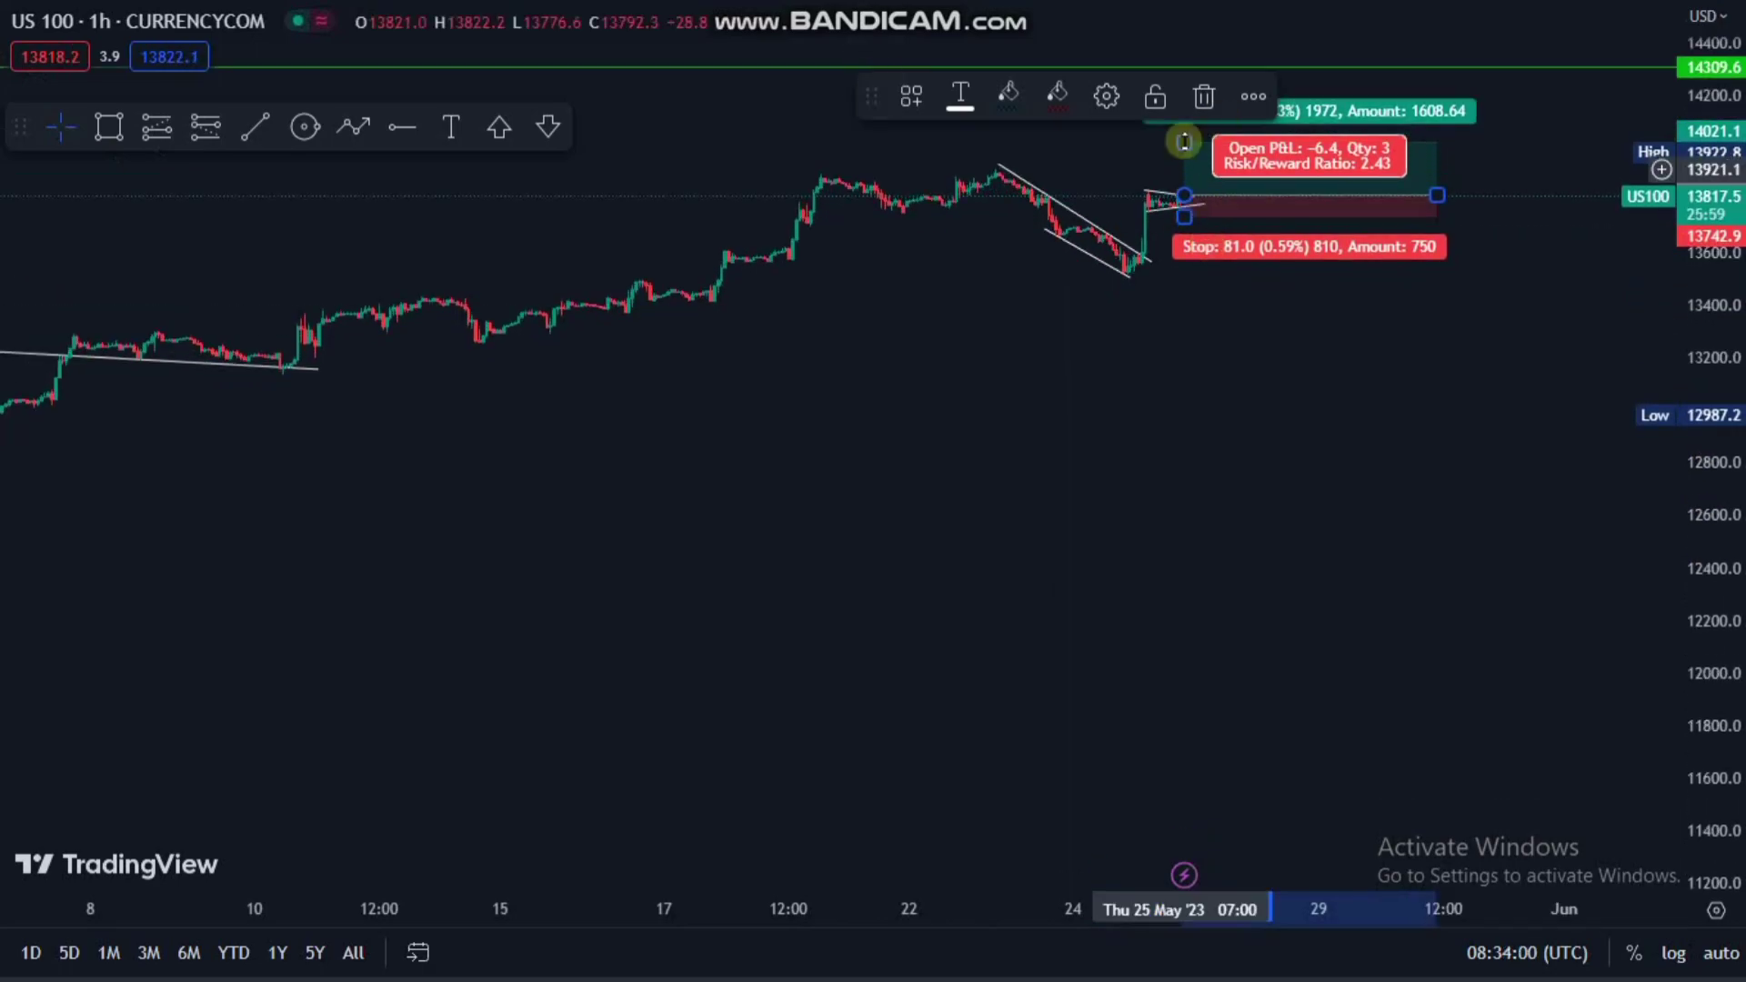
pyautogui.moveTo(1179, 100); pyautogui.dragTo(1186, 64)
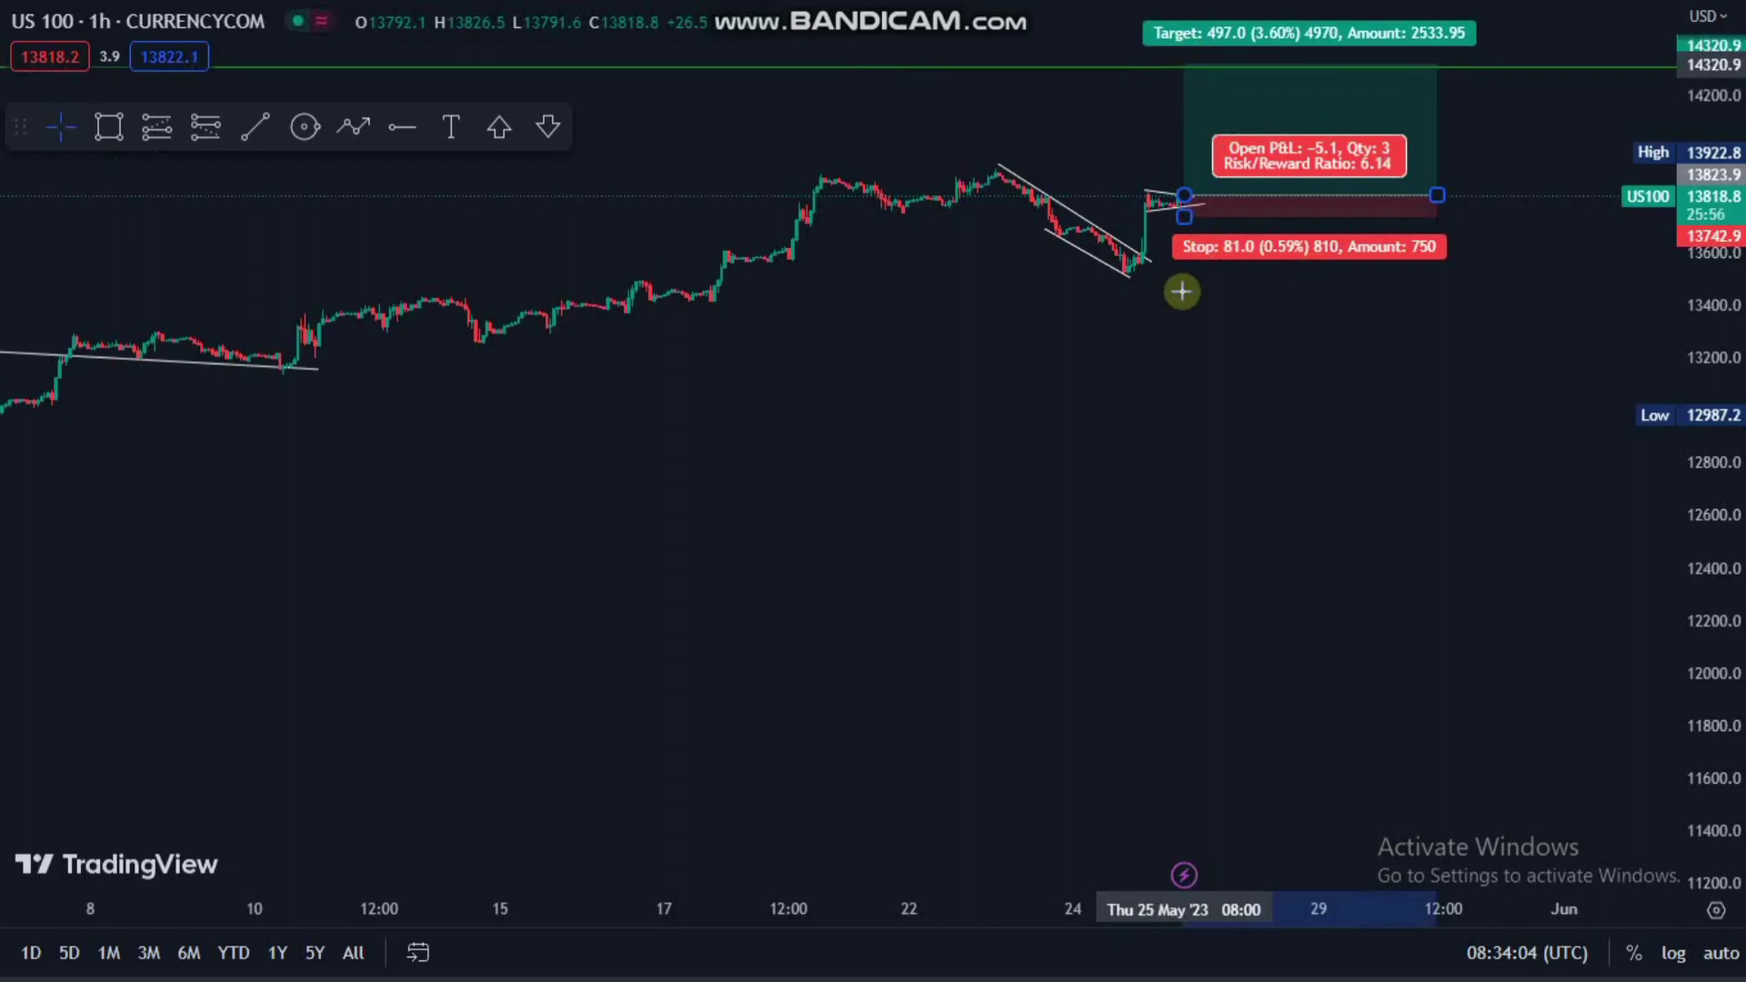
pyautogui.click(1192, 418)
pyautogui.moveTo(1197, 478); pyautogui.dragTo(1140, 677)
pyautogui.click(1292, 359)
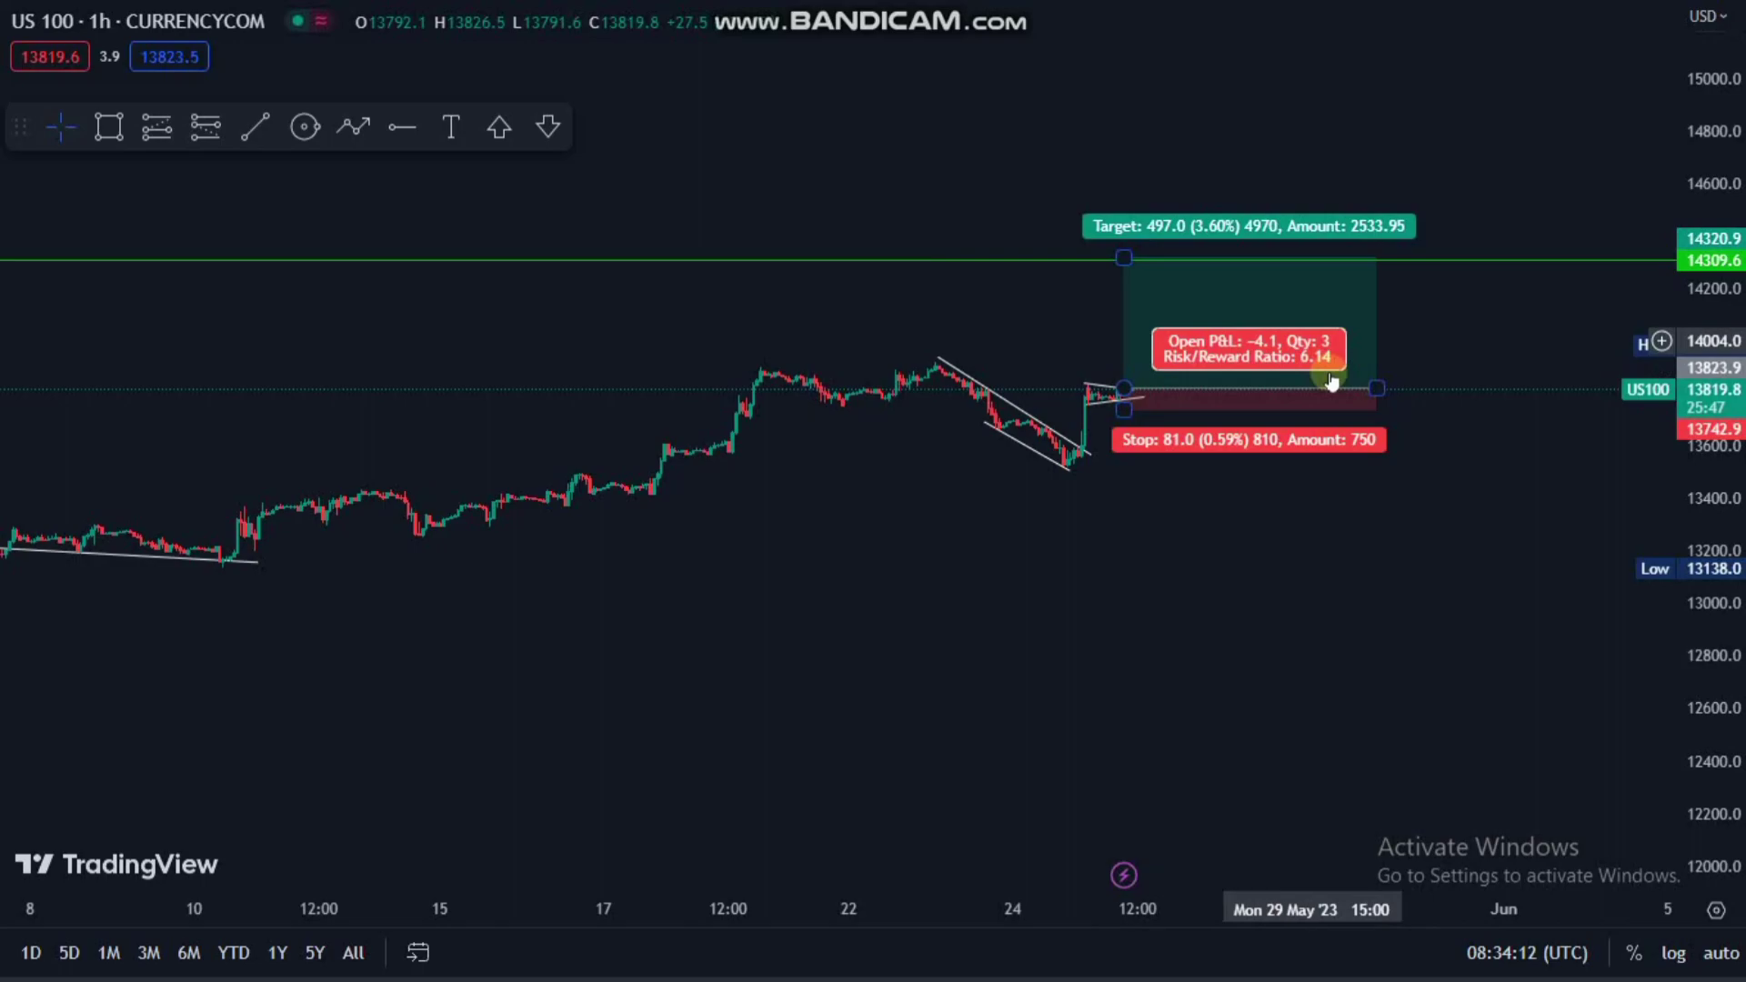
pyautogui.click(1270, 506)
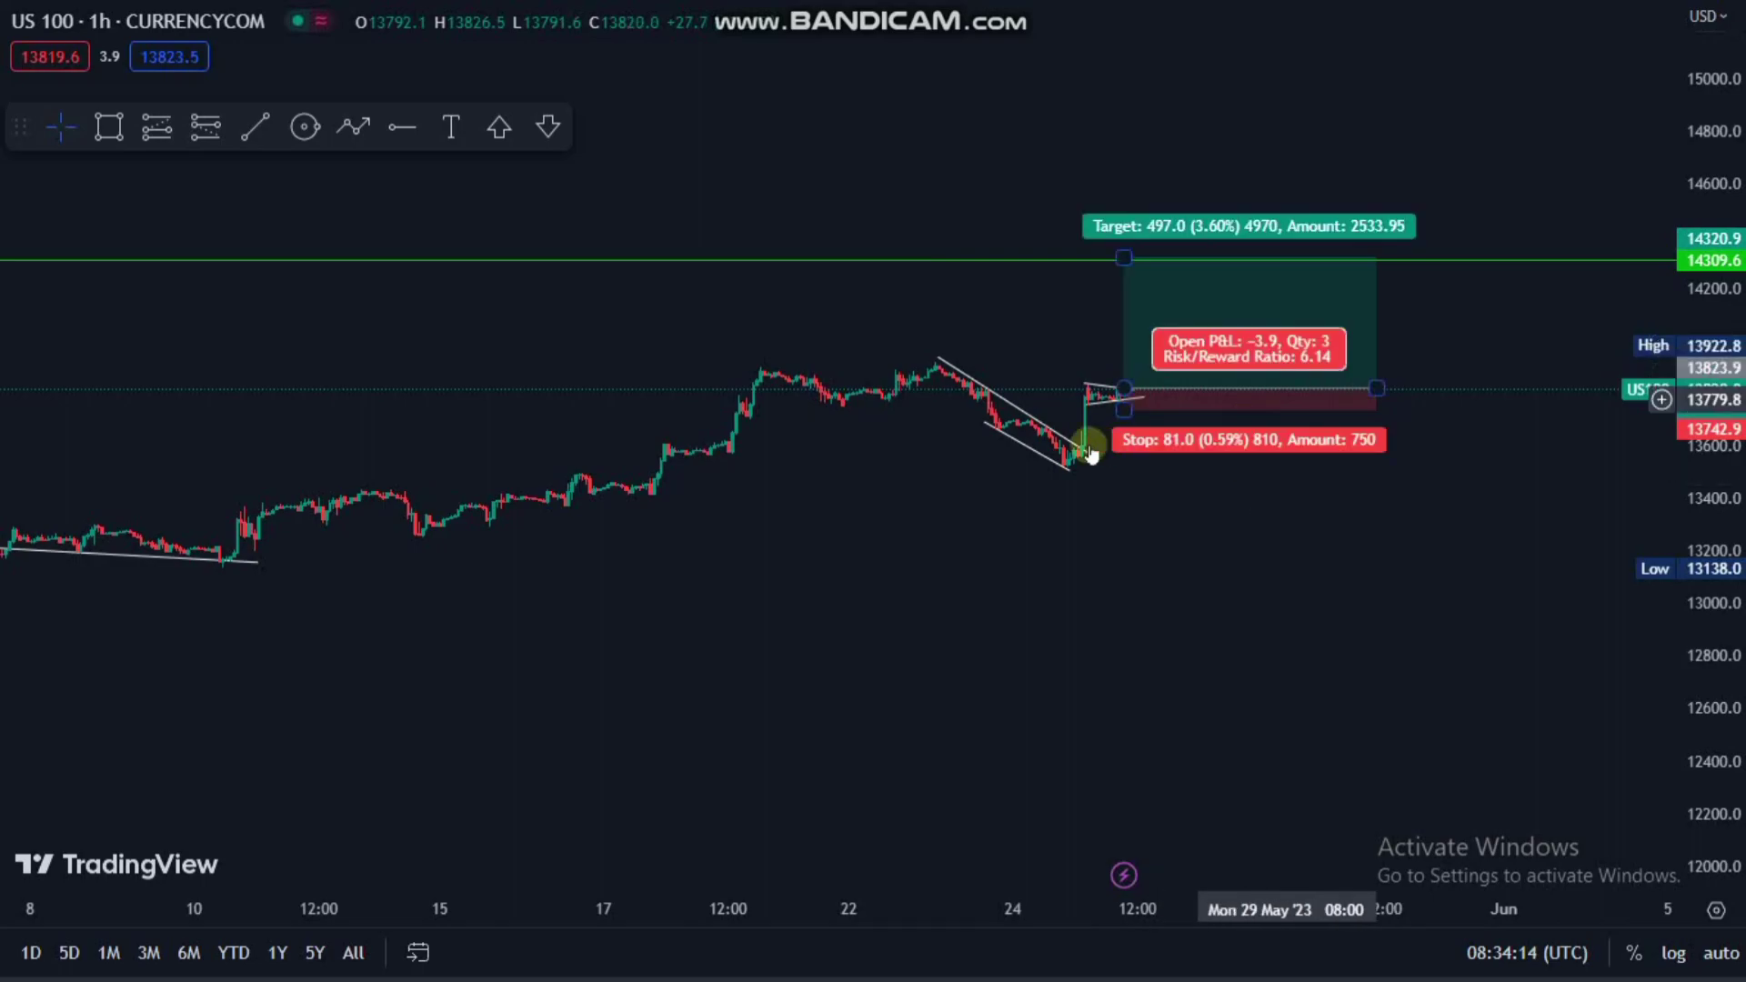
pyautogui.click(1399, 552)
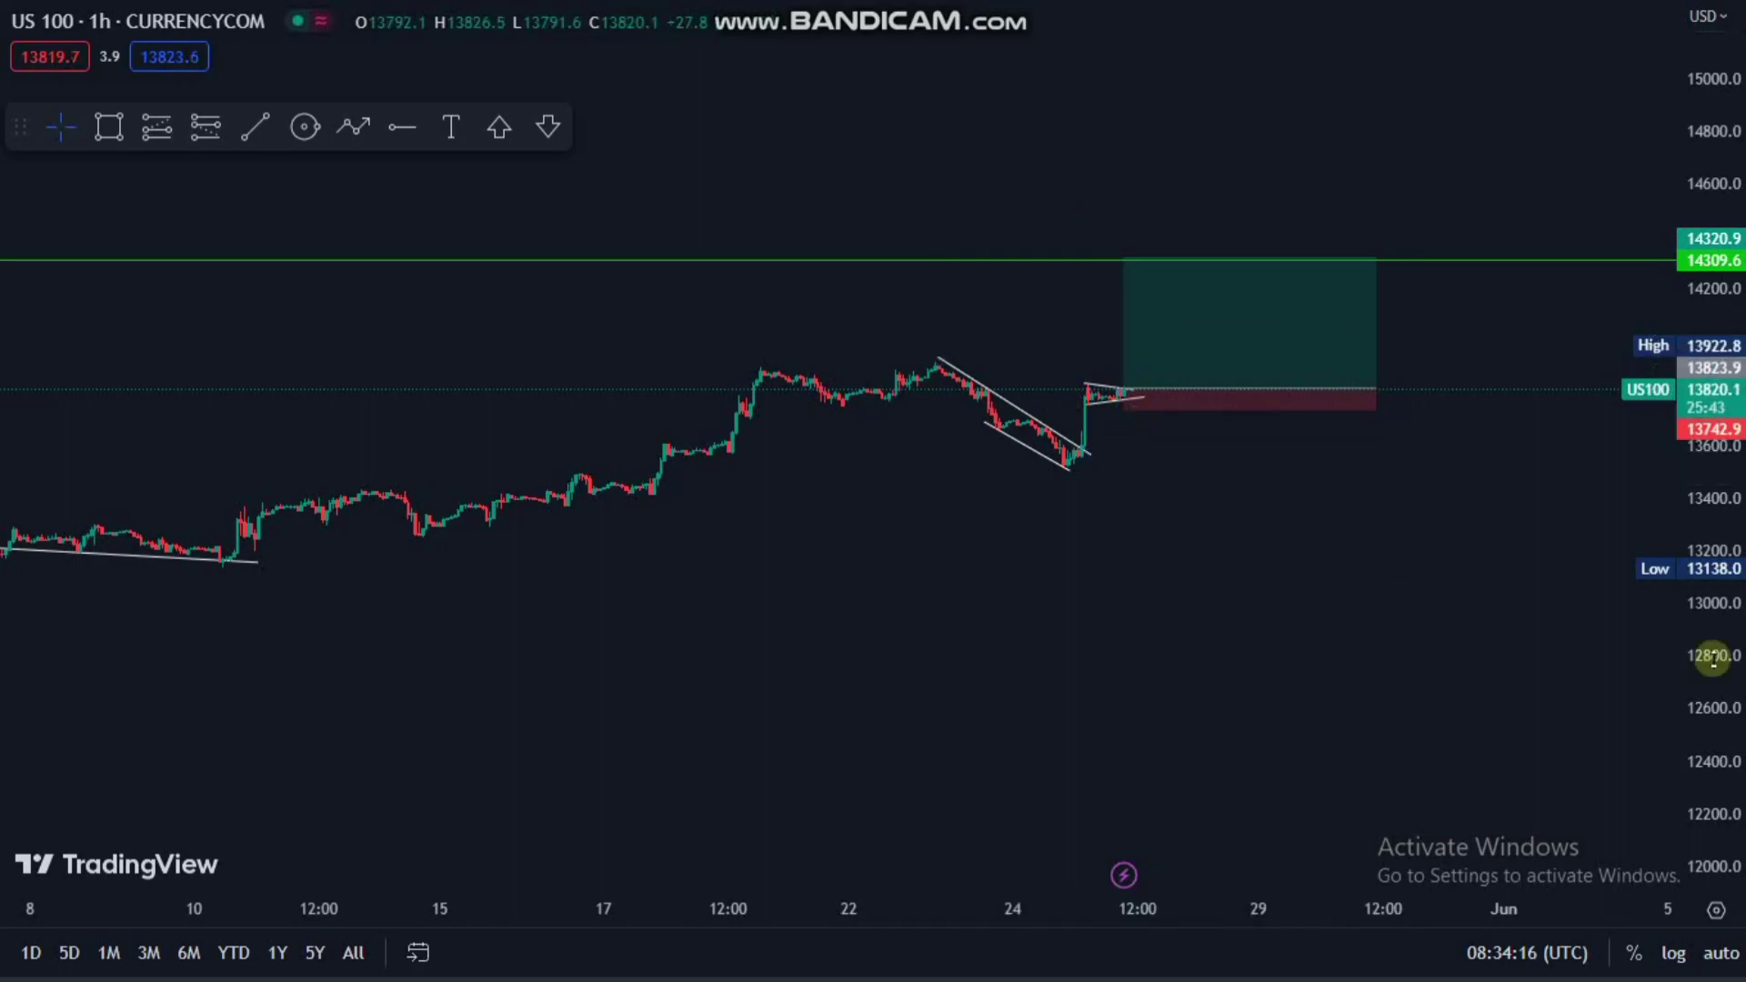